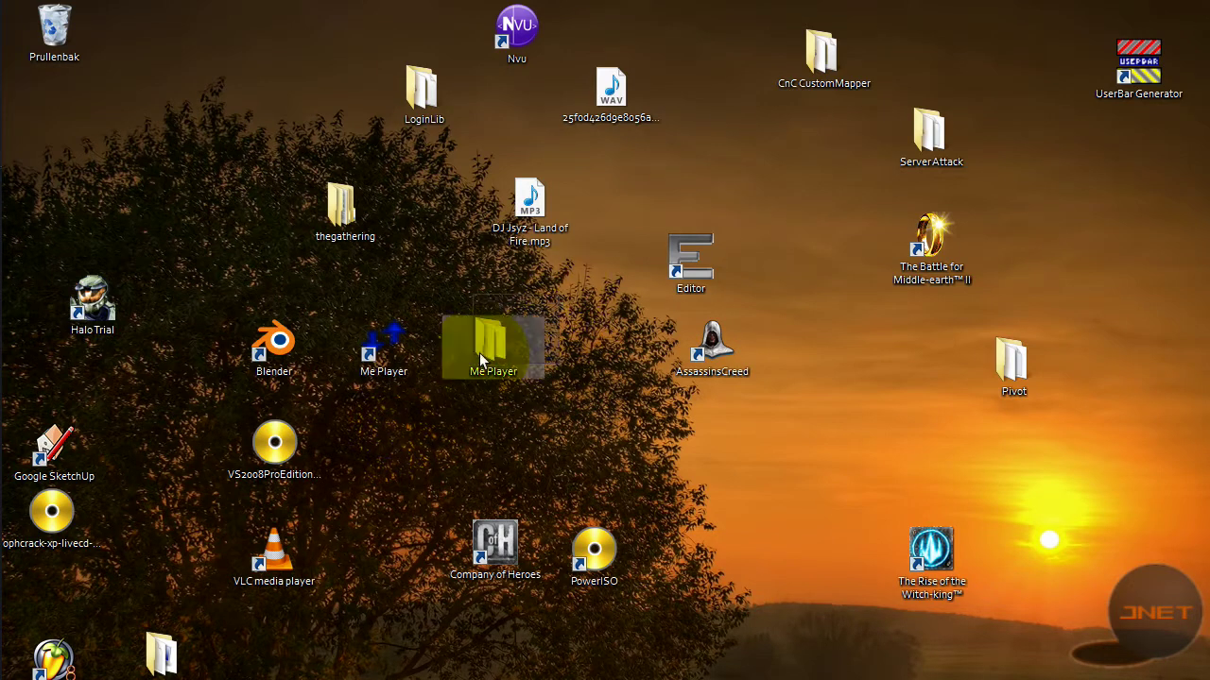
# Turn thegathering folder into a toolbar along the desktop's upper edge, and open the folder from it.
pyautogui.moveTo(664, 7)
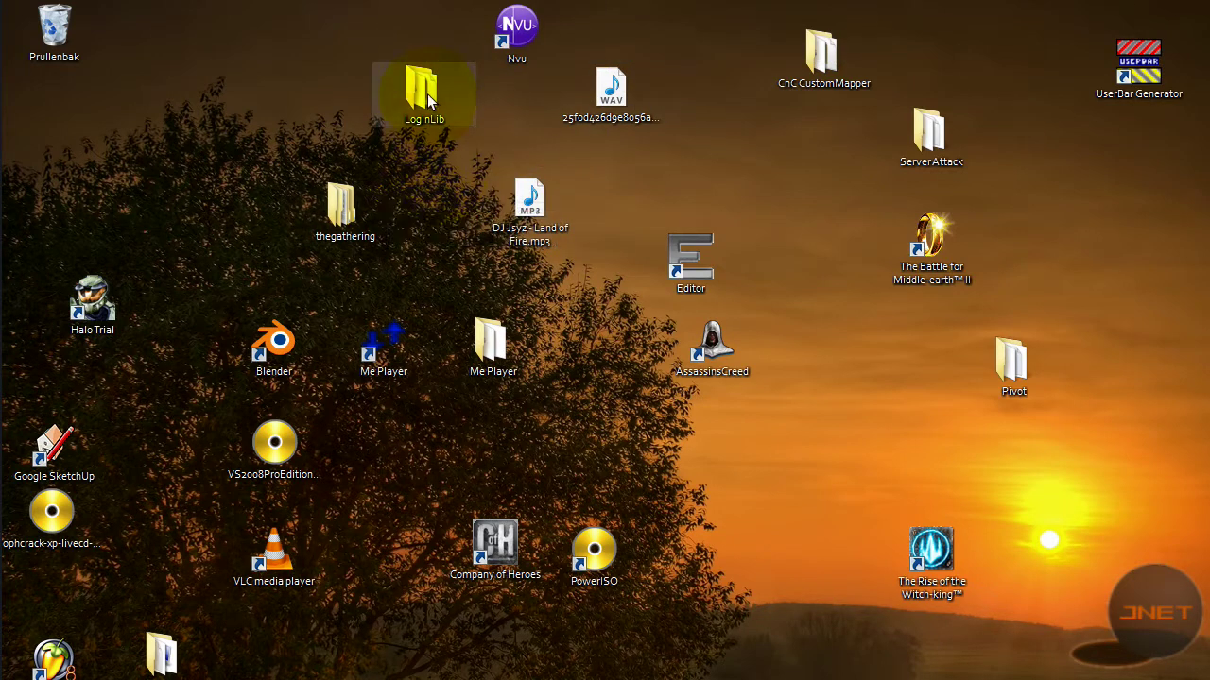
pyautogui.moveTo(415, 113); pyautogui.dragTo(311, 23)
pyautogui.moveTo(340, 223); pyautogui.dragTo(236, 8)
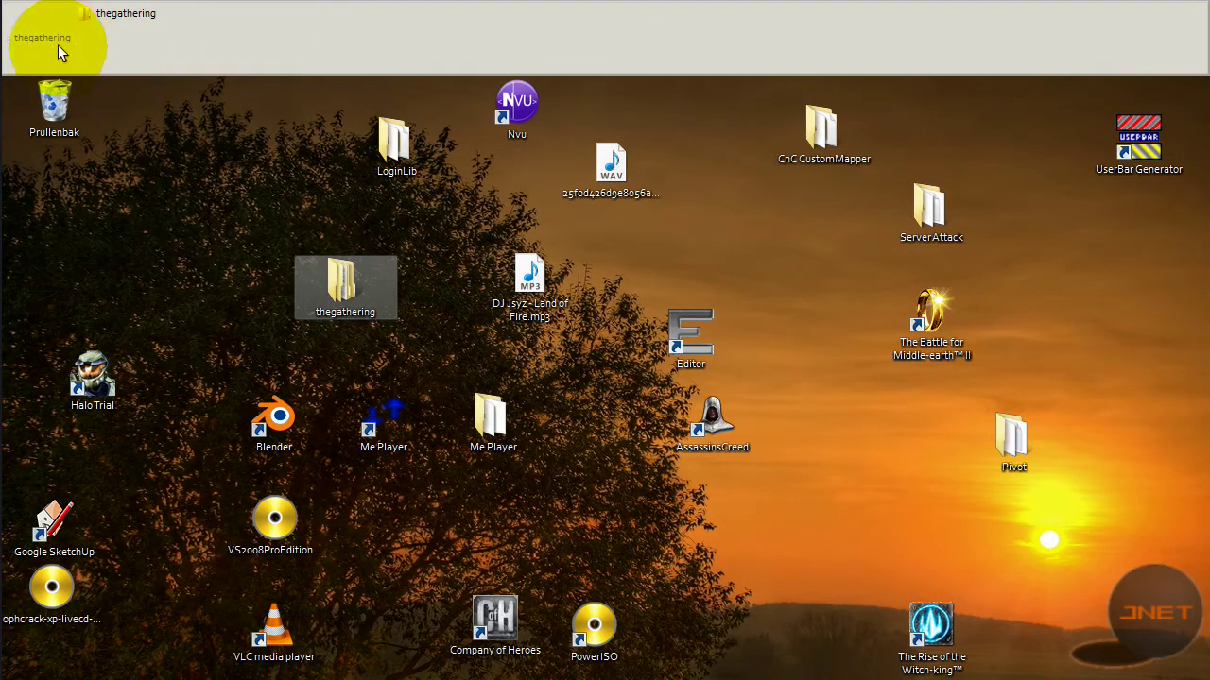
pyautogui.click(129, 14)
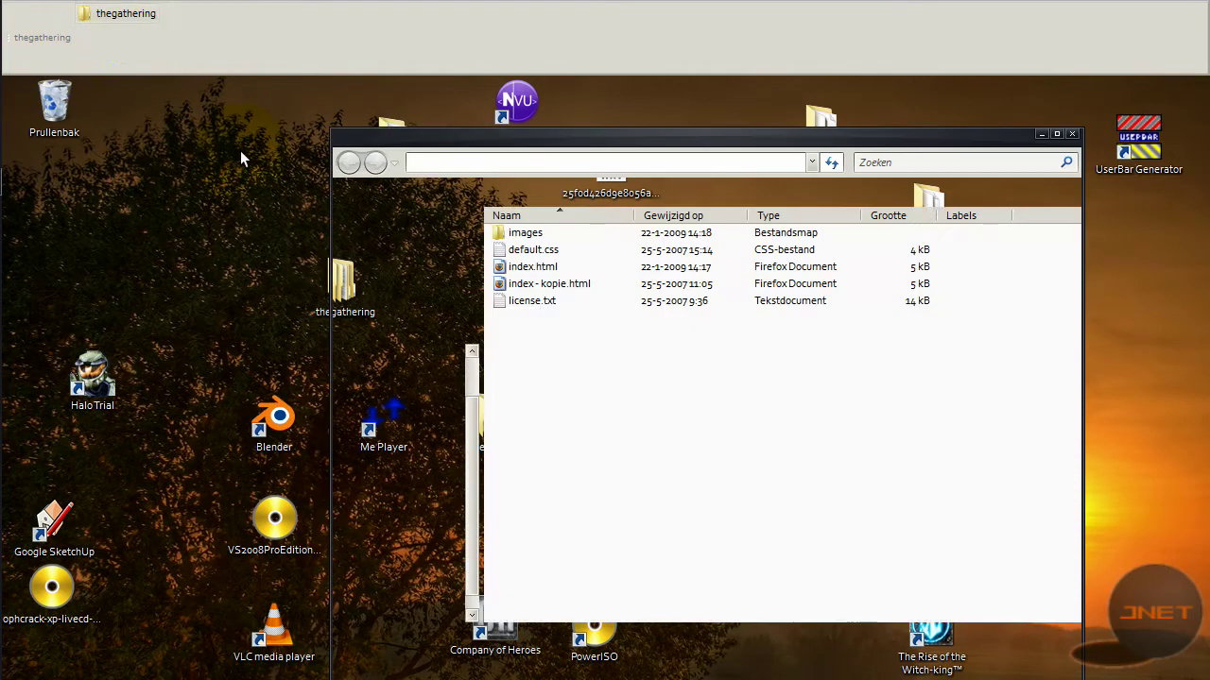
pyautogui.click(1072, 134)
# Close the thegathering toolbar on the desktop.
pyautogui.rightClick(279, 34)
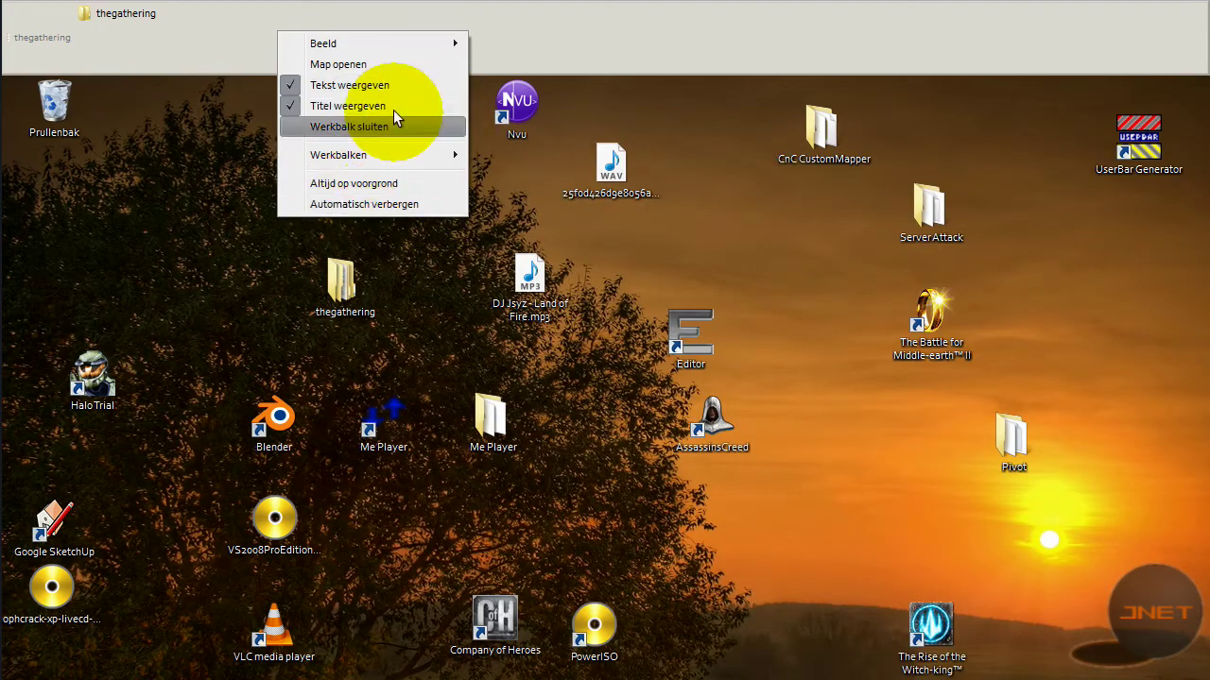
pyautogui.click(410, 127)
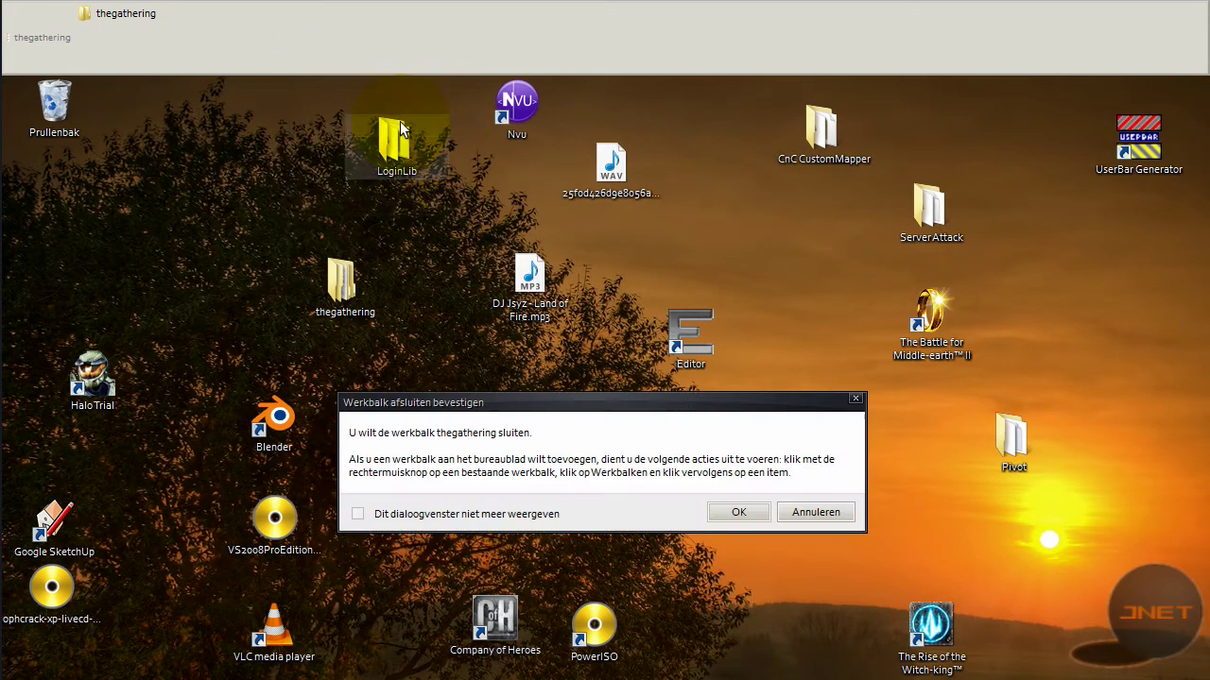
pyautogui.click(738, 513)
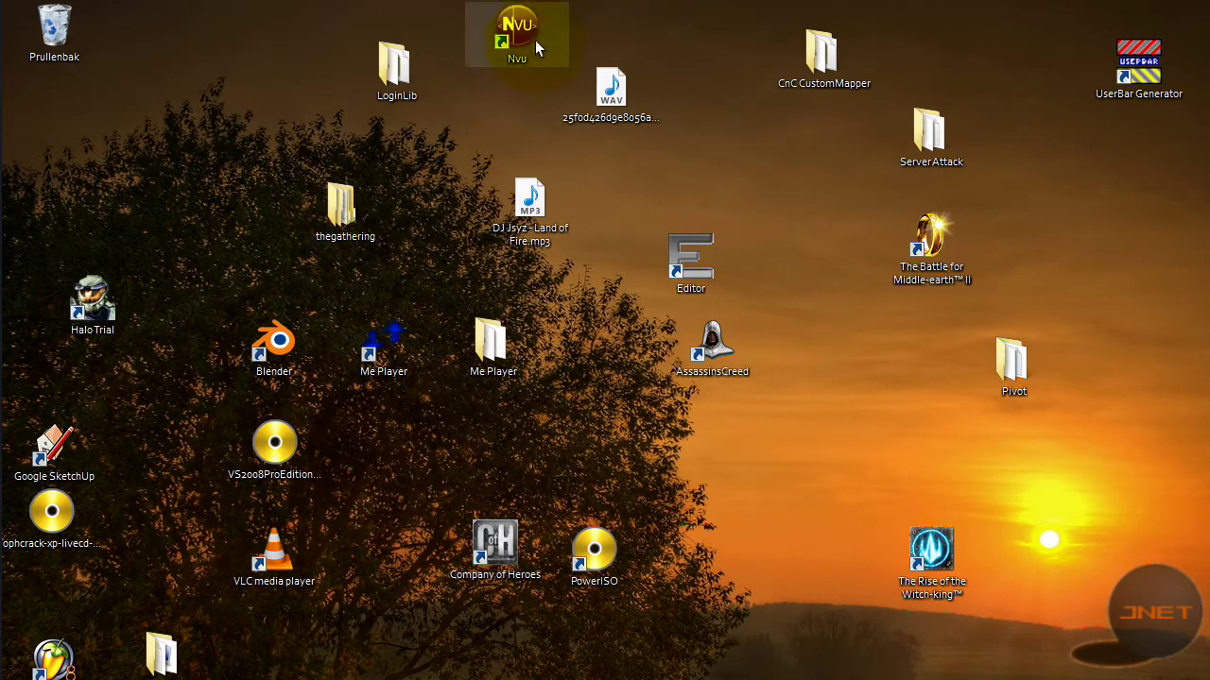
# Launch Firefox from the dock and go to the rocketdock.com website.
pyautogui.moveTo(444, 19)
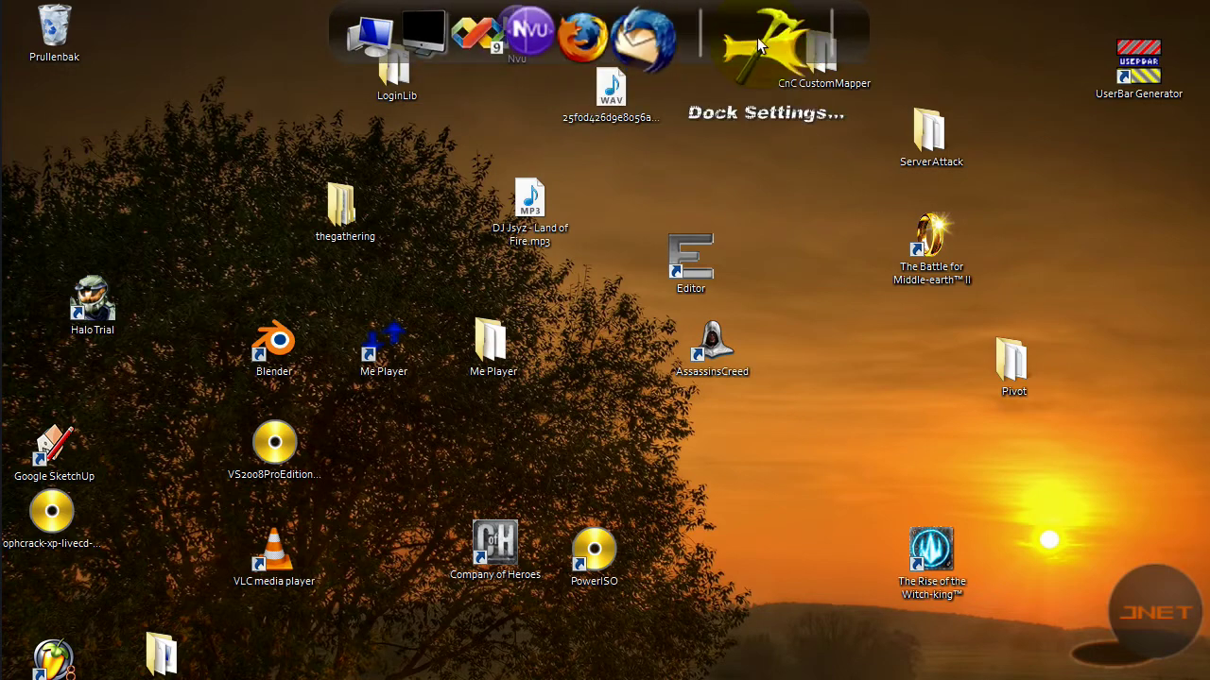
pyautogui.click(586, 35)
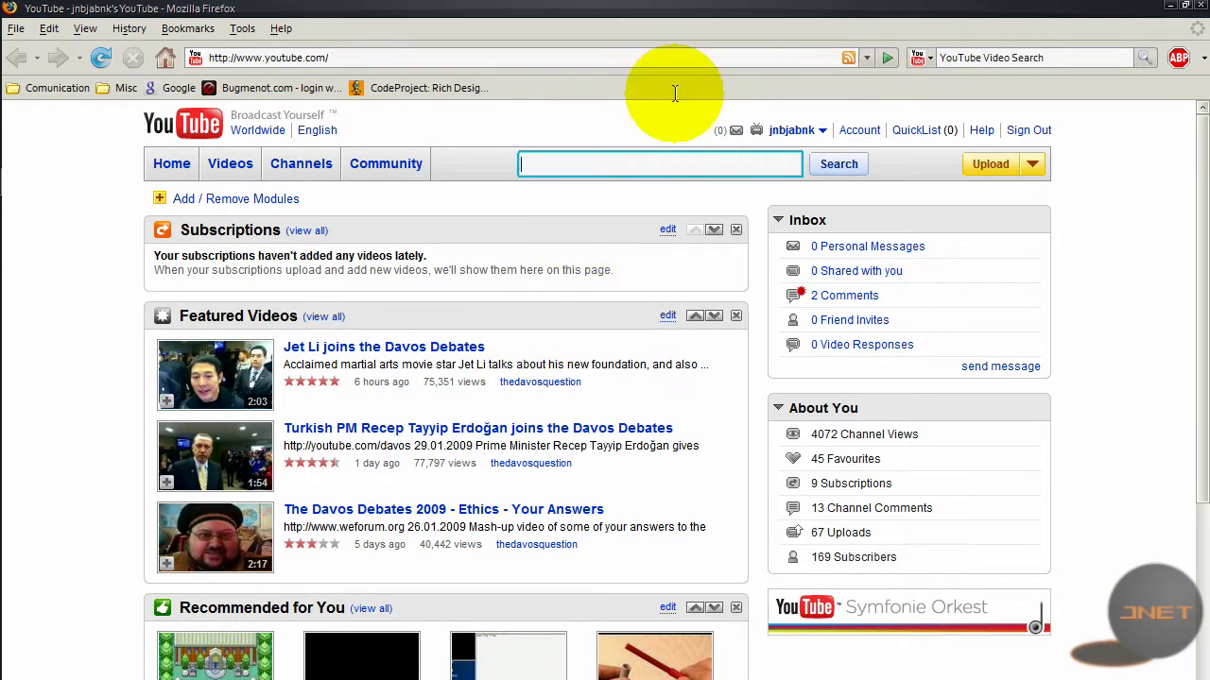
pyautogui.click(352, 57)
pyautogui.write('www.roc')
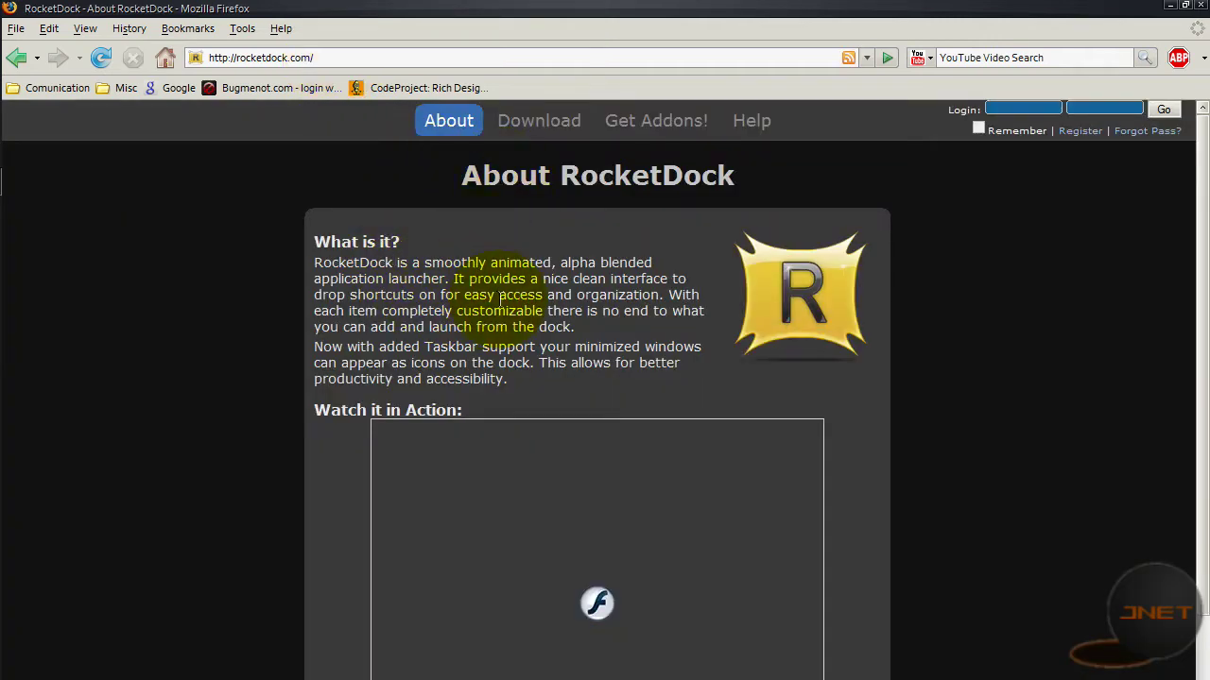
# Look through the About RocketDock page and view the Download RocketDock page.
pyautogui.scroll(-3, 491, 324)
pyautogui.scroll(3, 492, 324)
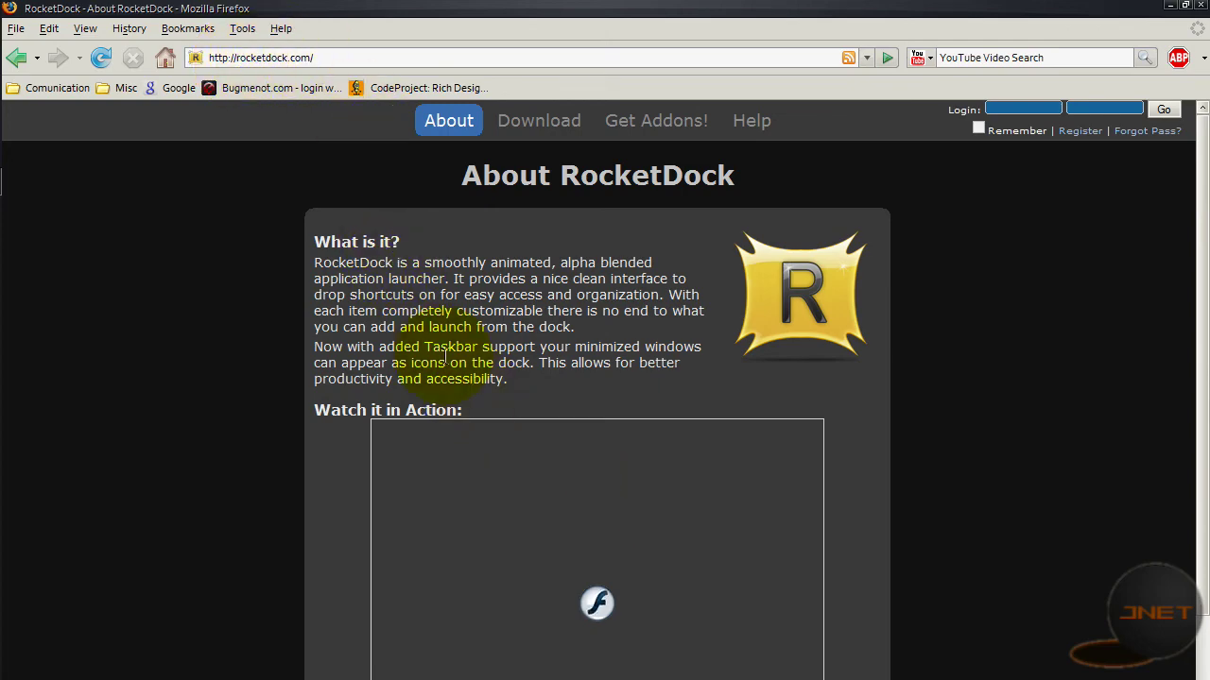
pyautogui.scroll(-7, 446, 406)
pyautogui.scroll(-3, 446, 406)
pyautogui.scroll(10, 391, 432)
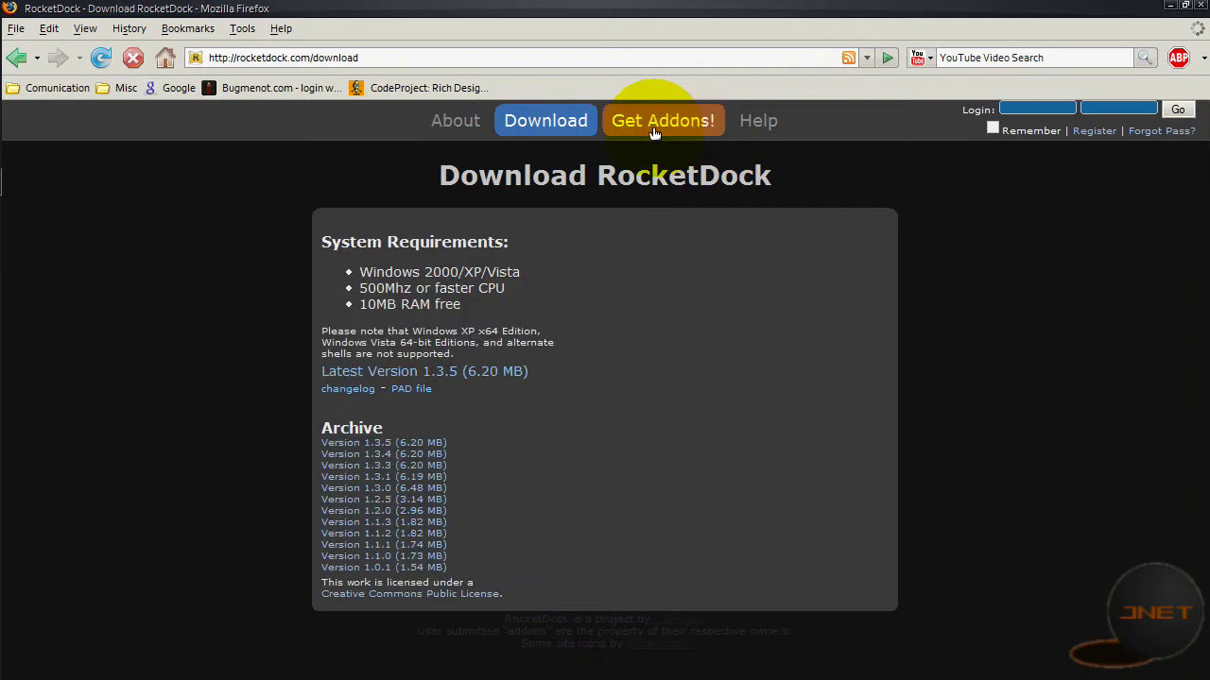
# Open the Get Addons page and look over the popular addons.
pyautogui.click(651, 126)
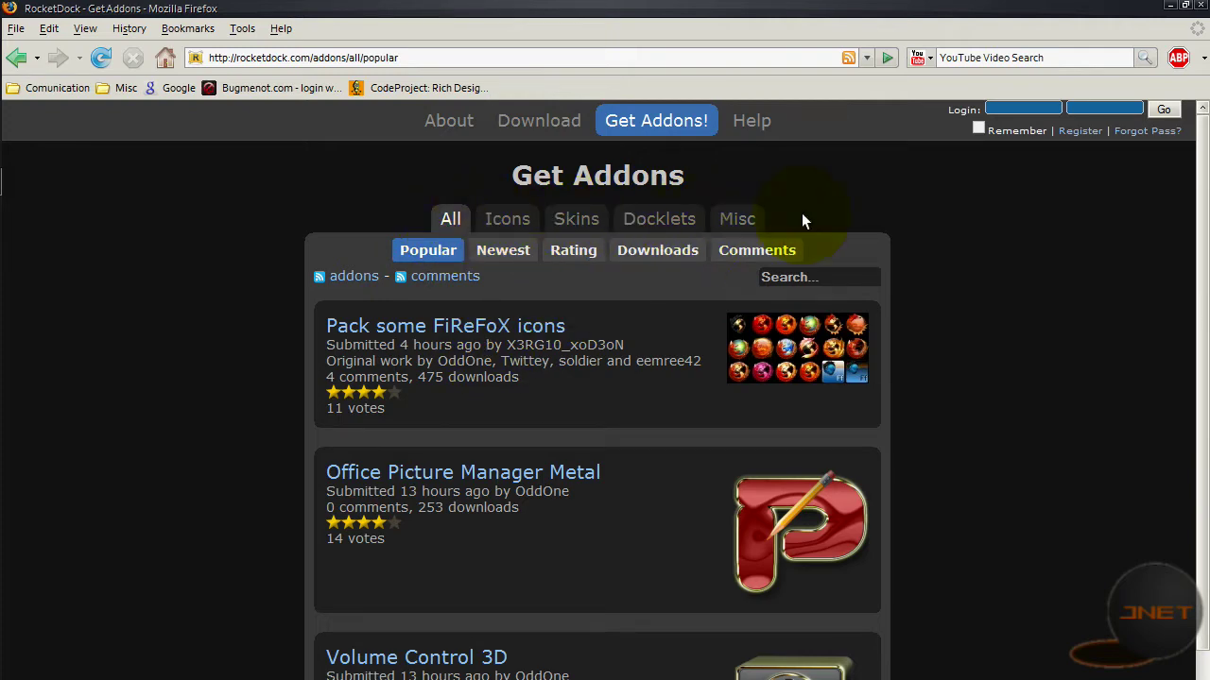
pyautogui.scroll(-4, 485, 377)
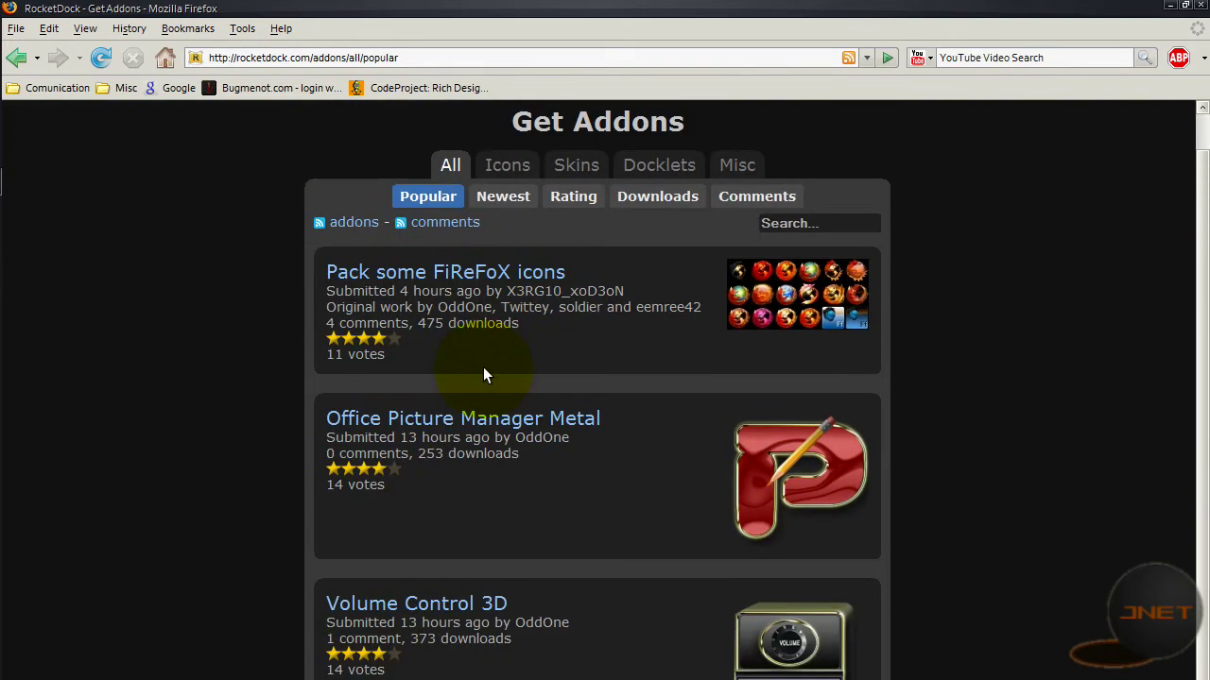
pyautogui.scroll(4, 484, 377)
# Expand the dock's Media stack to examine its program shortcuts, and collapse it again.
pyautogui.moveTo(594, 6)
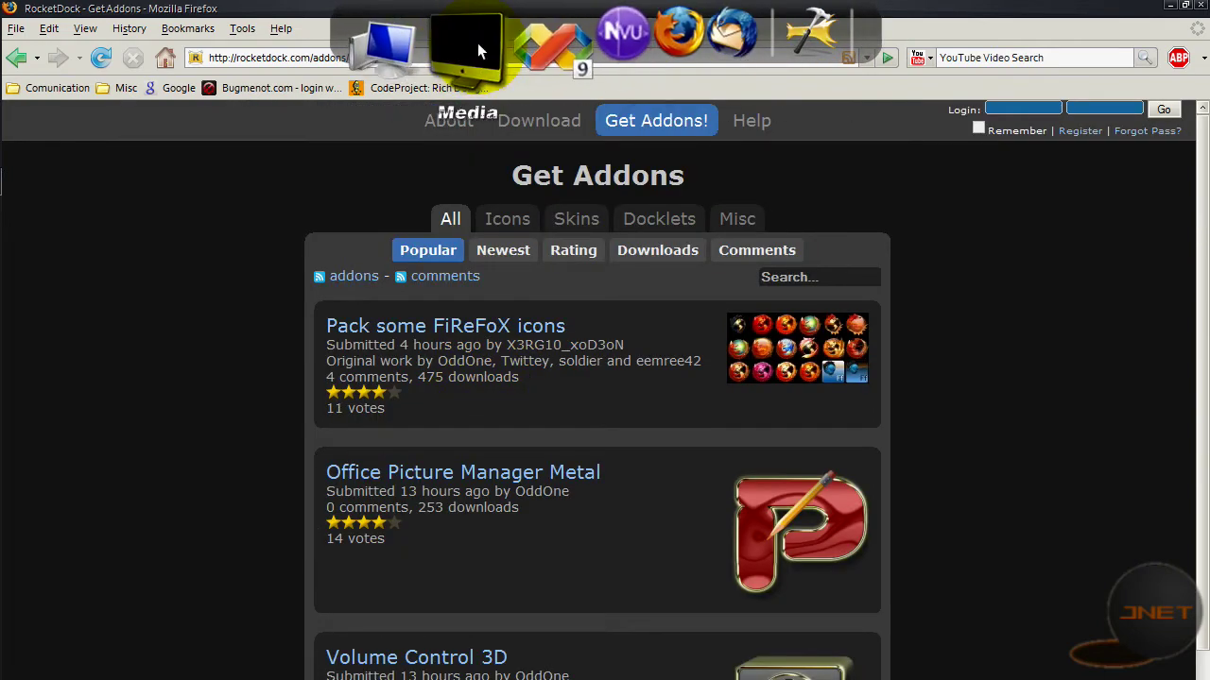
pyautogui.click(468, 32)
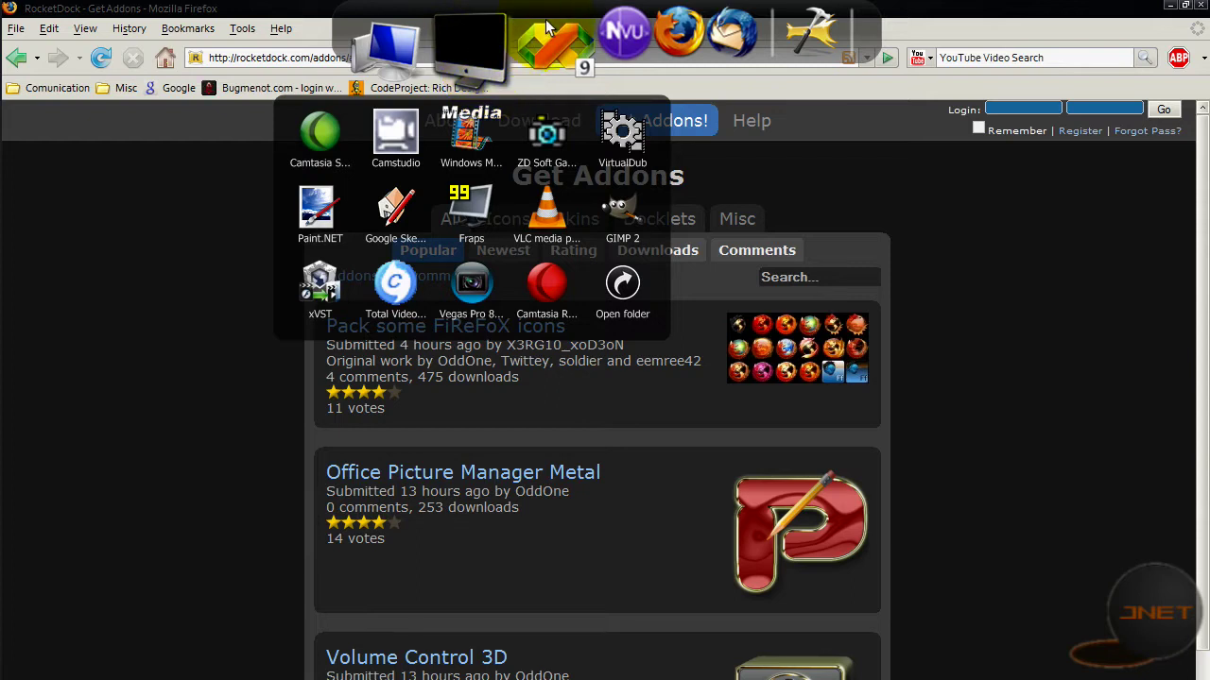
pyautogui.click(475, 58)
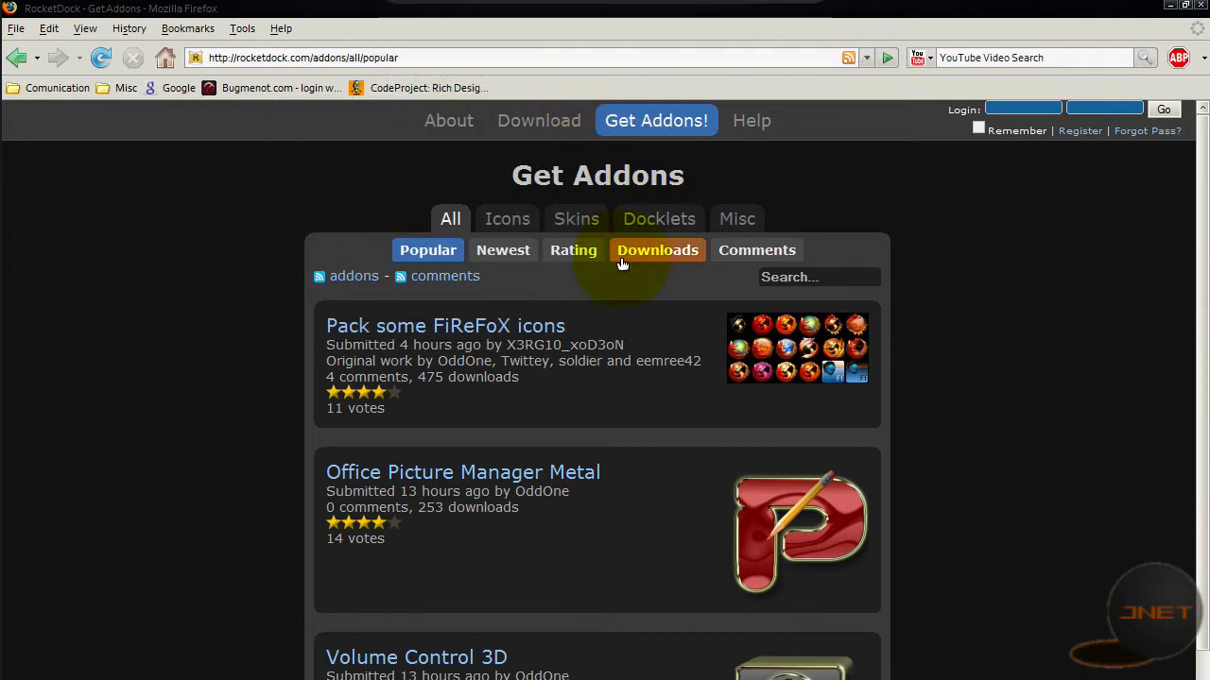
# Open Google in a new tab and search for "Stack Docklet Rocketdock".
pyautogui.middleClick(172, 87)
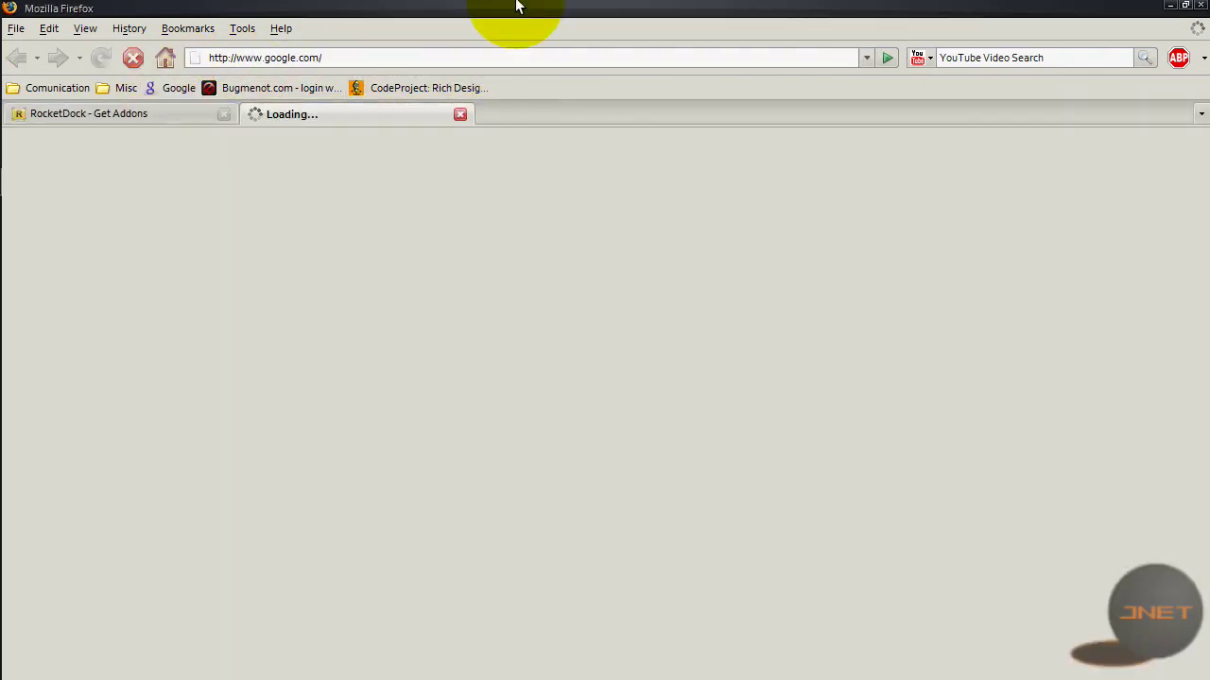
pyautogui.moveTo(753, 35)
pyautogui.rightClick(809, 35)
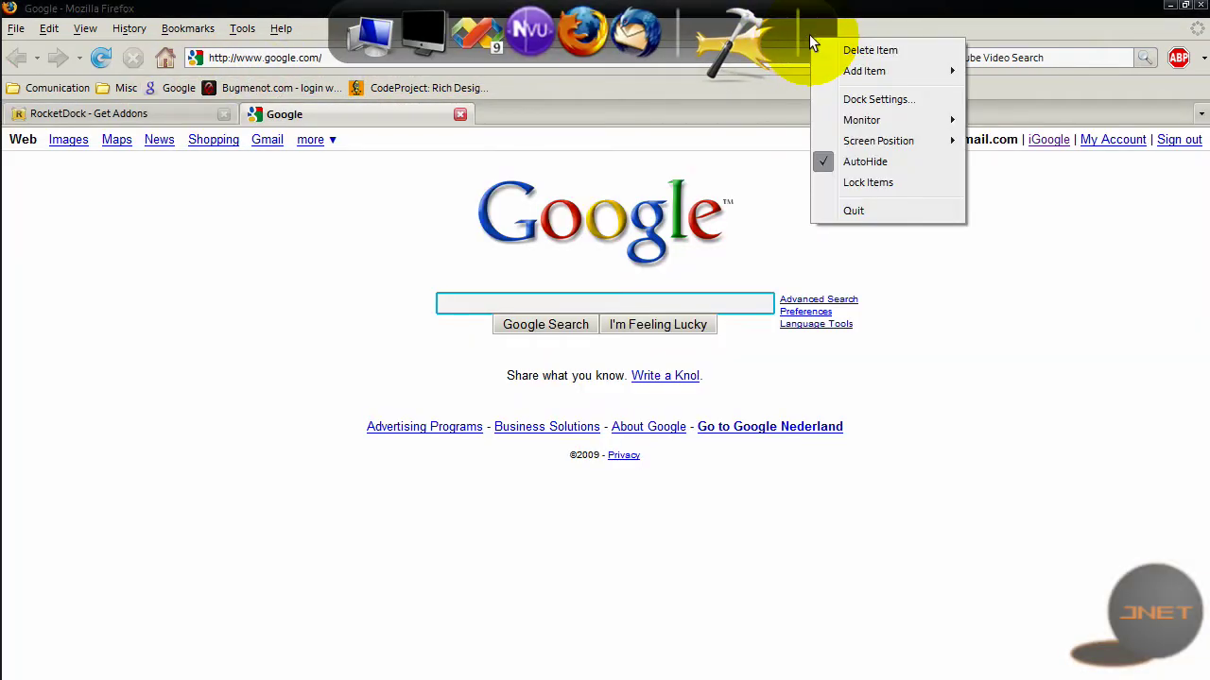
pyautogui.moveTo(874, 72)
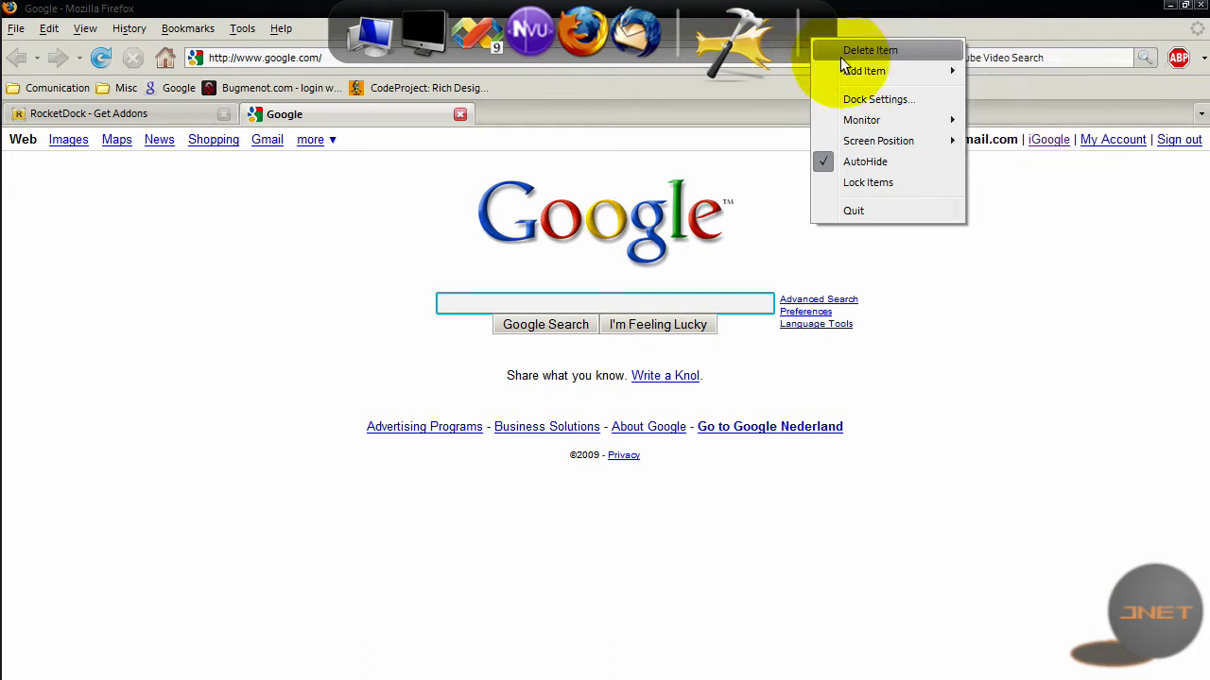
pyautogui.click(443, 301)
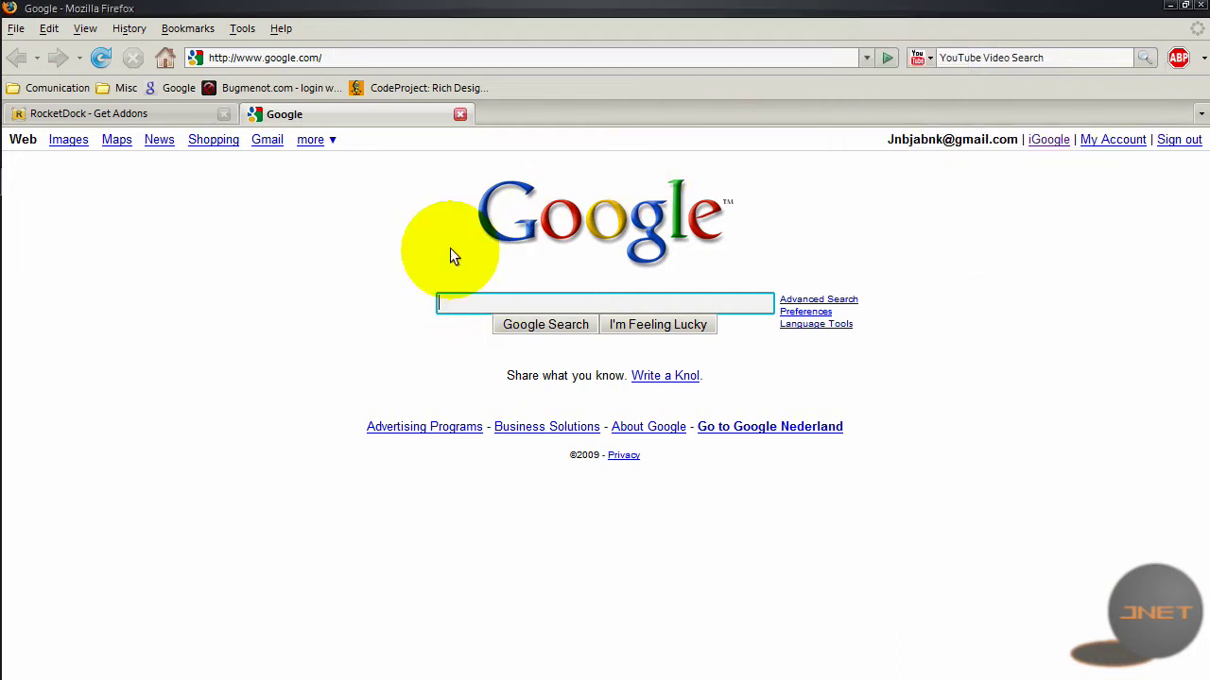
pyautogui.write('Stack Do')
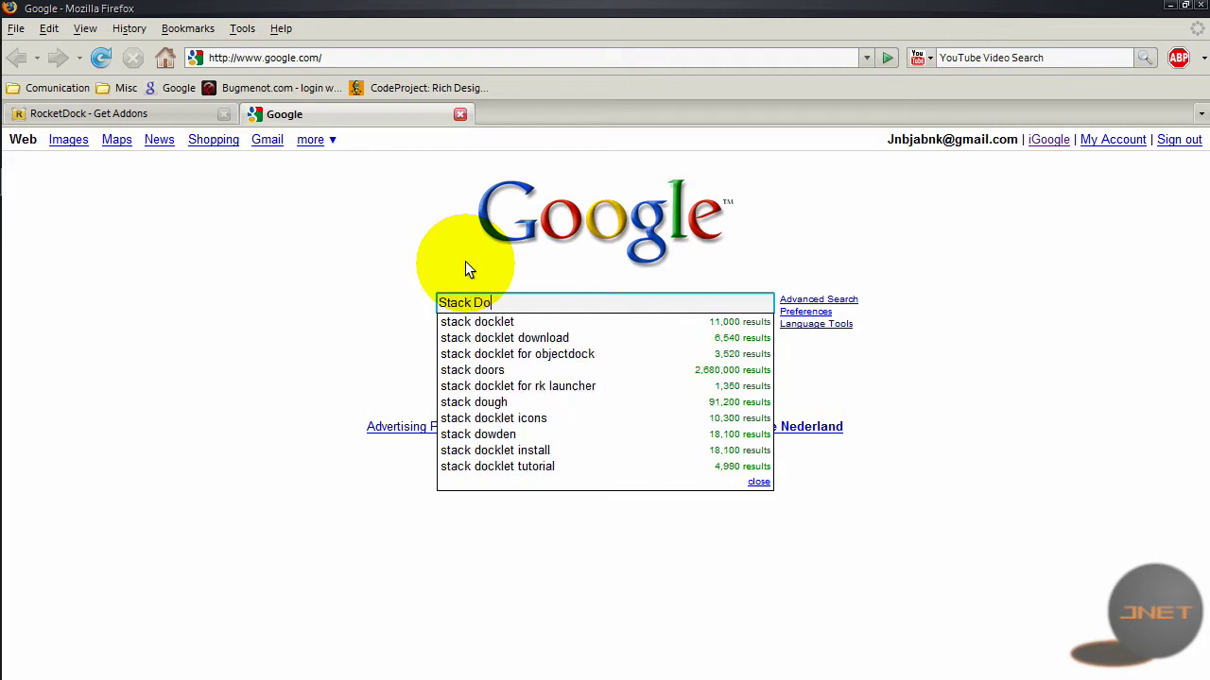
pyautogui.write('cllet')
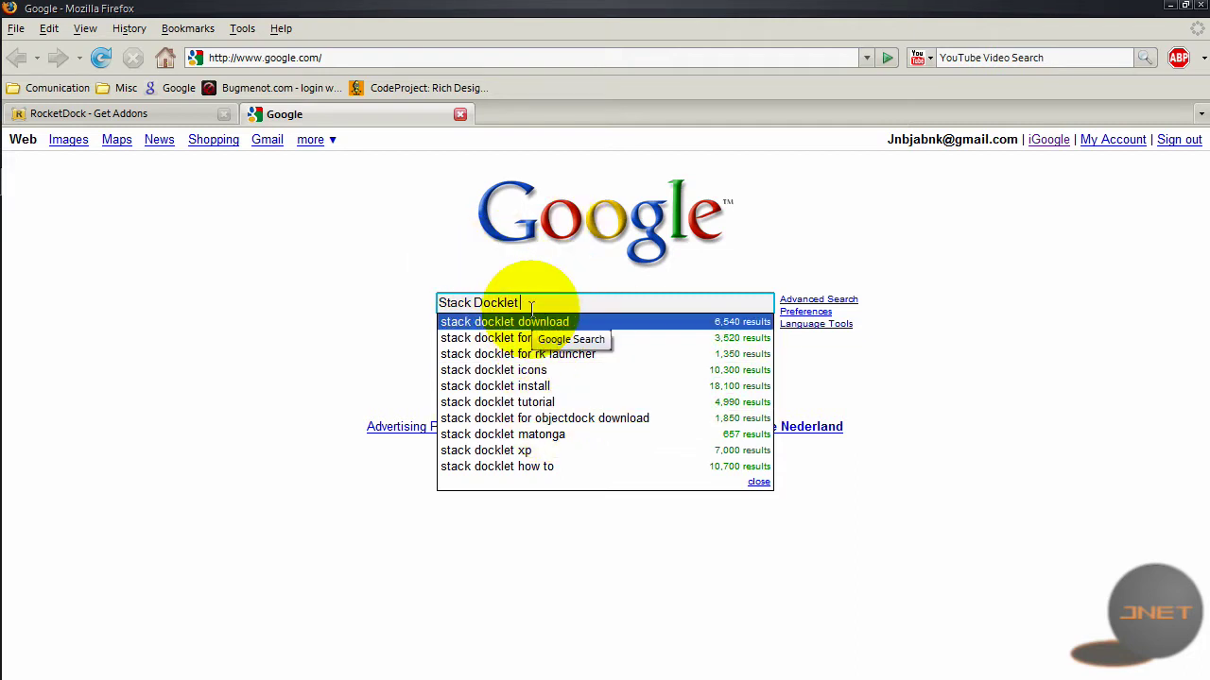
pyautogui.write('Rocke')
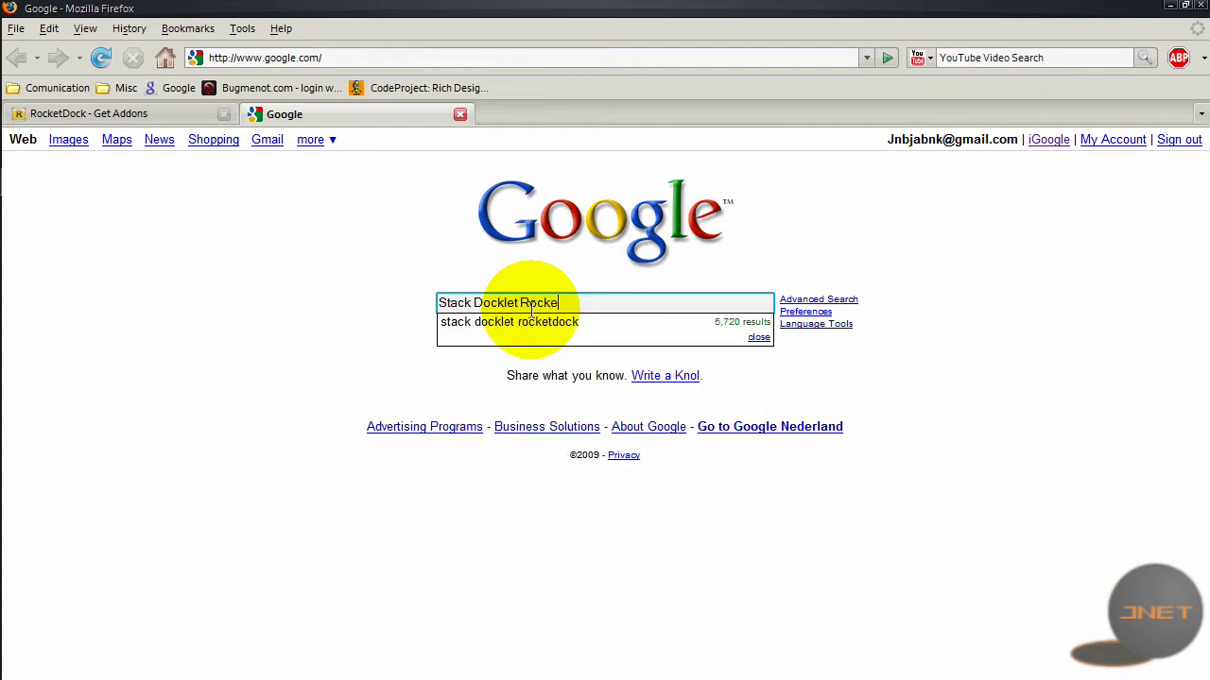
pyautogui.write('tdock')
pyautogui.press('Return')
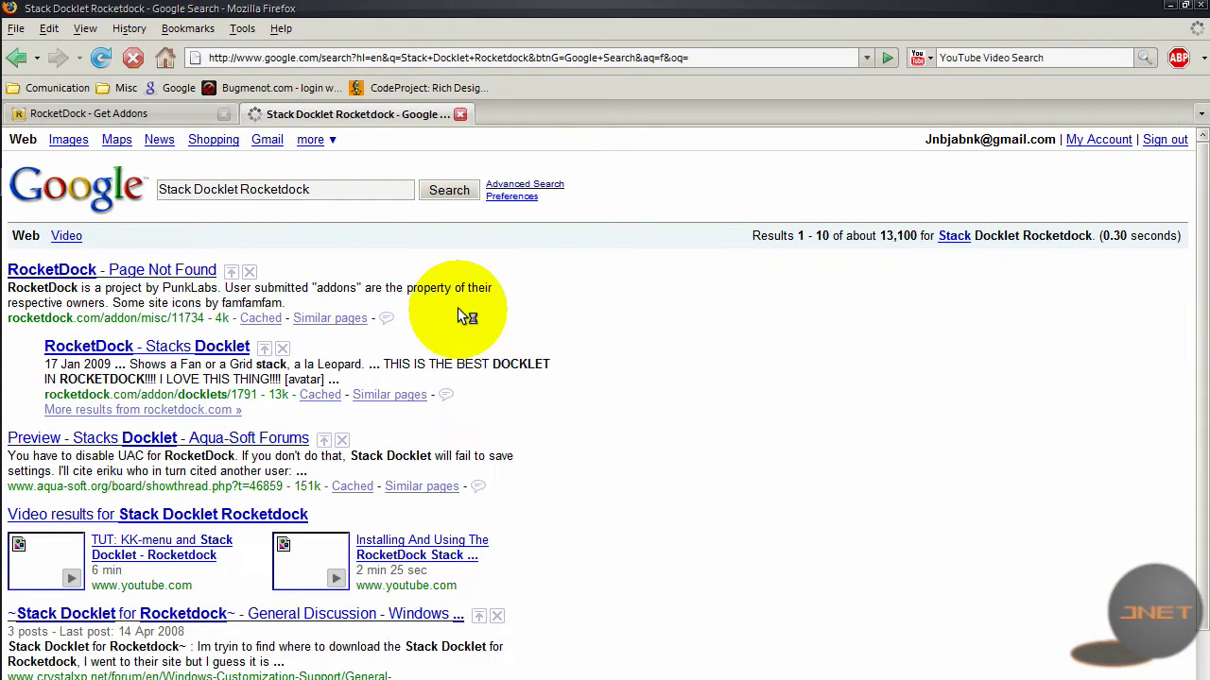
# Open the RocketDock - Stacks Docklet search result, and locate the same addon in the Docklets category of the Get Addons page.
pyautogui.click(132, 347)
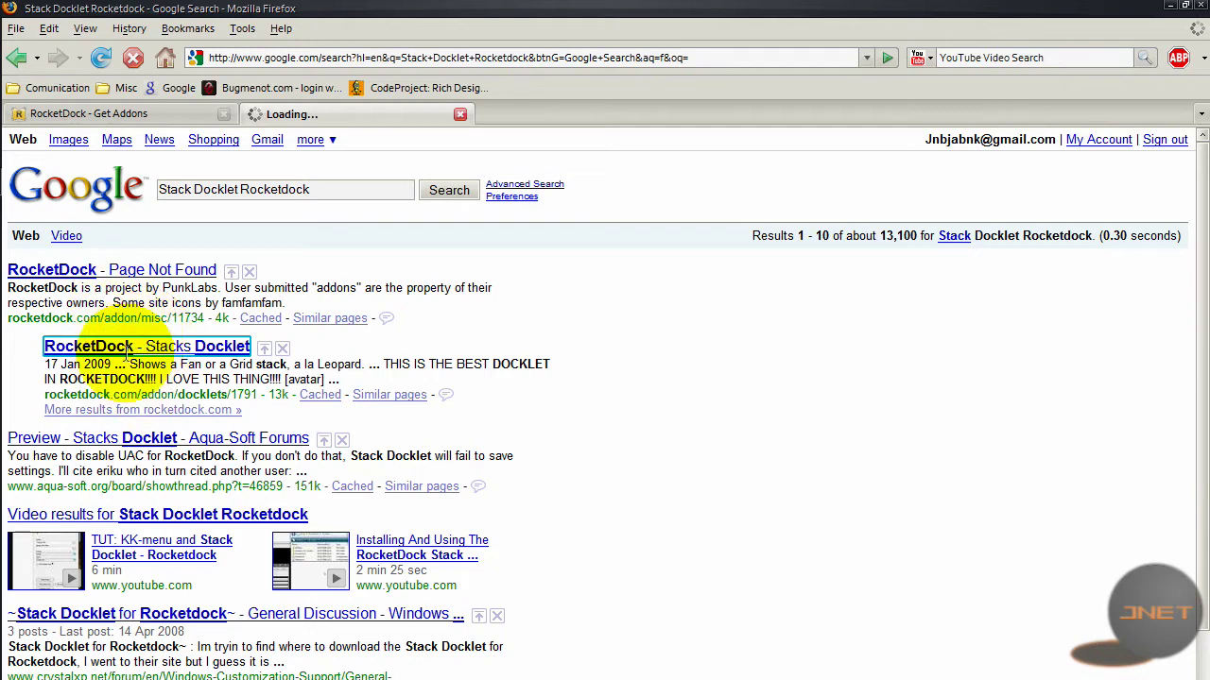
pyautogui.click(112, 113)
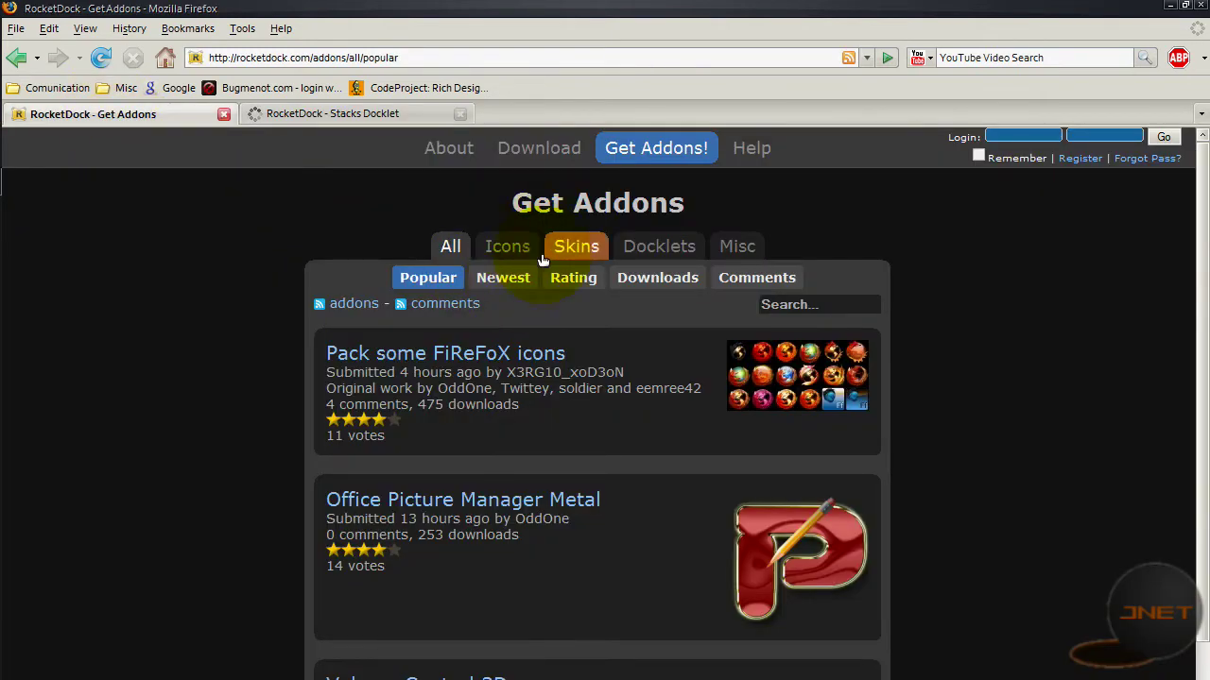
pyautogui.click(676, 246)
pyautogui.scroll(-6, 522, 317)
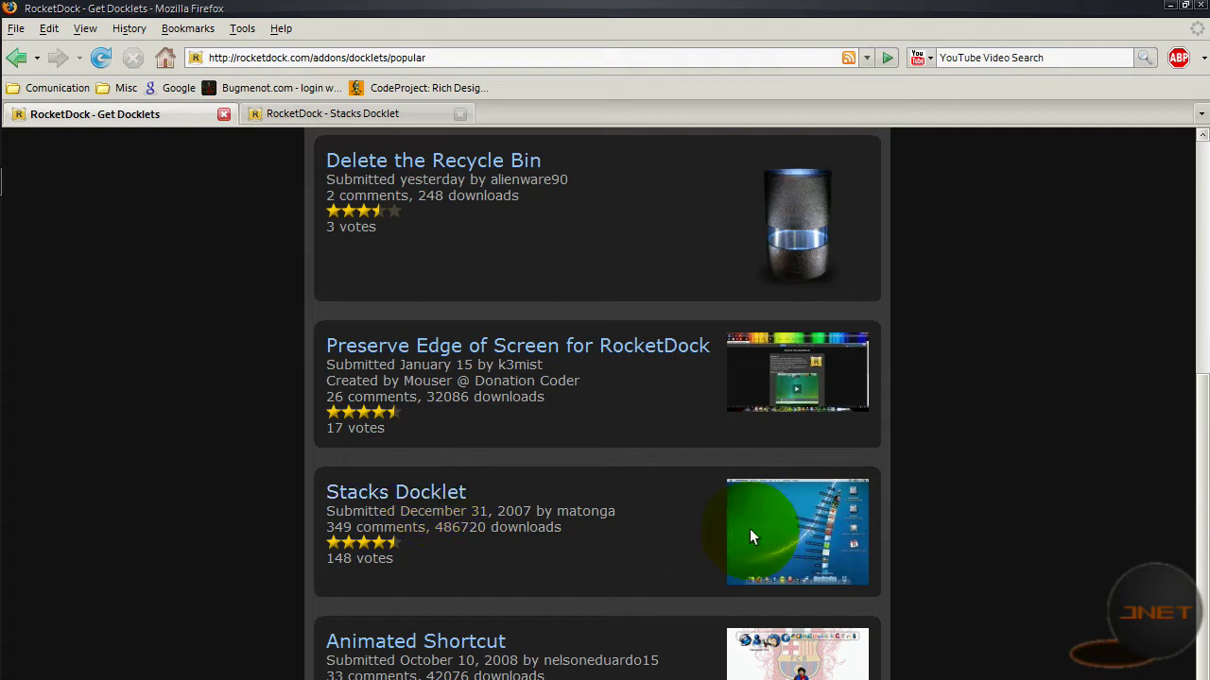
# Download StackDocklet.zip from the Stacks Docklet page, saving it to disc.
pyautogui.click(355, 114)
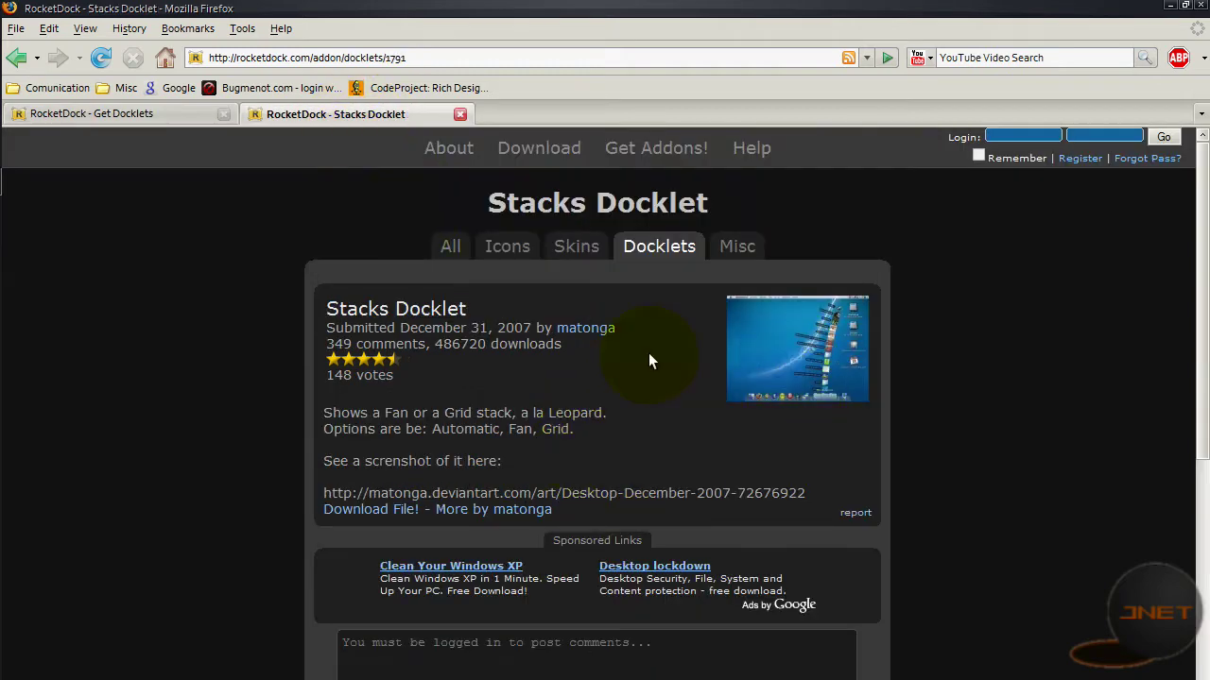
pyautogui.click(406, 509)
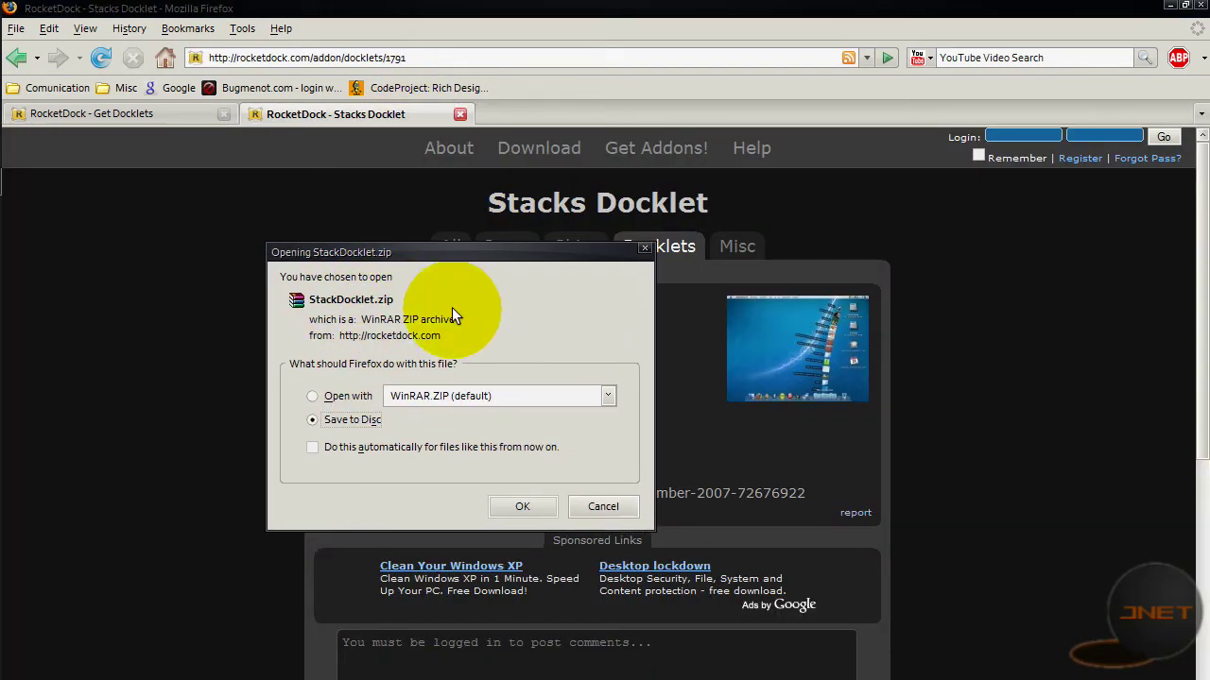
pyautogui.click(520, 508)
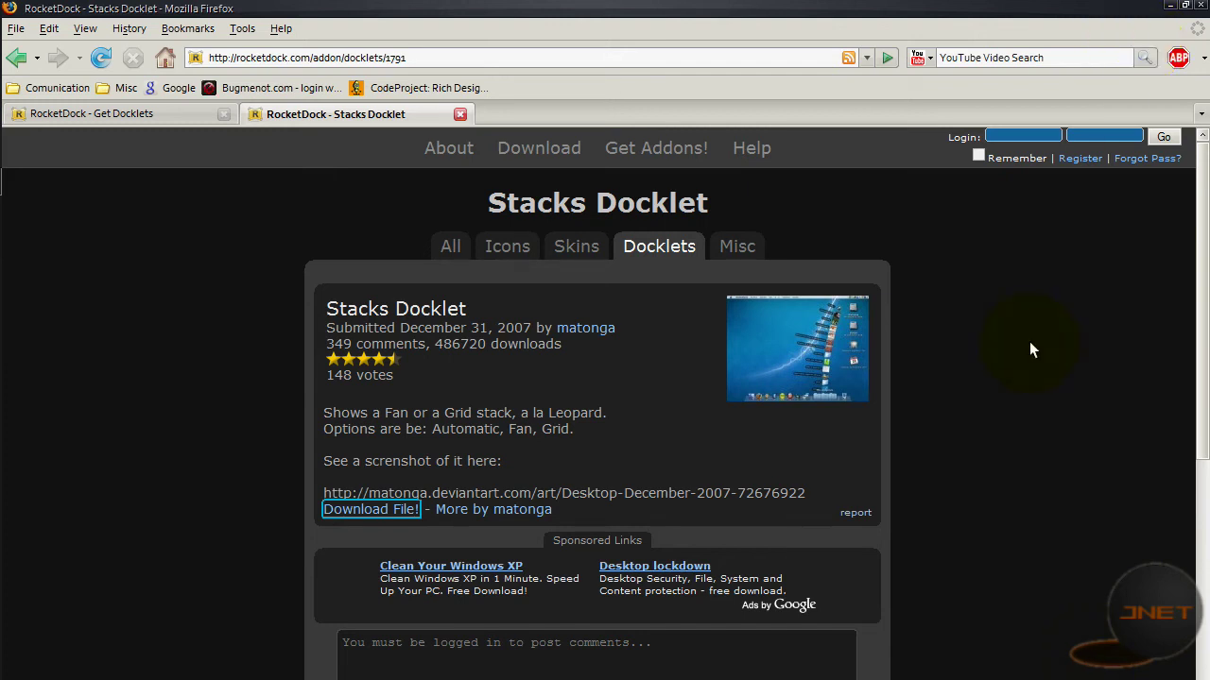
# Minimize Firefox and extract StackDocklet.zip directly onto the desktop.
pyautogui.click(1170, 6)
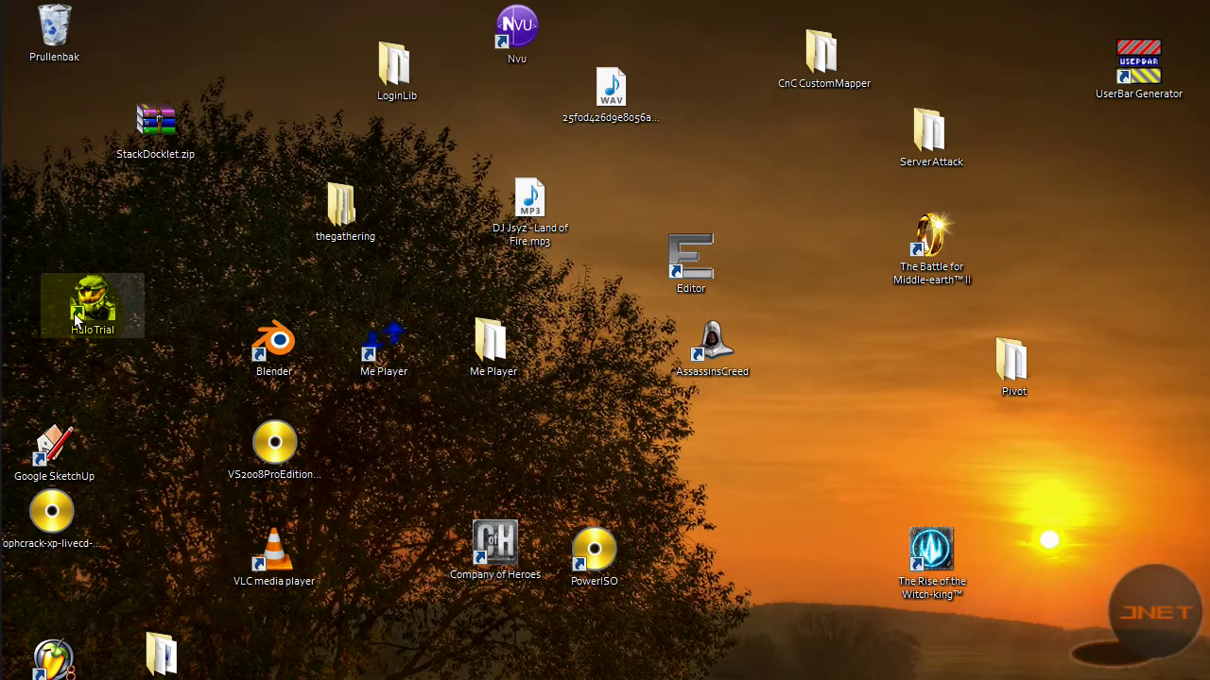
pyautogui.rightClick(148, 135)
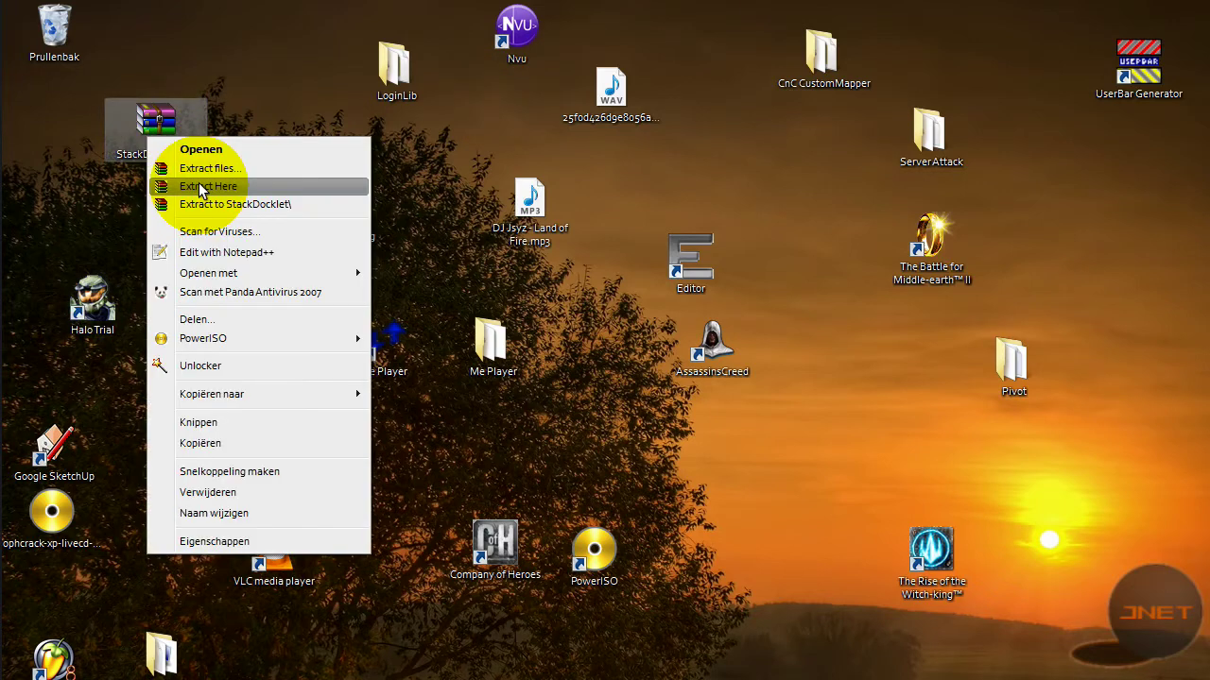
pyautogui.click(255, 186)
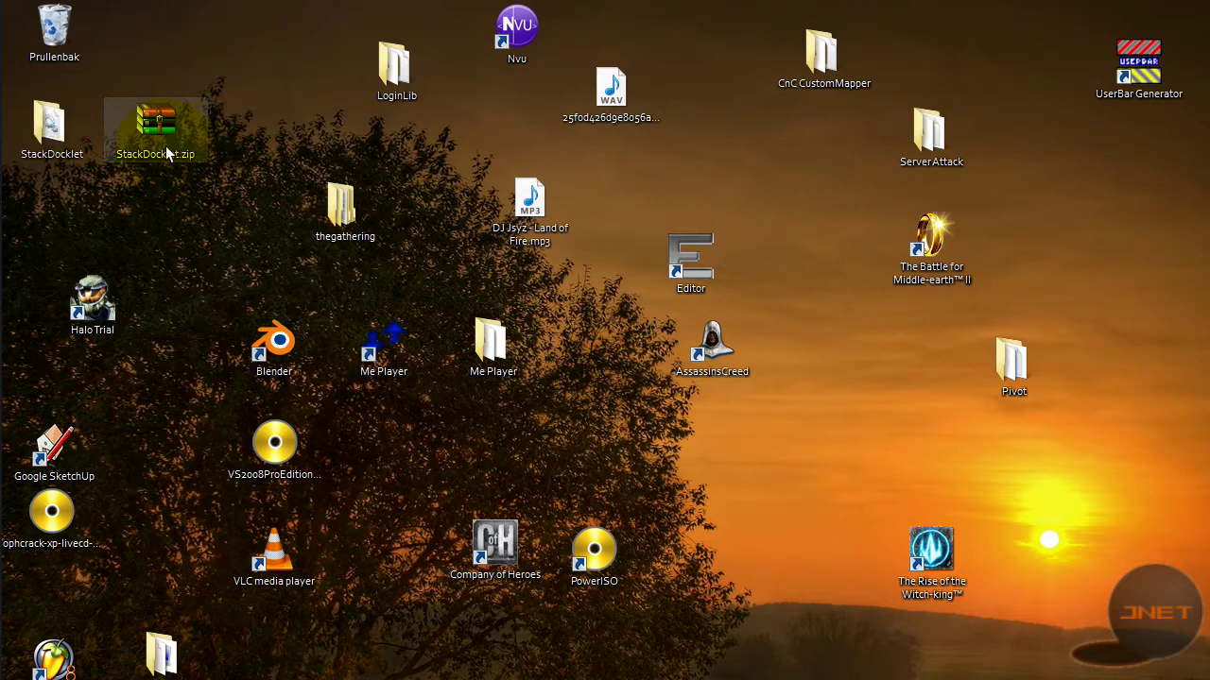
# Move StackDocklet.zip to the Recycle Bin and reposition the StackDocklet folder in its place on the desktop.
pyautogui.moveTo(168, 154); pyautogui.dragTo(55, 31)
pyautogui.moveTo(52, 132); pyautogui.dragTo(203, 147)
# Open Computer and browse to the Docklets folder under E:\Program Files\RocketDock.
pyautogui.click(394, 38)
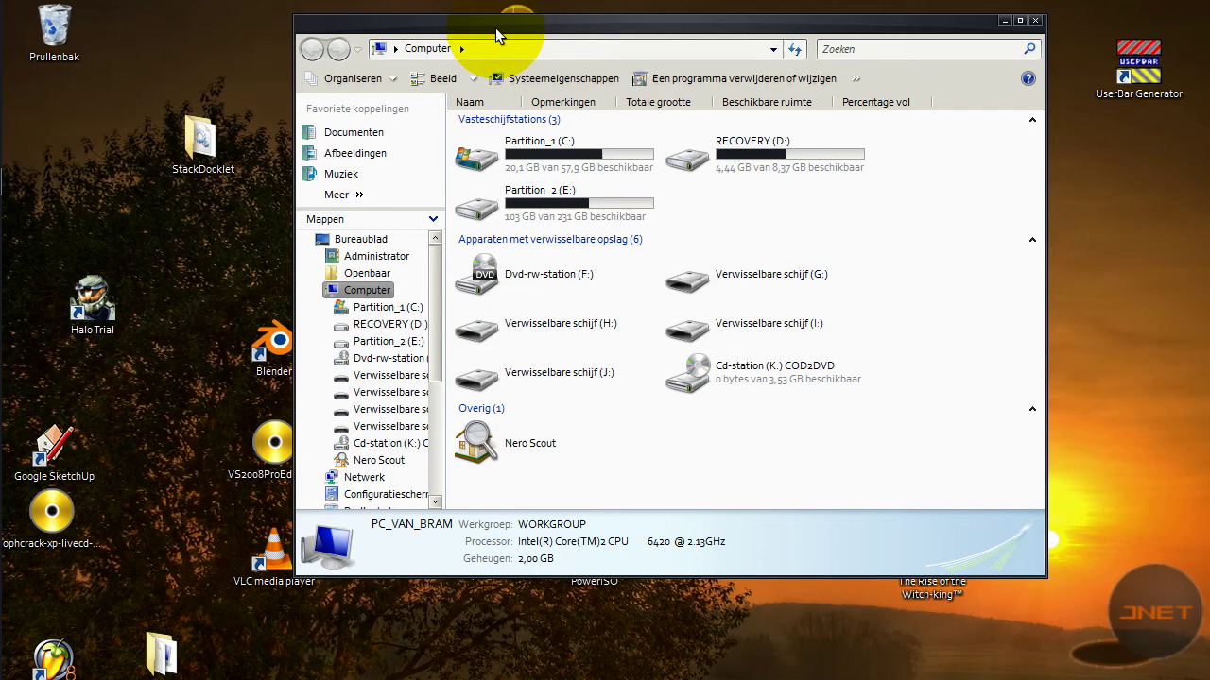
pyautogui.click(553, 189)
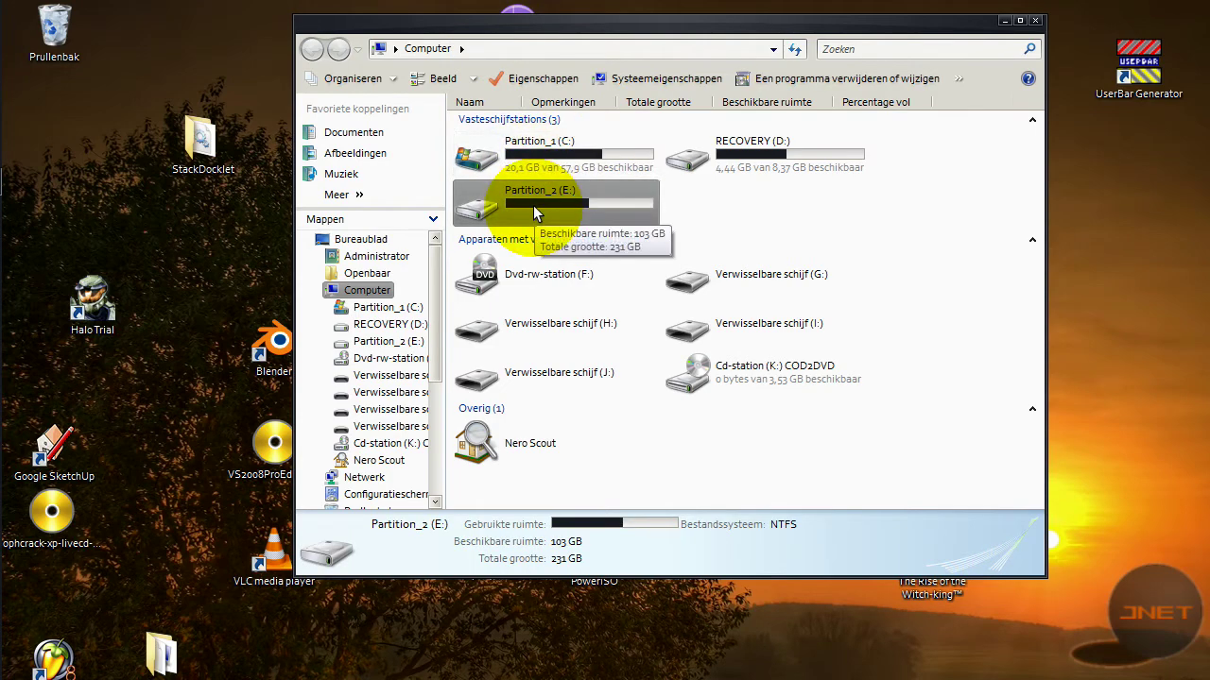
pyautogui.doubleClick(559, 191)
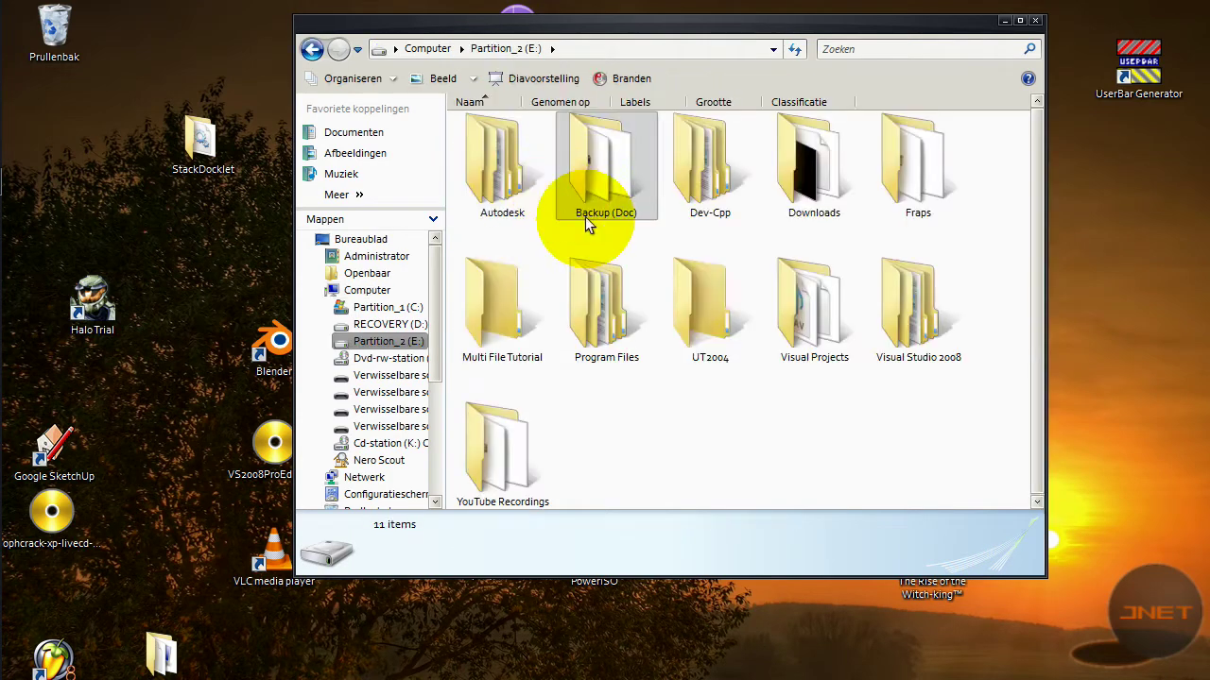
pyautogui.doubleClick(580, 319)
pyautogui.click(562, 315)
pyautogui.scroll(-10, 562, 317)
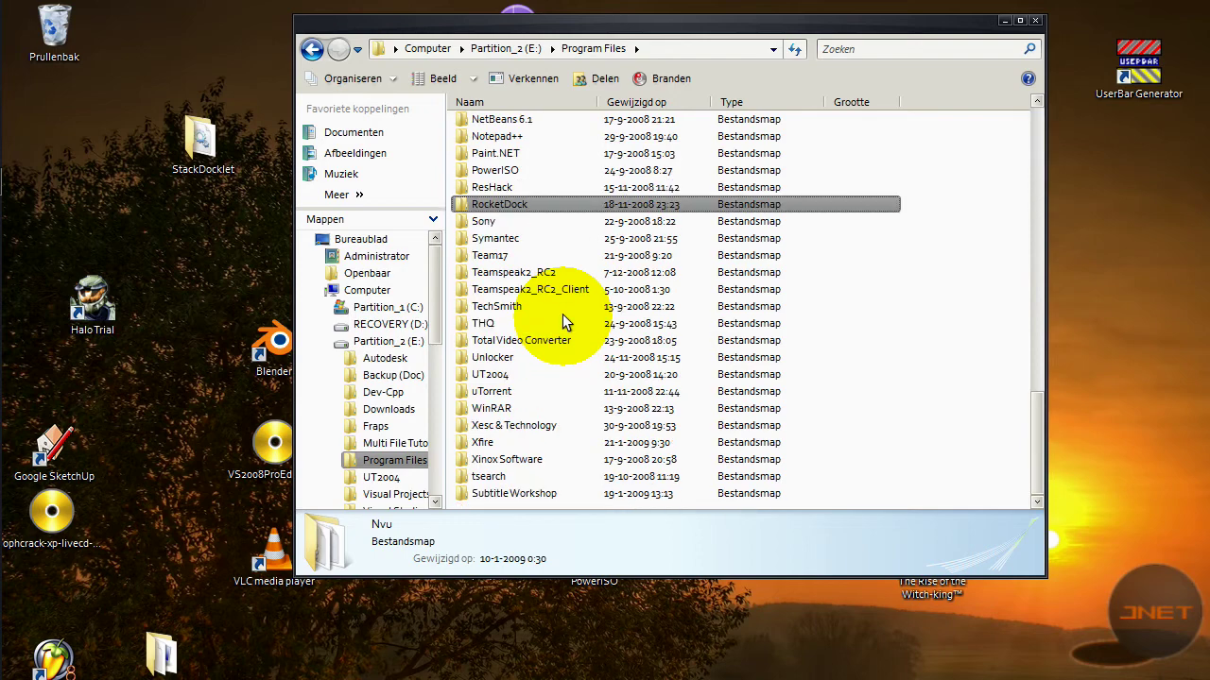
pyautogui.press('Return')
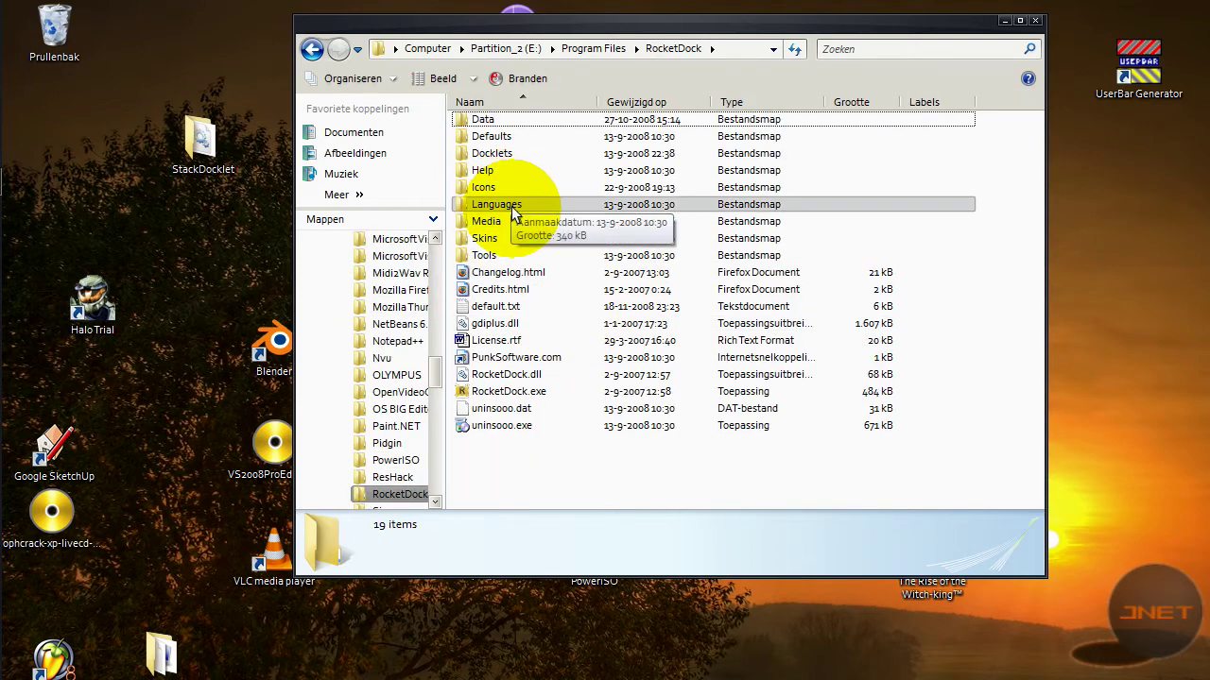
pyautogui.doubleClick(507, 154)
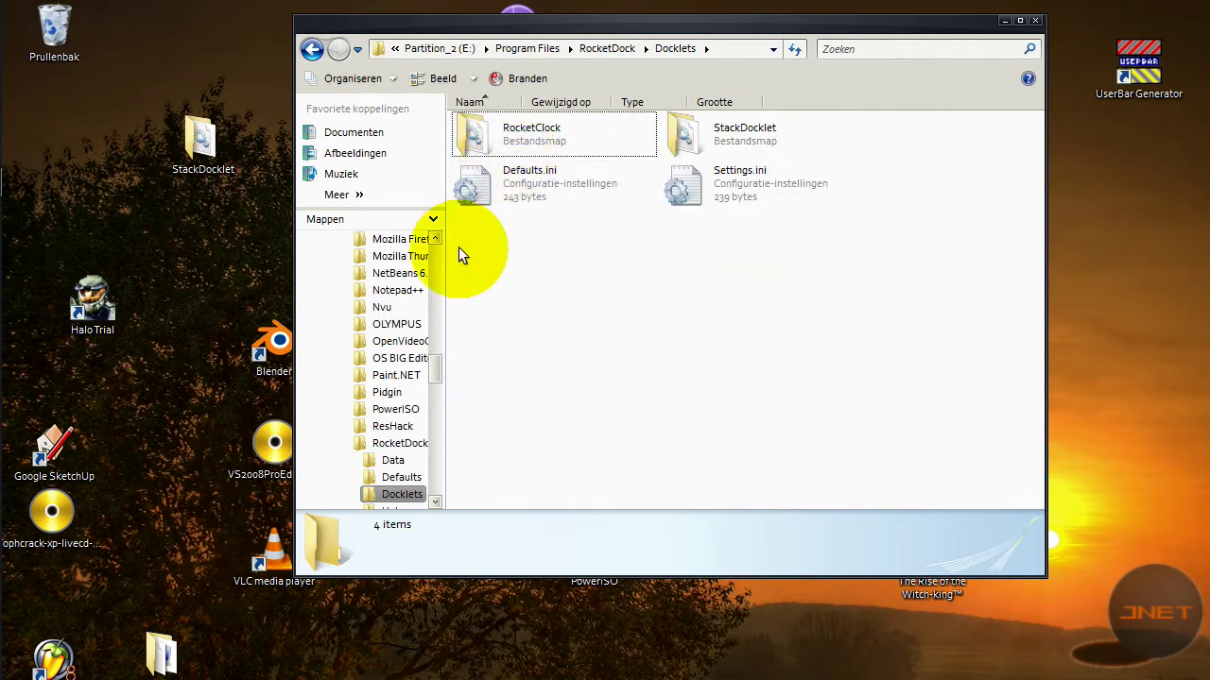
# Try to move the desktop StackDocklet folder into Docklets, and send the desktop copy to the Recycle Bin.
pyautogui.moveTo(203, 142); pyautogui.dragTo(735, 291)
pyautogui.click(777, 668)
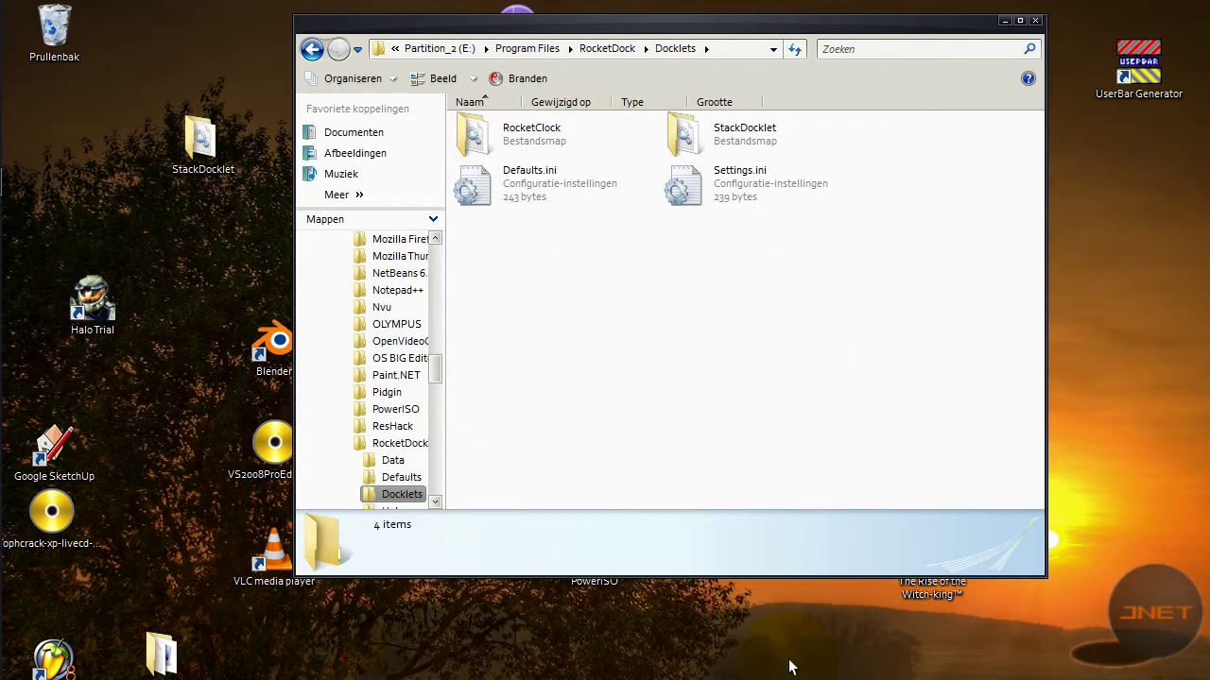
pyautogui.moveTo(189, 139); pyautogui.dragTo(47, 33)
pyautogui.click(1035, 20)
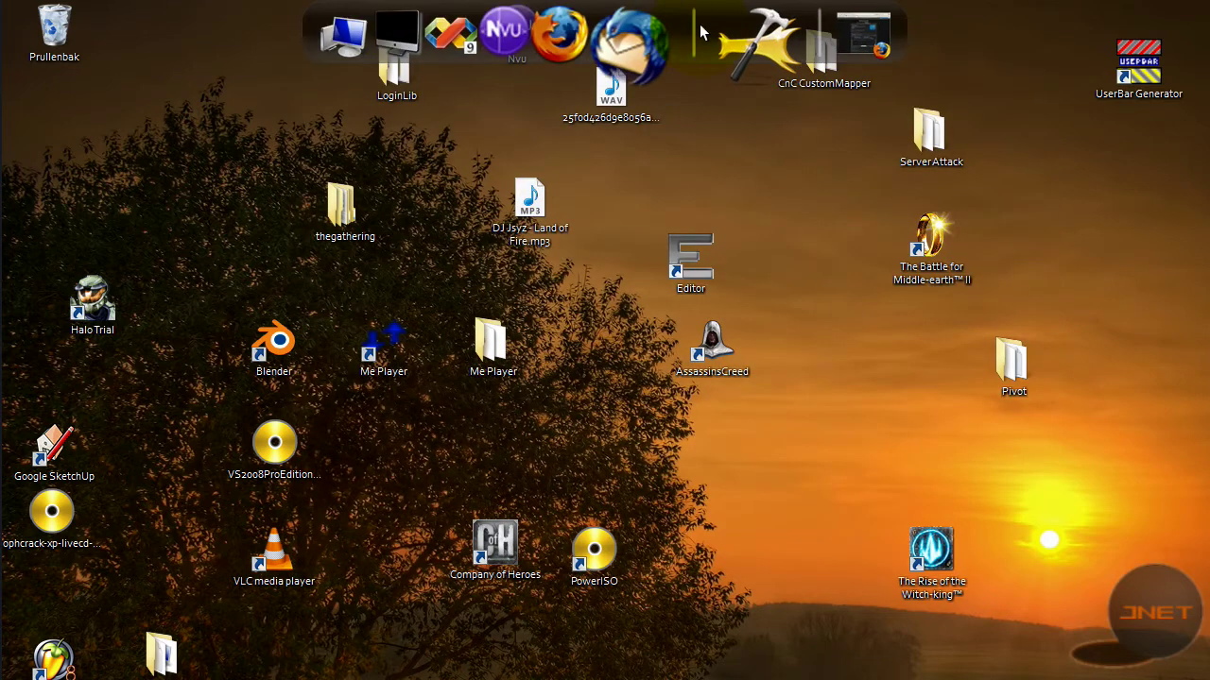
# Add a Stack Docklet item to the RocketDock dock.
pyautogui.rightClick(704, 23)
pyautogui.moveTo(769, 104)
pyautogui.moveTo(789, 56)
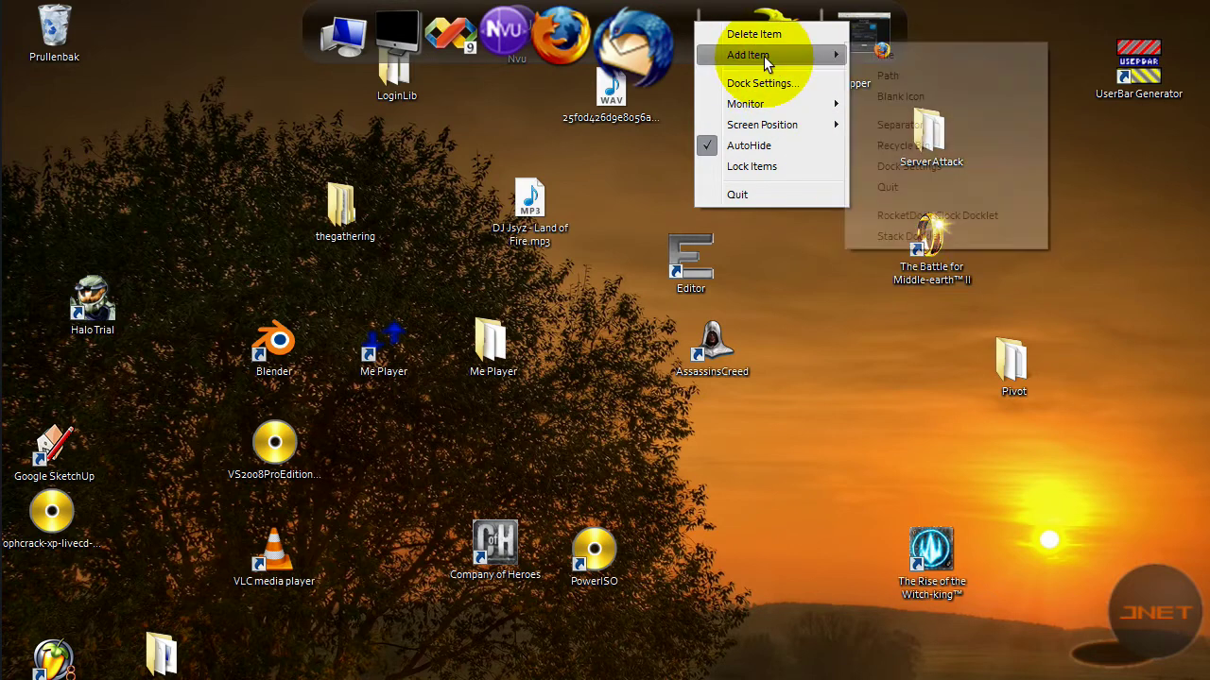
pyautogui.click(924, 235)
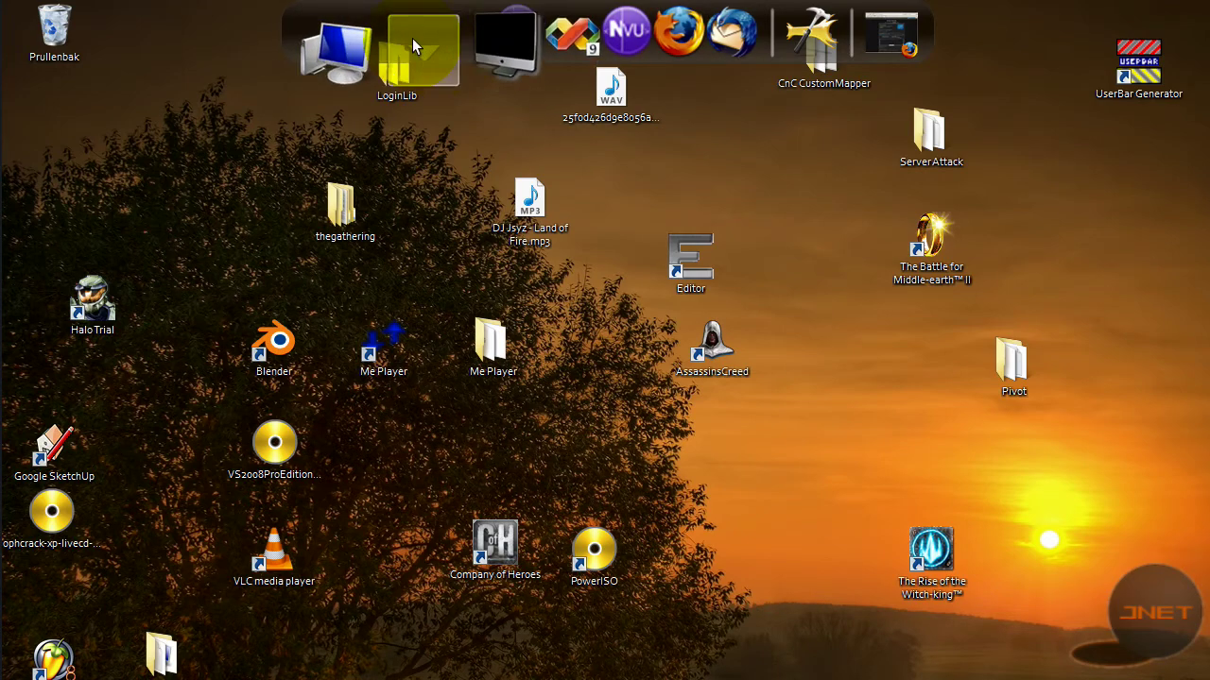
# Open the icon settings of the empty stack docklet in the dock and start browsing for its folder.
pyautogui.rightClick(412, 45)
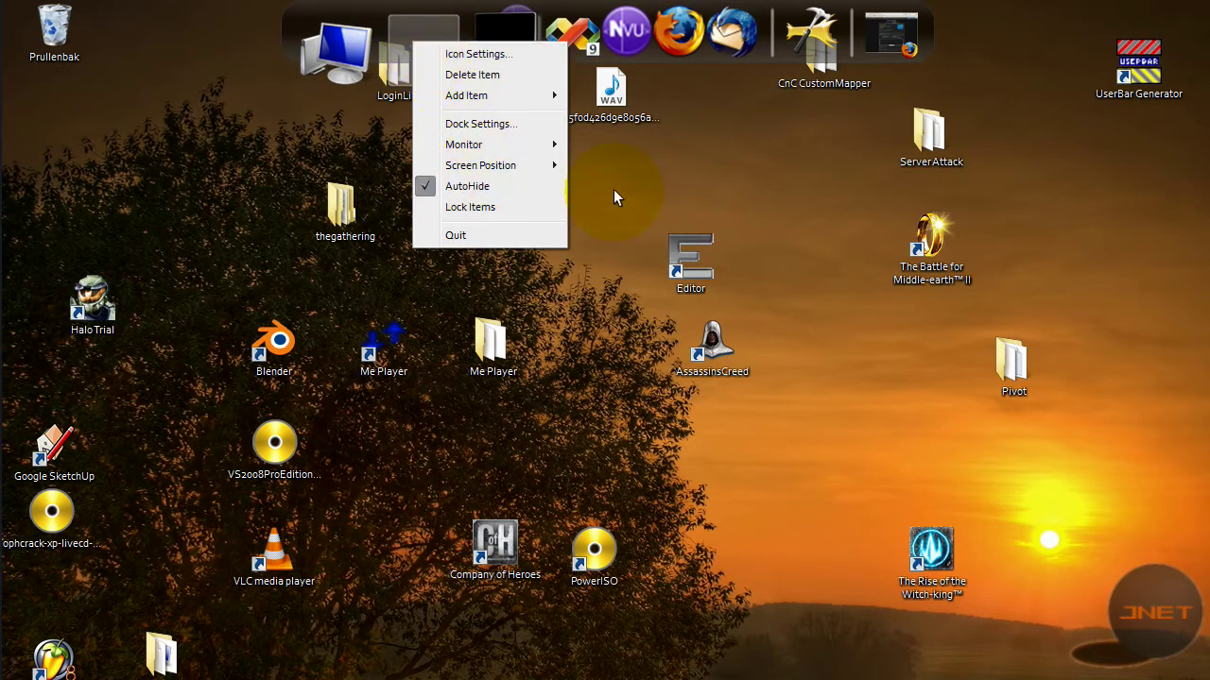
pyautogui.click(649, 224)
pyautogui.rightClick(426, 58)
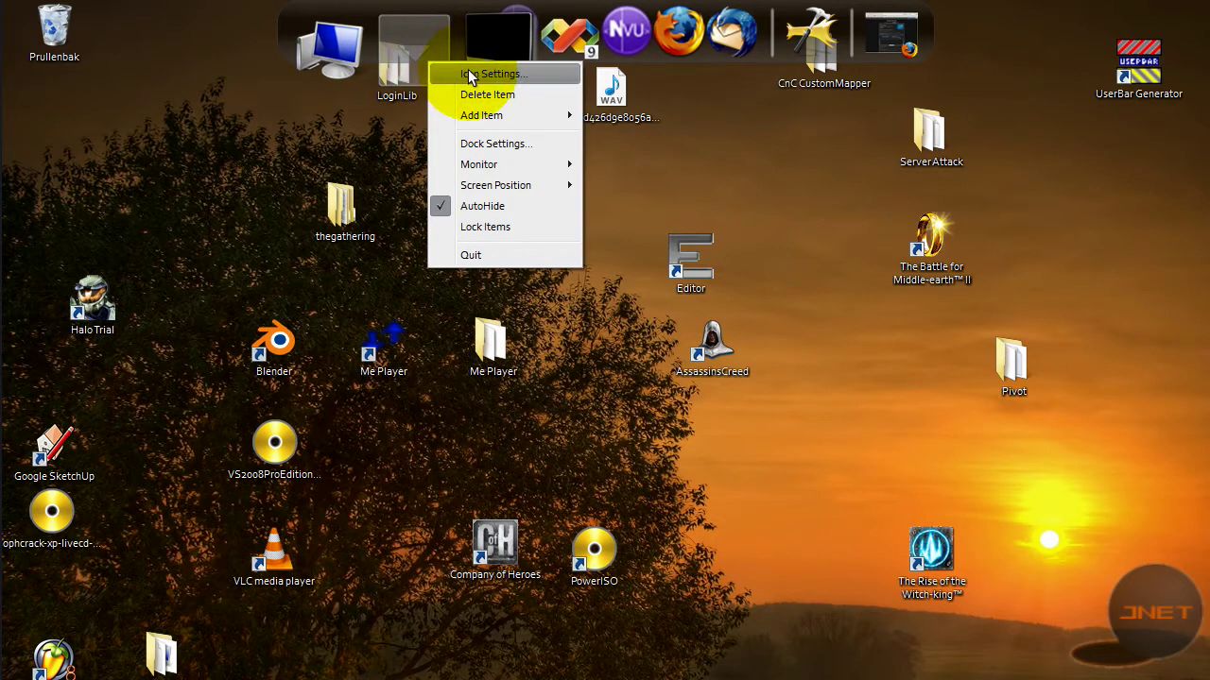
pyautogui.click(467, 73)
pyautogui.moveTo(441, 291); pyautogui.dragTo(524, 159)
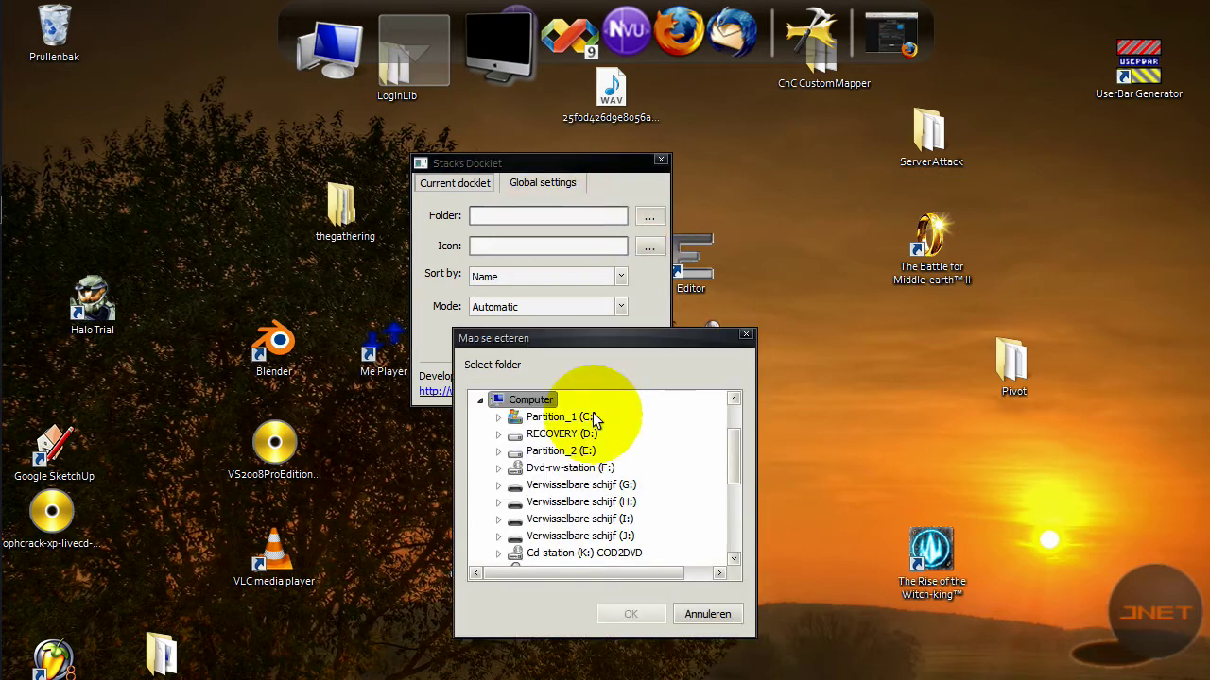
# Set the stack docklet's folder to Downloads on Partition_2 (E:).
pyautogui.click(500, 417)
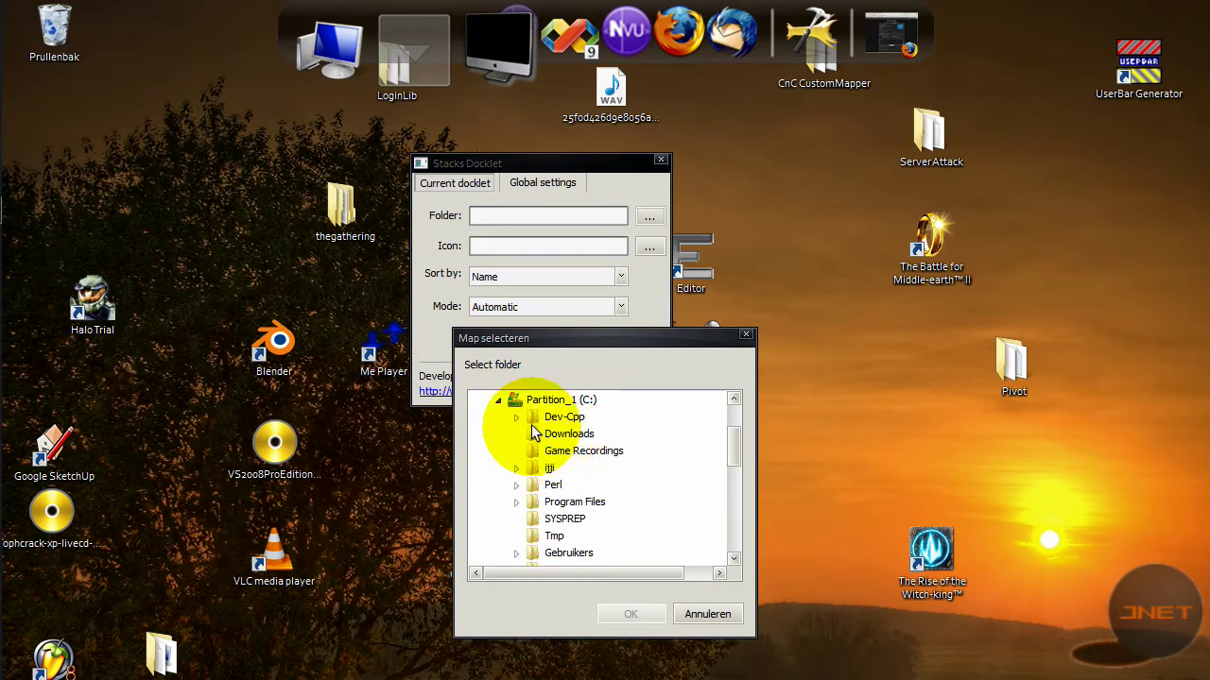
pyautogui.click(521, 416)
pyautogui.click(512, 401)
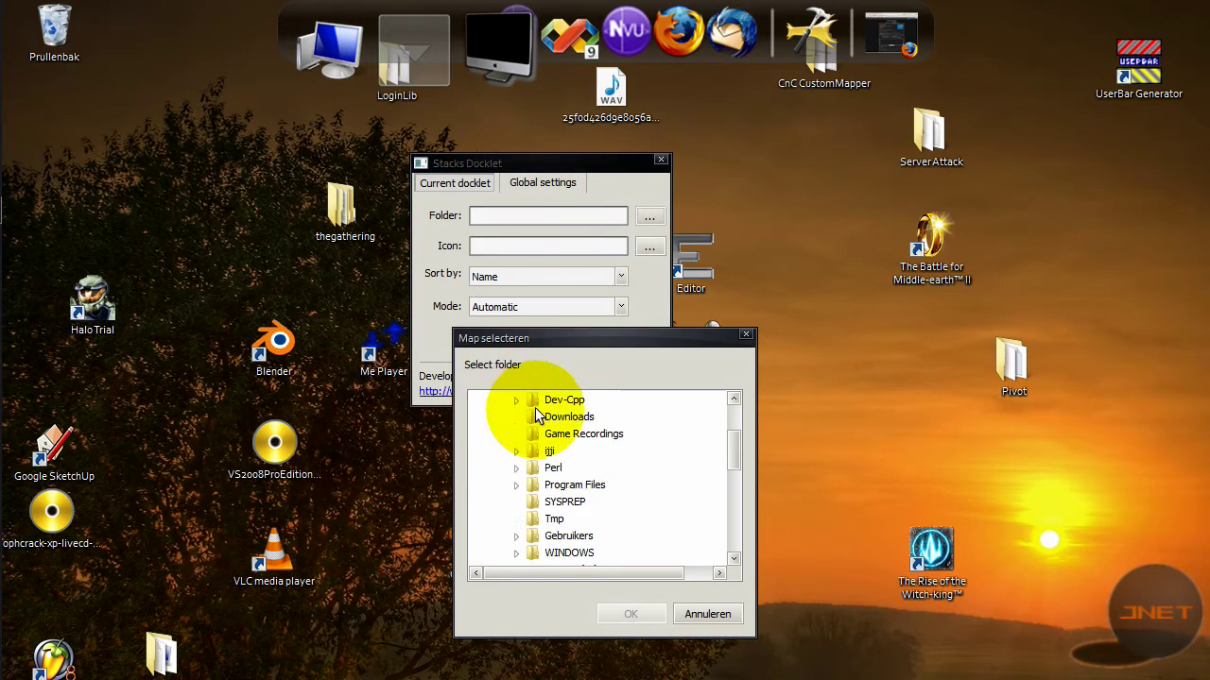
pyautogui.scroll(1, 501, 425)
pyautogui.click(498, 432)
pyautogui.click(498, 468)
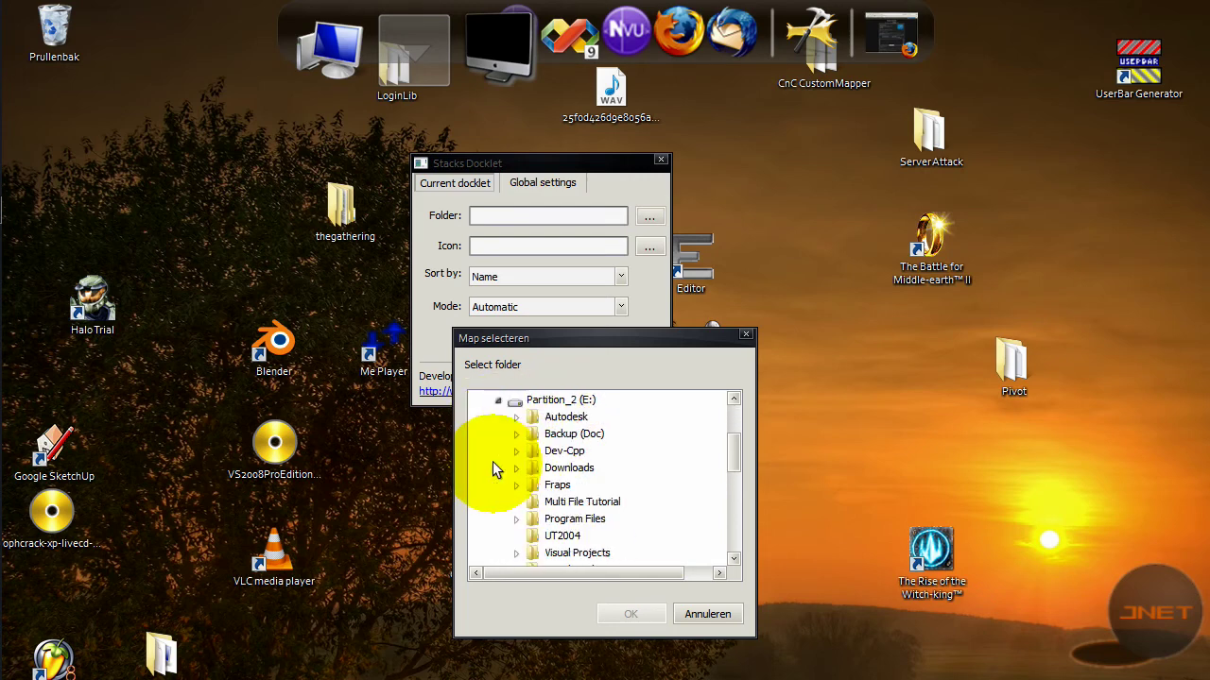
pyautogui.click(517, 417)
pyautogui.click(517, 417)
pyautogui.moveTo(733, 451); pyautogui.dragTo(732, 460)
pyautogui.click(532, 433)
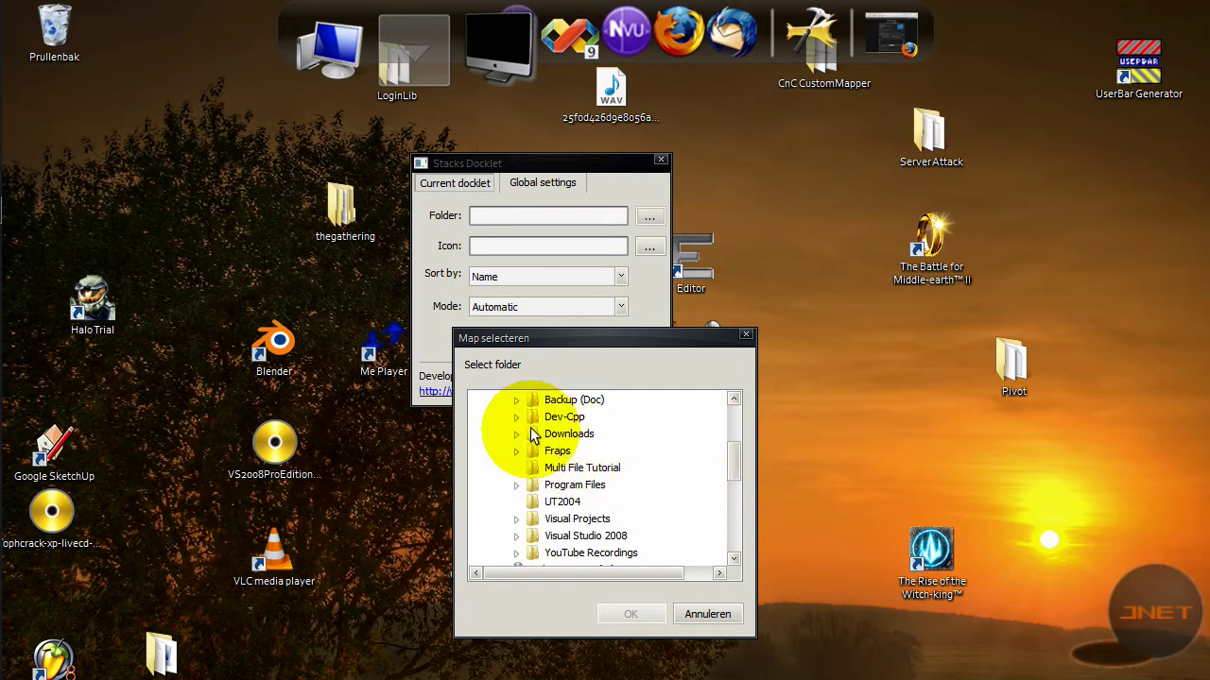
pyautogui.click(630, 614)
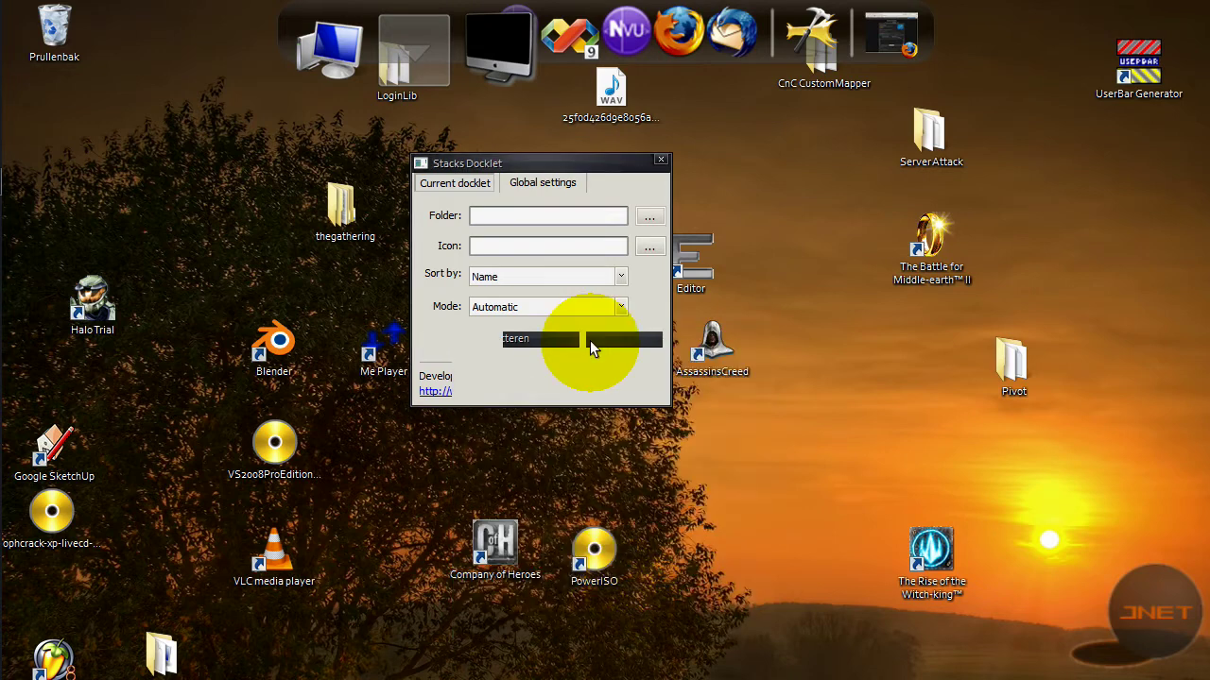
# Set the stack docklet's icon to Hard Drive.png from the Icons folder.
pyautogui.click(650, 248)
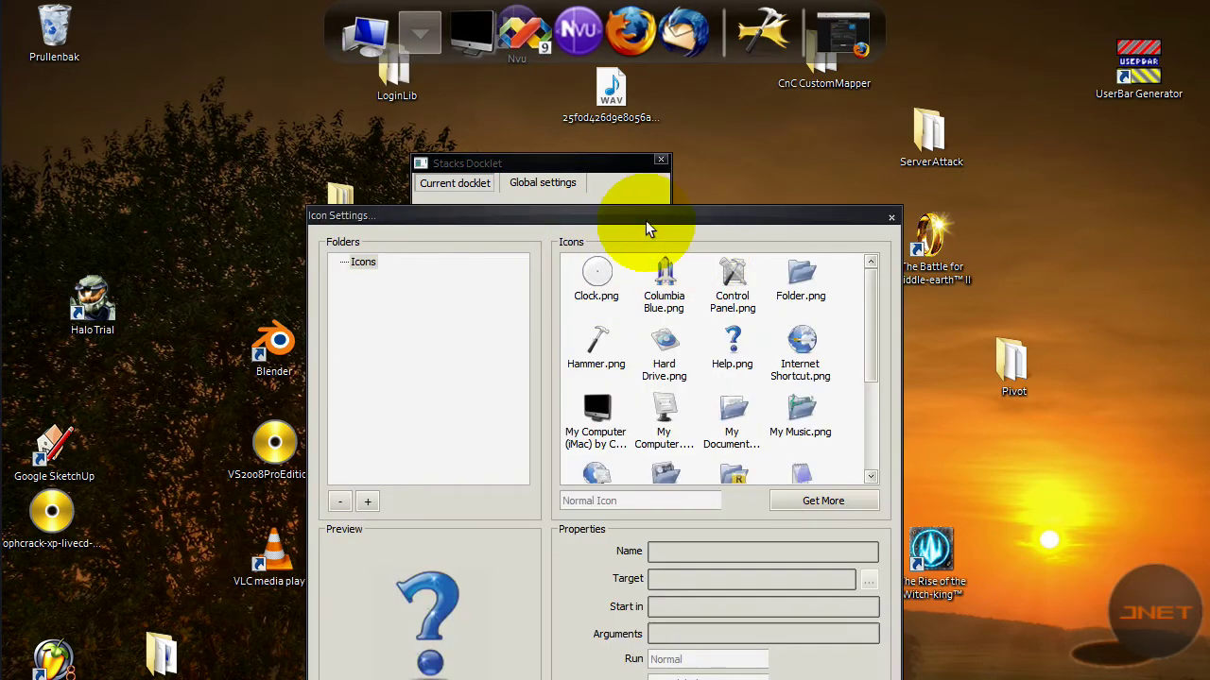
pyautogui.moveTo(812, 270); pyautogui.dragTo(810, 391)
pyautogui.scroll(2, 742, 316)
pyautogui.scroll(1, 742, 316)
pyautogui.moveTo(465, 181); pyautogui.dragTo(430, 201)
pyautogui.moveTo(764, 270); pyautogui.dragTo(742, 247)
pyautogui.click(557, 319)
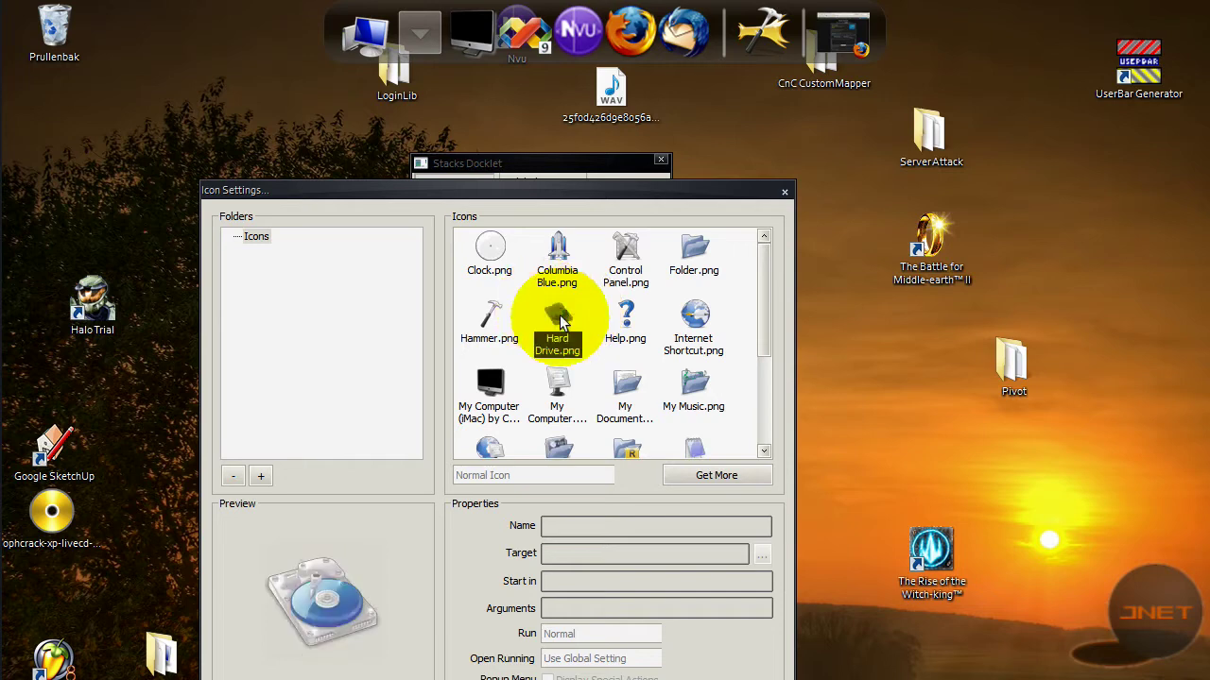
pyautogui.moveTo(598, 202); pyautogui.dragTo(612, 117)
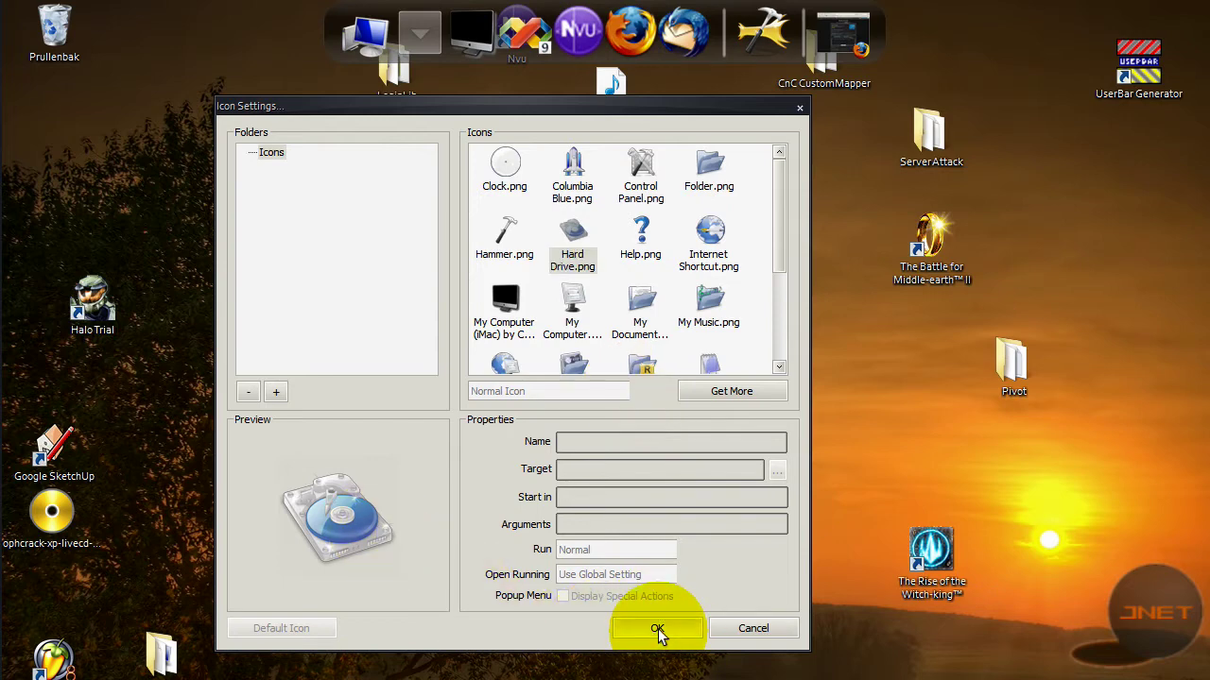
pyautogui.click(657, 631)
# Keep the docklet sorted by Name, set its mode to Fan, and open the Downloads stack from the dock.
pyautogui.click(538, 274)
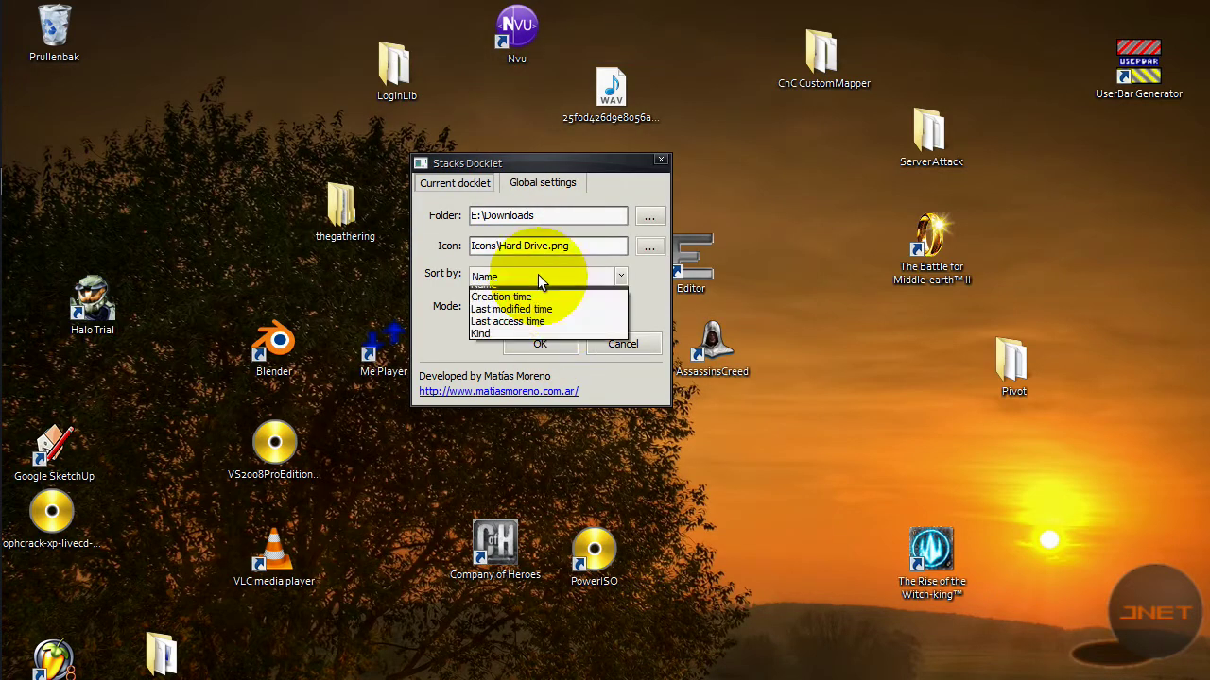
pyautogui.click(537, 274)
pyautogui.click(508, 276)
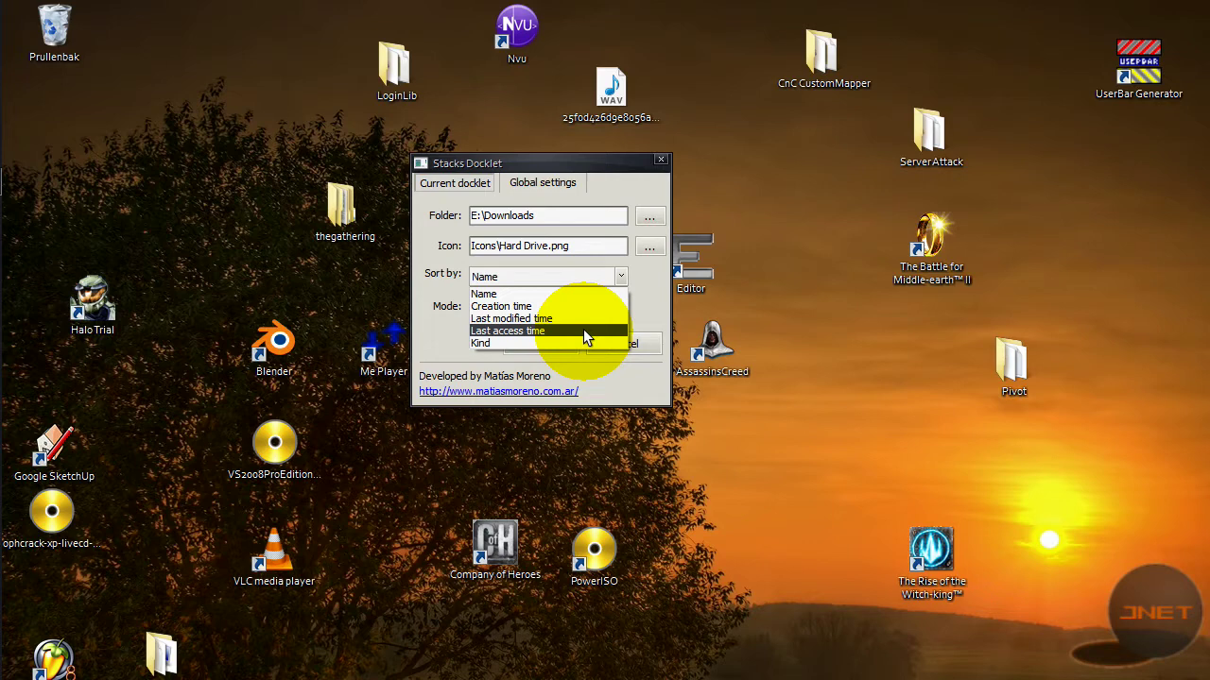
pyautogui.click(662, 297)
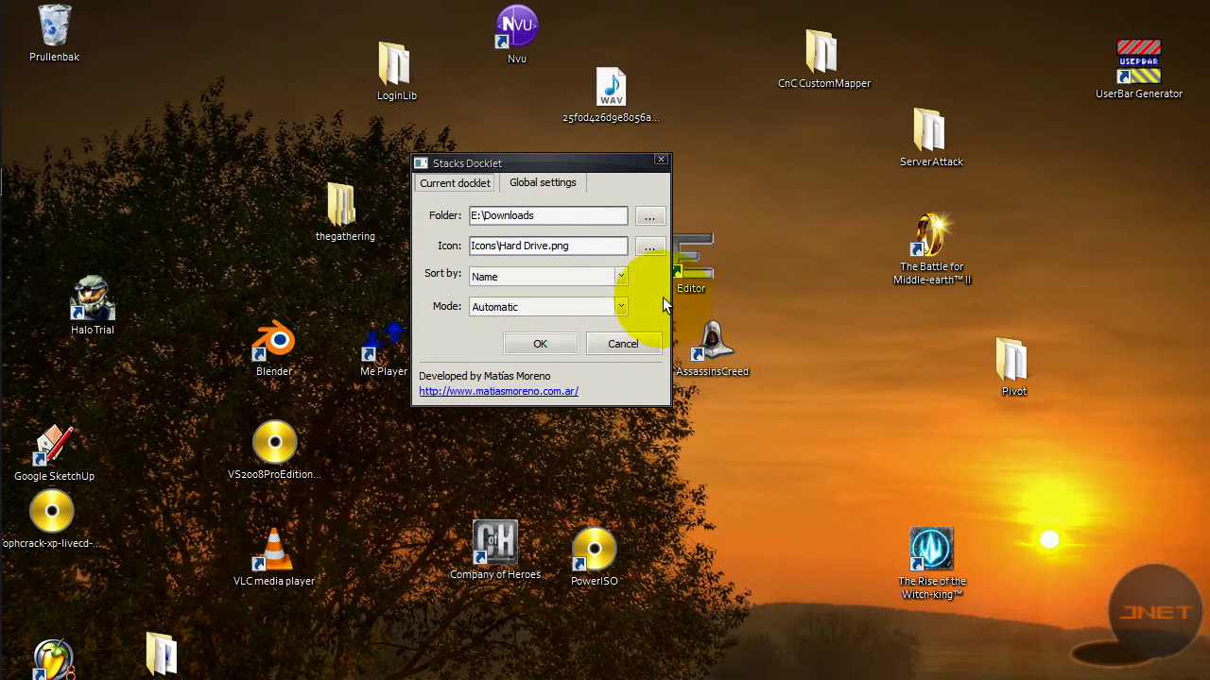
pyautogui.click(560, 308)
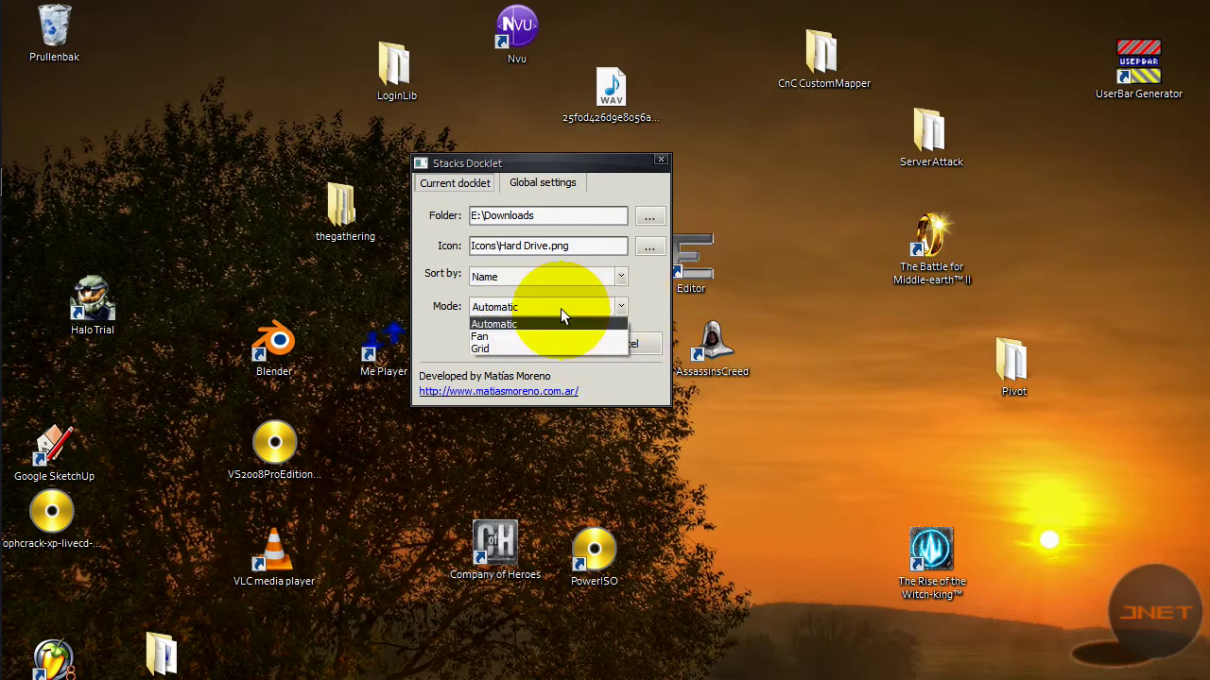
pyautogui.click(505, 345)
pyautogui.click(531, 310)
pyautogui.click(504, 336)
pyautogui.click(540, 343)
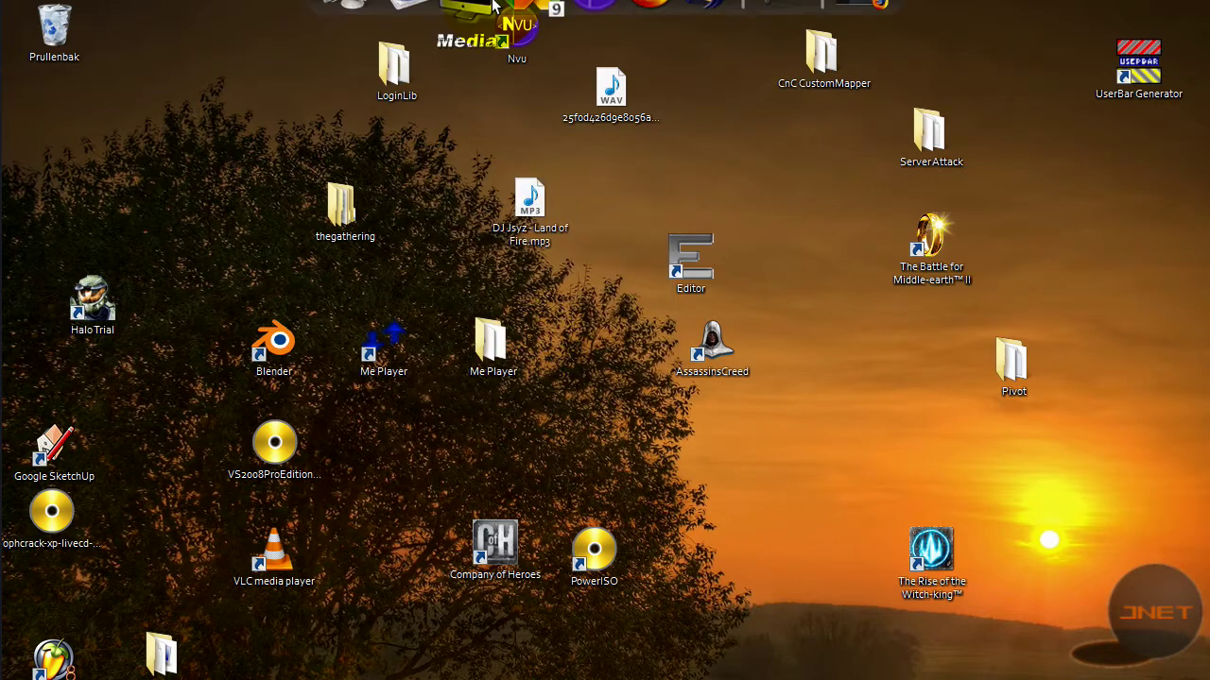
pyautogui.click(411, 47)
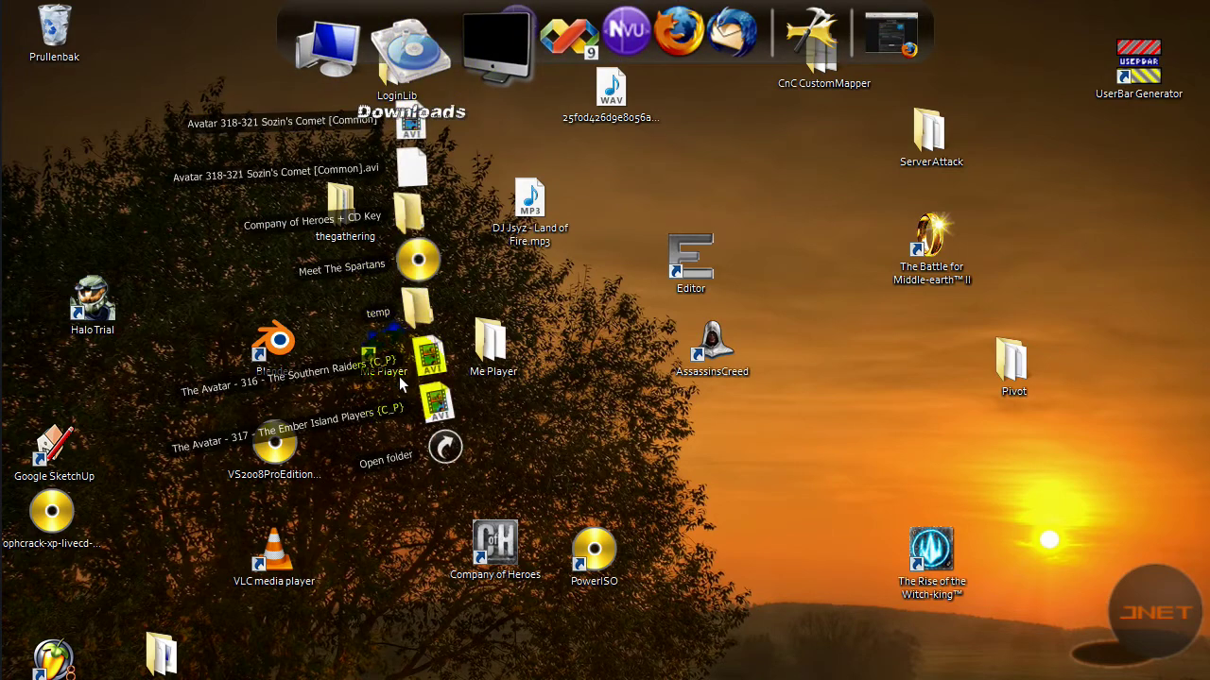
# Change the Downloads docklet's mode to Grid and open the stack from the dock.
pyautogui.rightClick(408, 48)
pyautogui.click(476, 65)
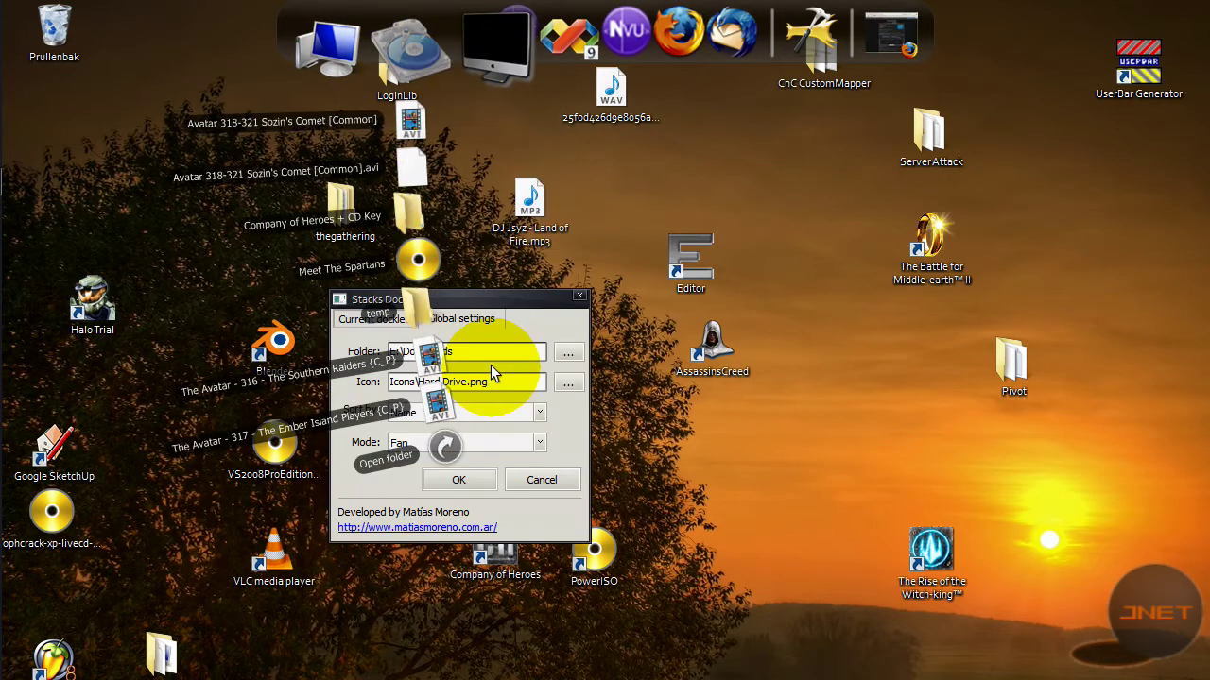
pyautogui.moveTo(504, 299); pyautogui.dragTo(677, 219)
pyautogui.click(638, 333)
pyautogui.click(638, 349)
pyautogui.click(605, 362)
pyautogui.click(624, 389)
pyautogui.click(631, 398)
pyautogui.click(418, 47)
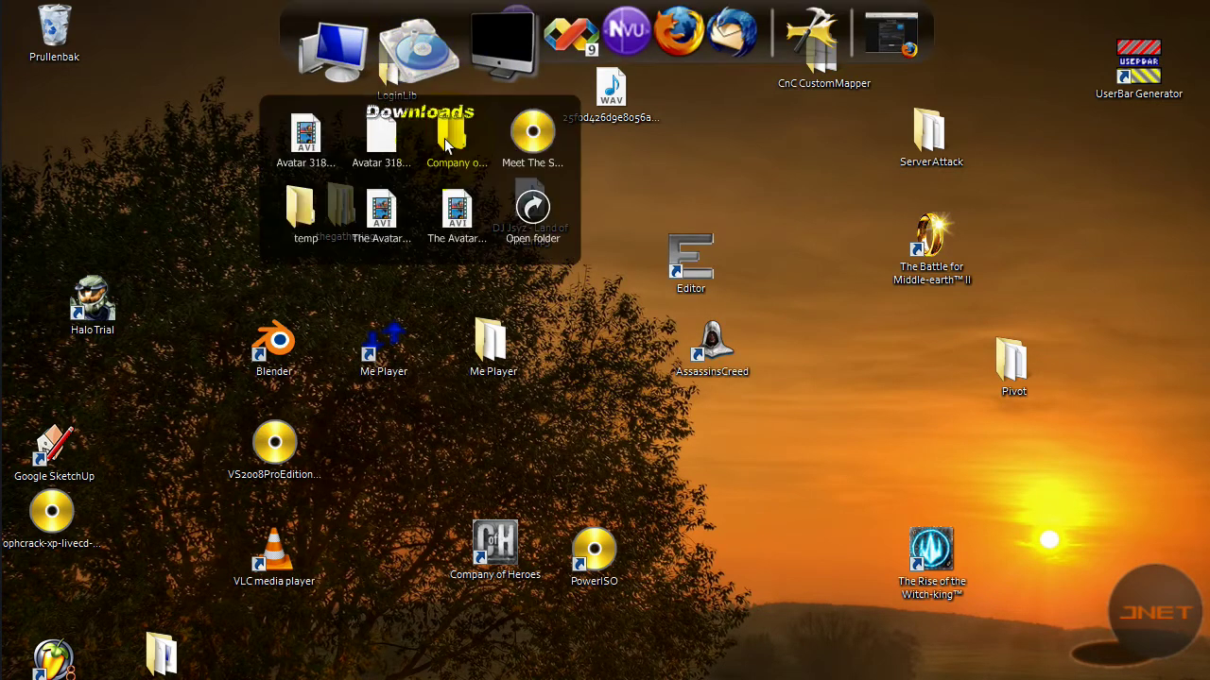
# Close the open Downloads stack and delete its docklet from the dock.
pyautogui.click(613, 318)
pyautogui.rightClick(407, 39)
pyautogui.click(456, 75)
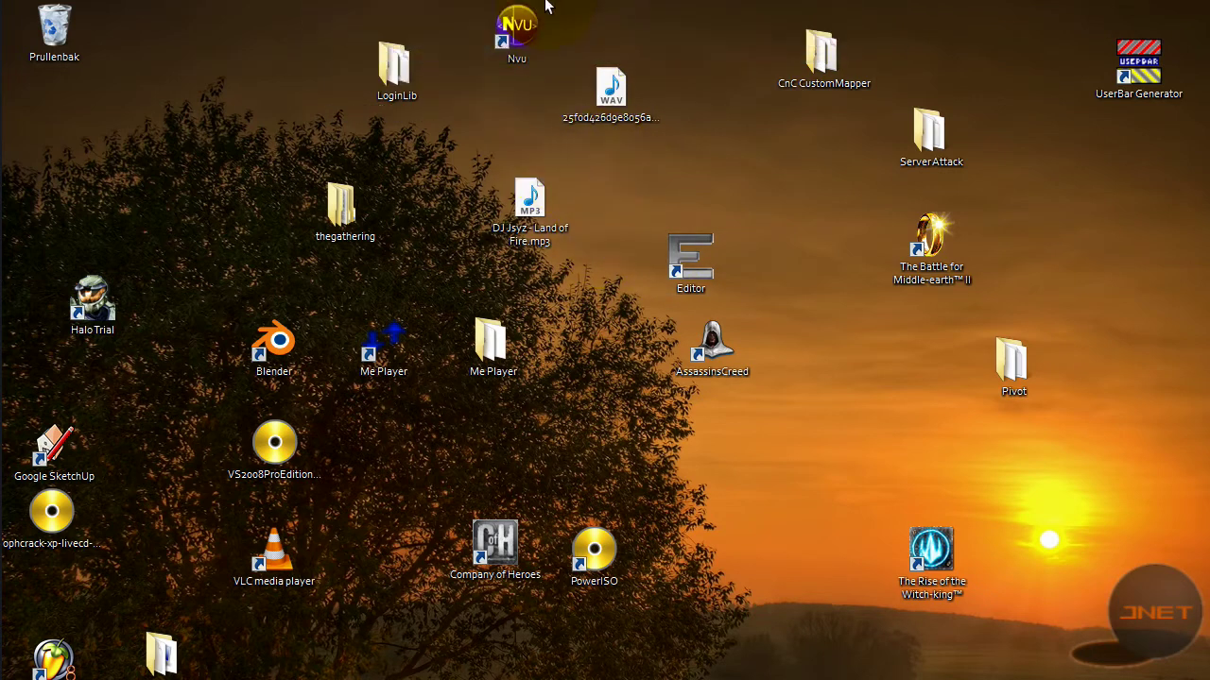
# Switch to Firefox, search Google for "Y'z Dock download", and check the MajorGeeks Y'z Dock 0.8.3 result.
pyautogui.moveTo(580, 5)
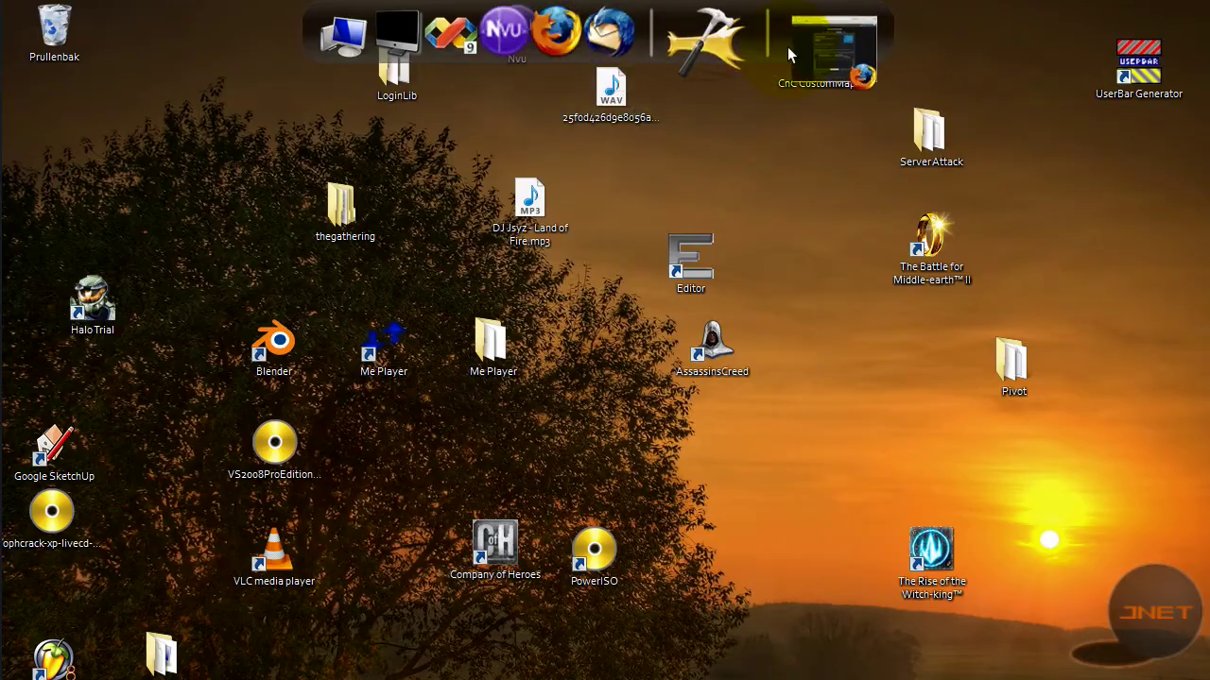
pyautogui.click(798, 48)
pyautogui.click(128, 108)
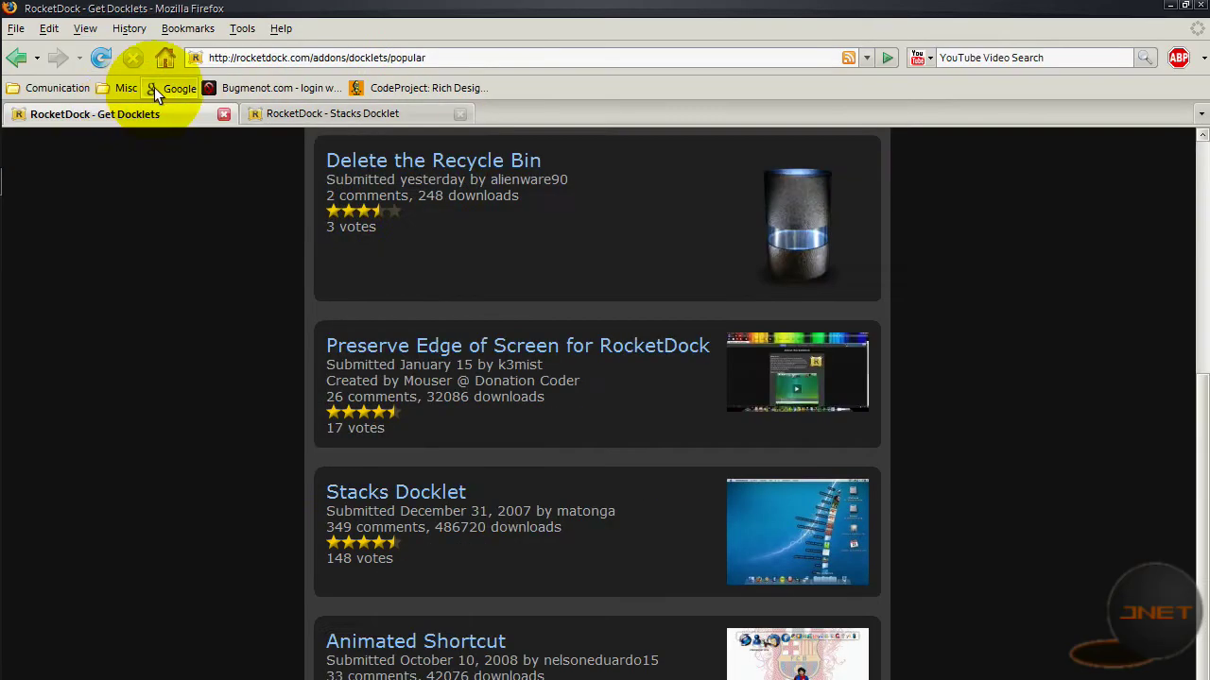
pyautogui.click(155, 88)
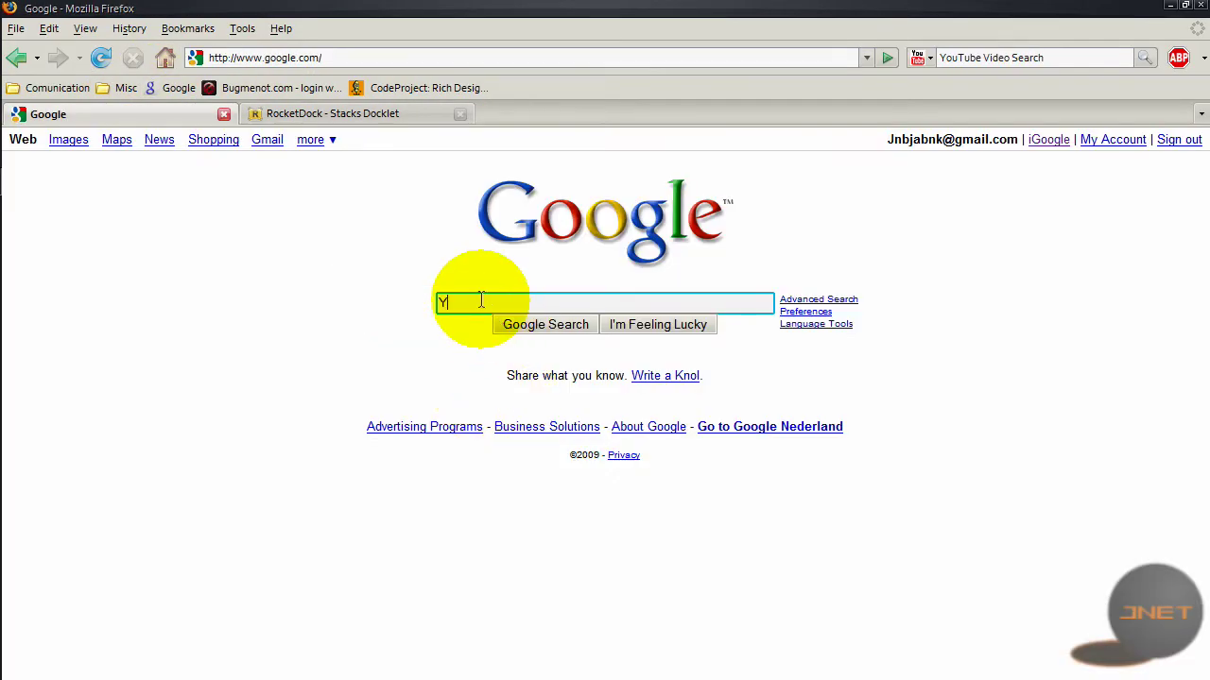
pyautogui.write("'z Dock")
pyautogui.press('Return')
pyautogui.click(95, 270)
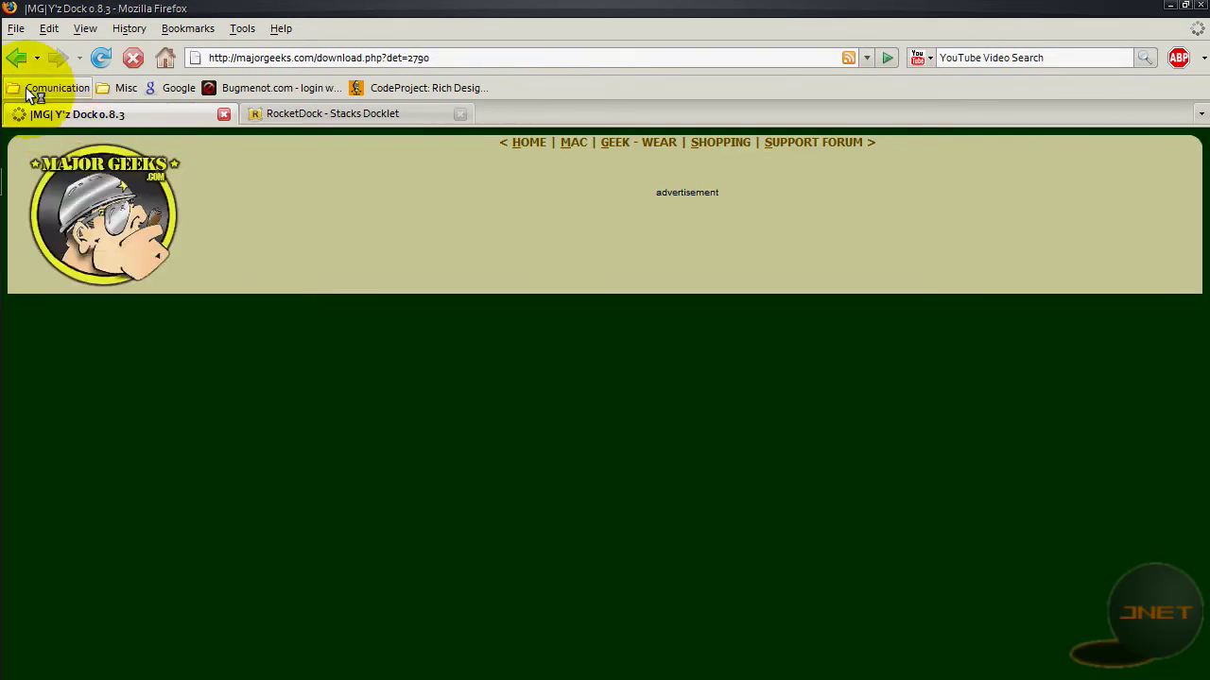
pyautogui.click(17, 58)
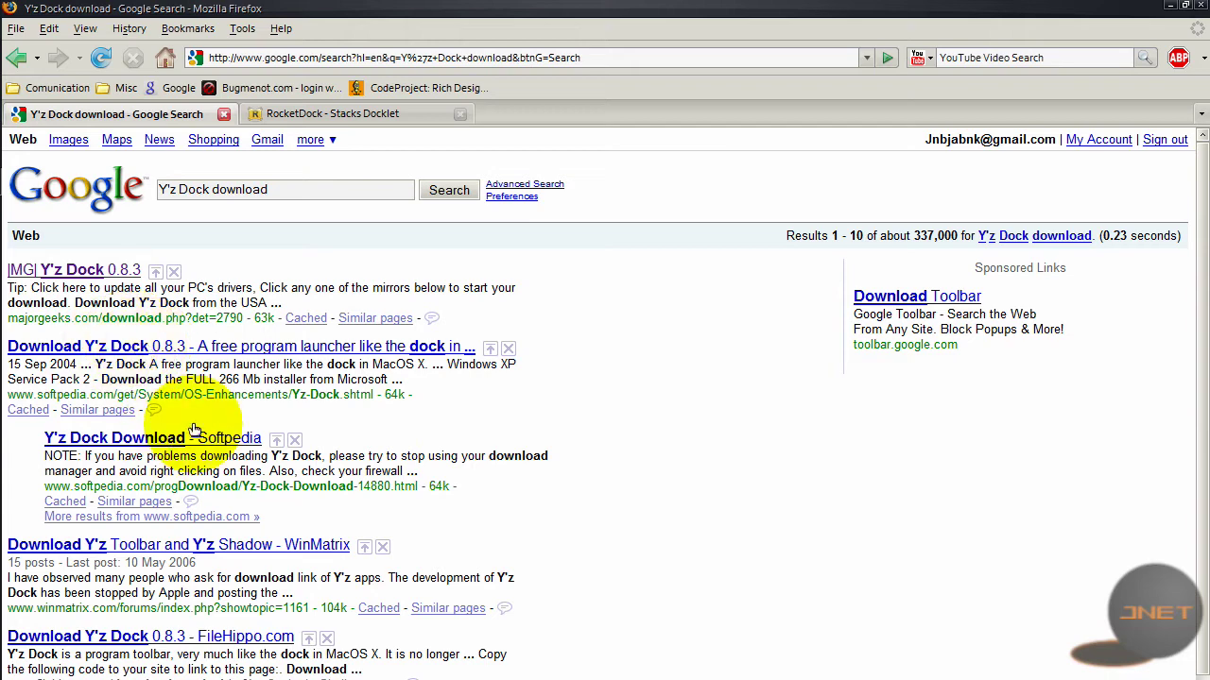
# Find the official Y'Z Dock download on the Oxygen-X programs page and check its yzdock83.zip file without saving it.
pyautogui.click(16, 57)
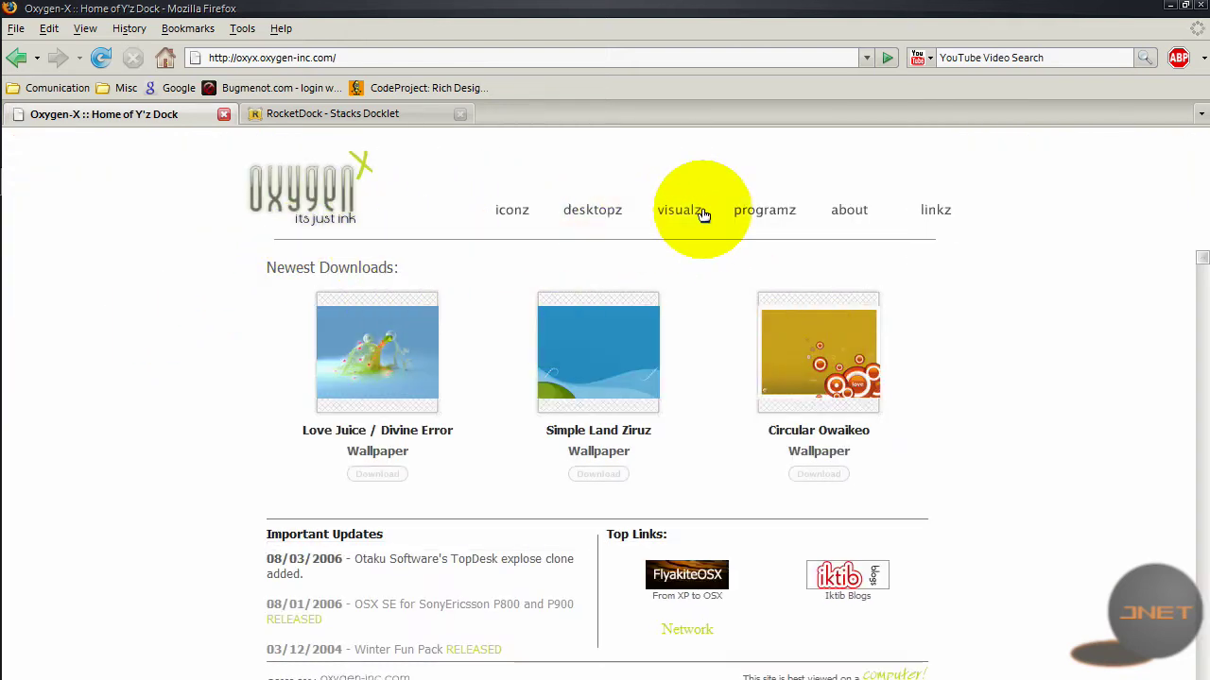
pyautogui.click(773, 212)
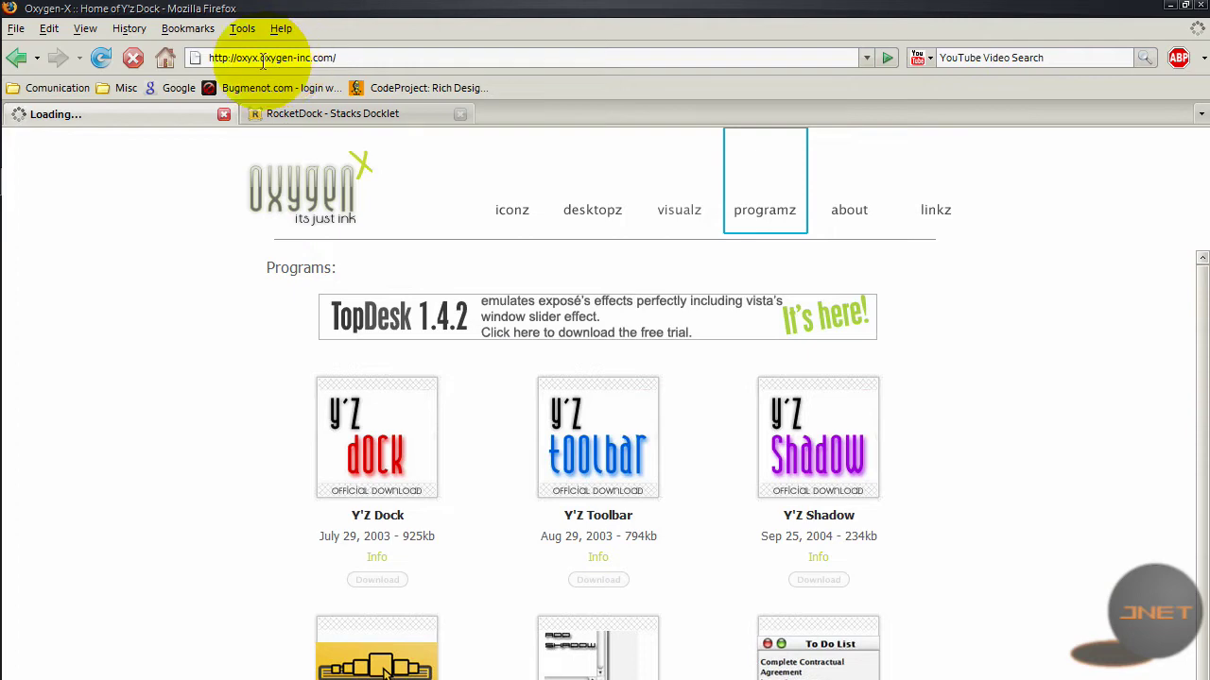
pyautogui.click(424, 232)
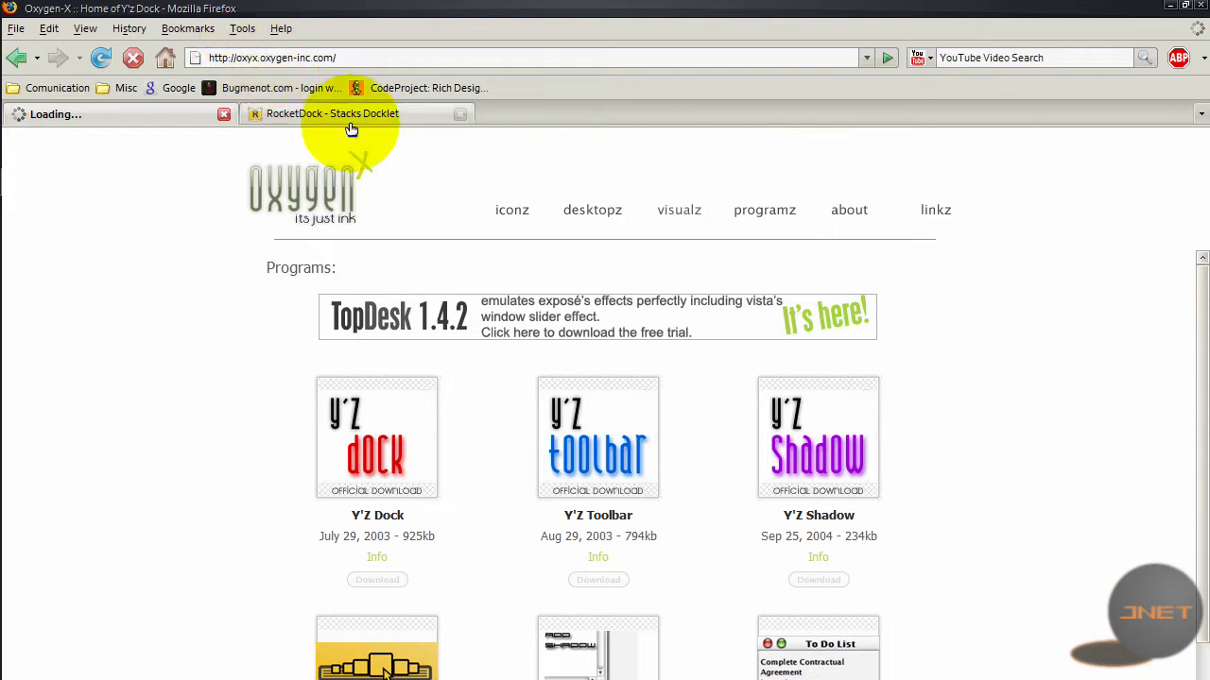
pyautogui.scroll(-2, 267, 437)
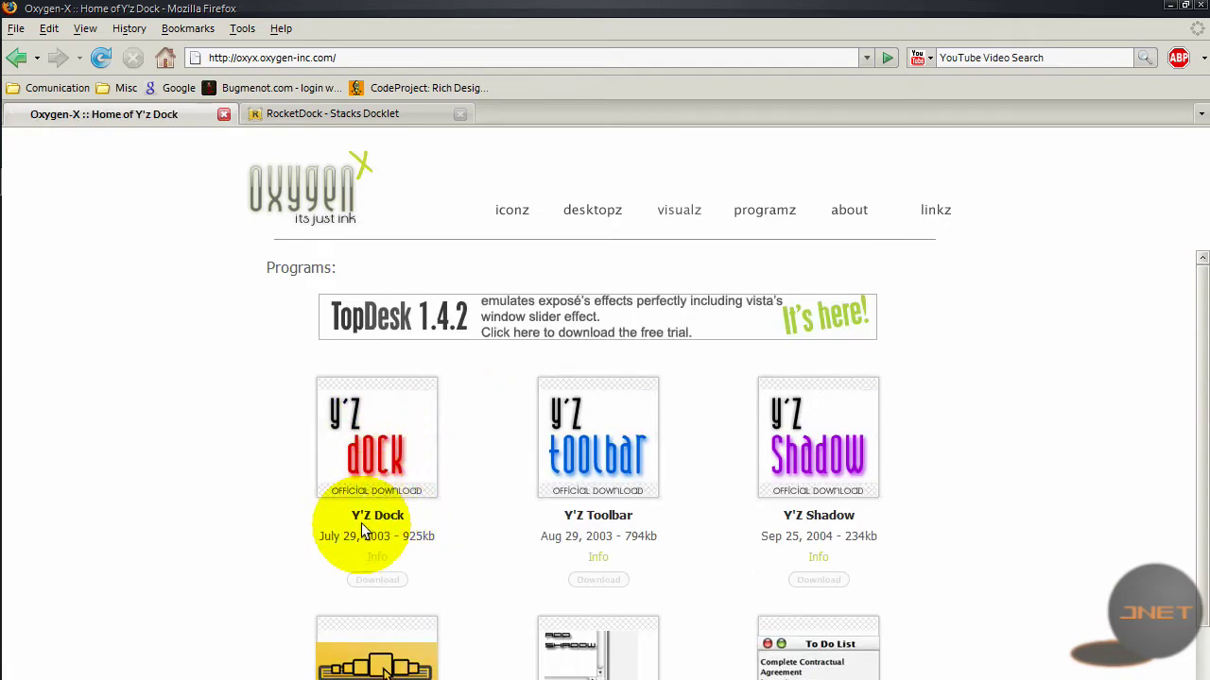
pyautogui.moveTo(350, 516); pyautogui.dragTo(395, 519)
pyautogui.click(377, 580)
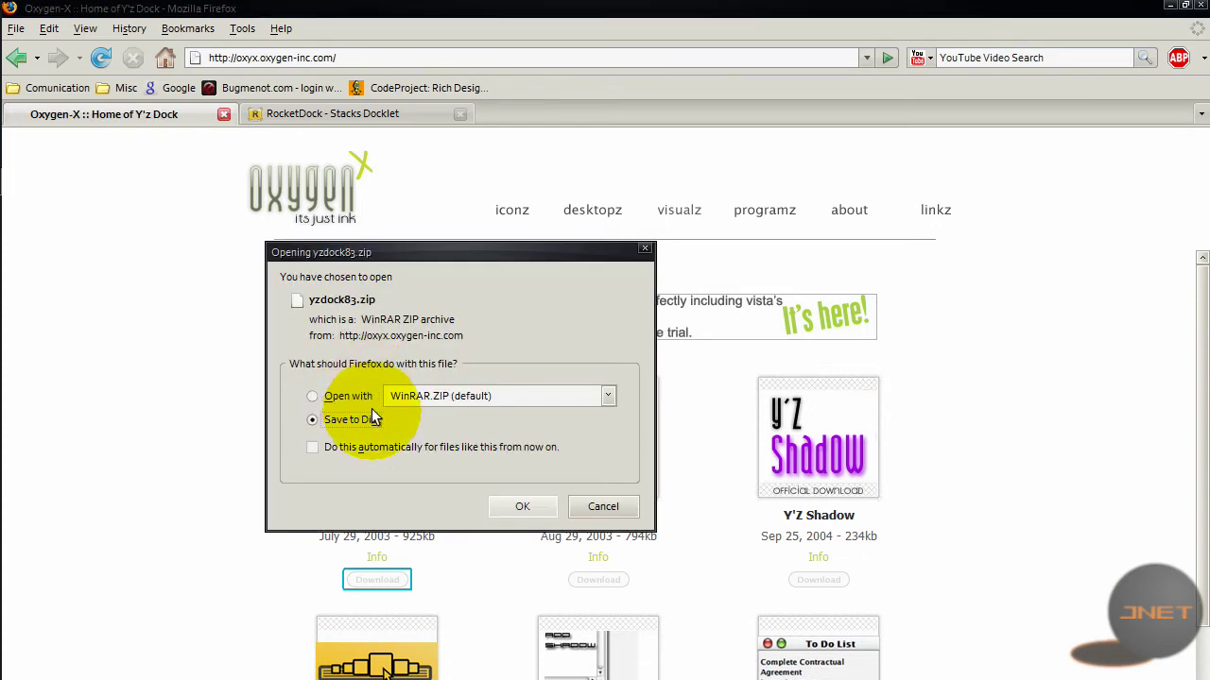
pyautogui.click(574, 501)
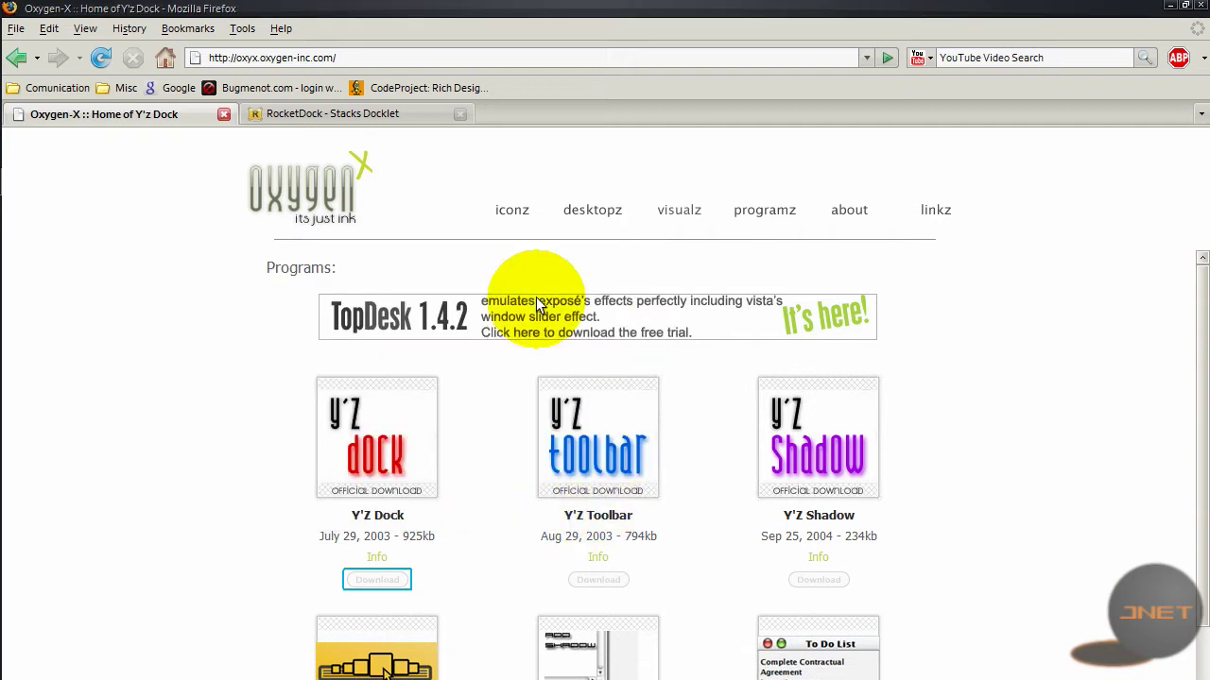
# Close the Oxygen-X tab, then close Firefox from the Stacks Docklet page to return to the desktop.
pyautogui.click(224, 114)
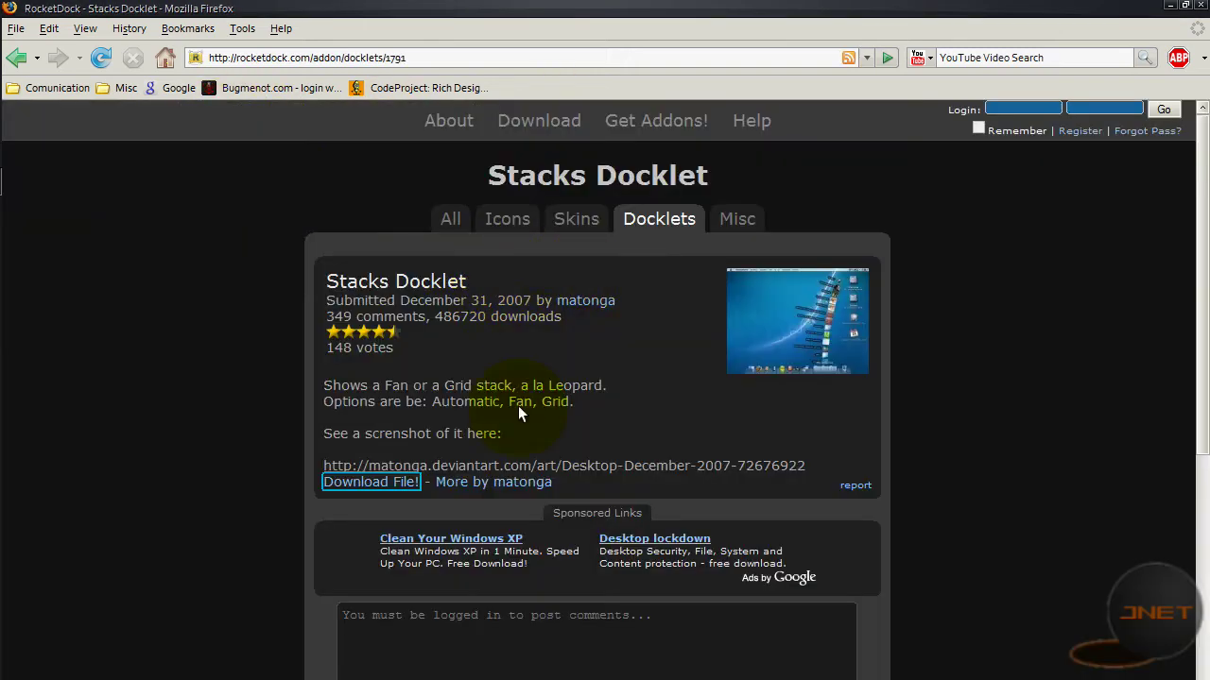
pyautogui.moveTo(501, 403); pyautogui.dragTo(553, 409)
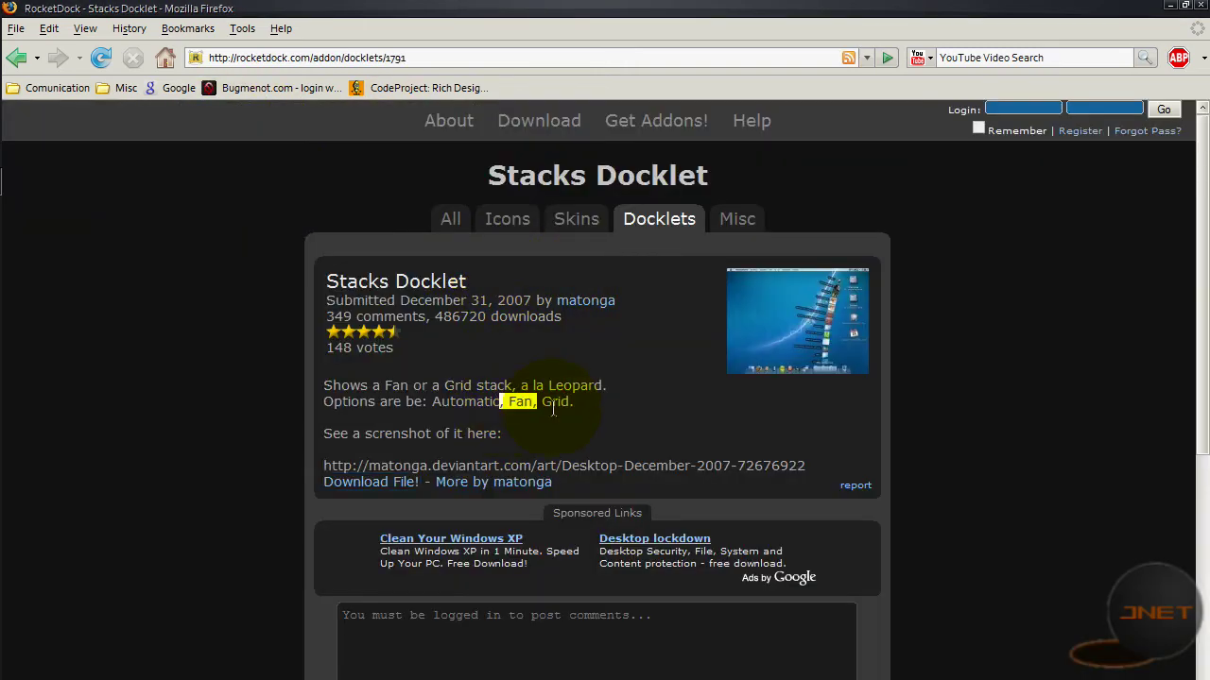
pyautogui.click(1202, 12)
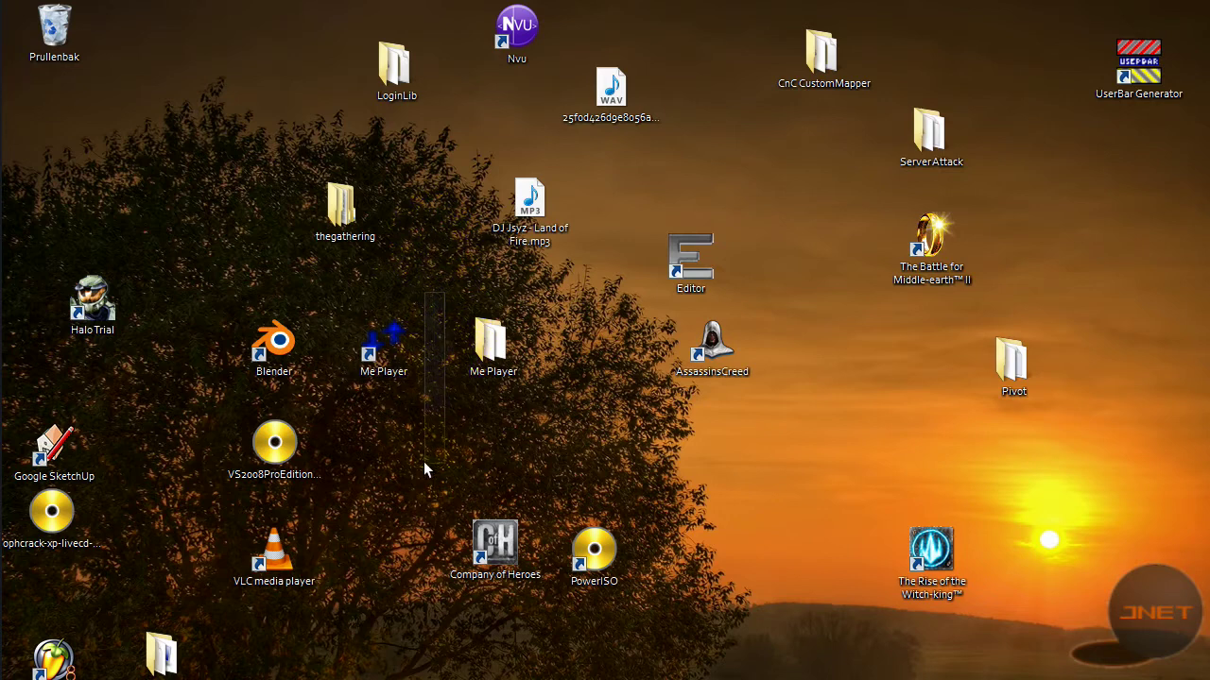
pyautogui.moveTo(426, 469); pyautogui.dragTo(794, 472)
pyautogui.moveTo(954, 479); pyautogui.dragTo(1008, 490)
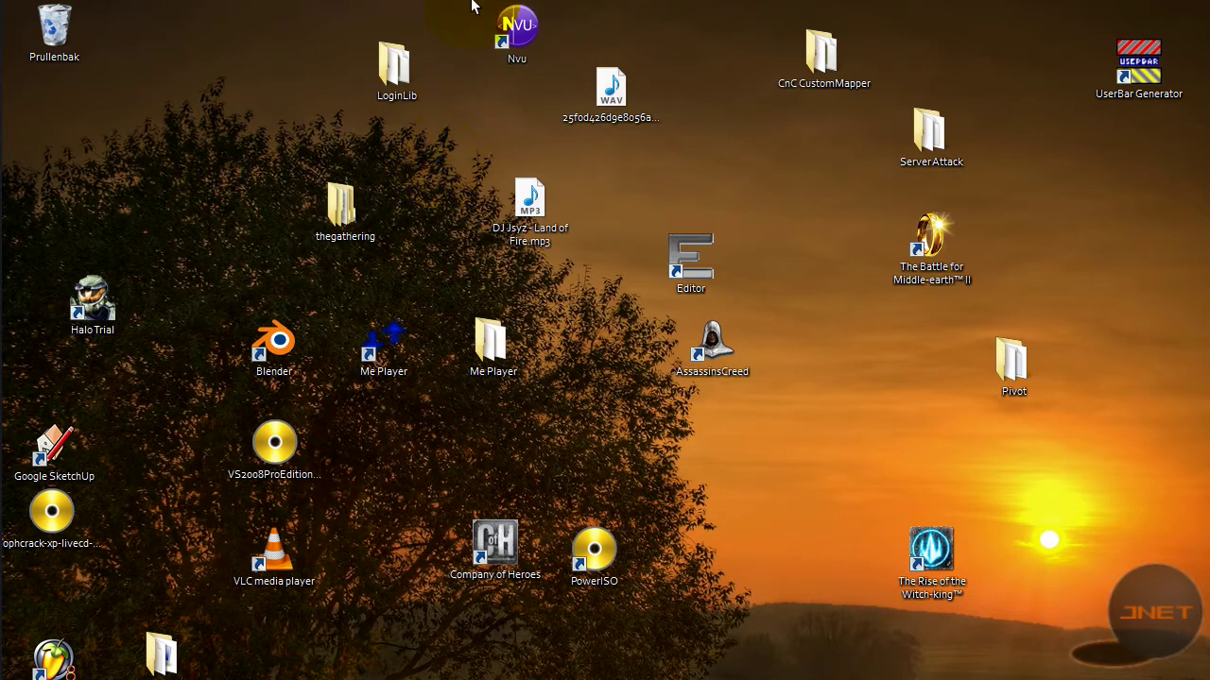
# Open the Computer window from the dock and move it higher on the desktop.
pyautogui.moveTo(473, 8)
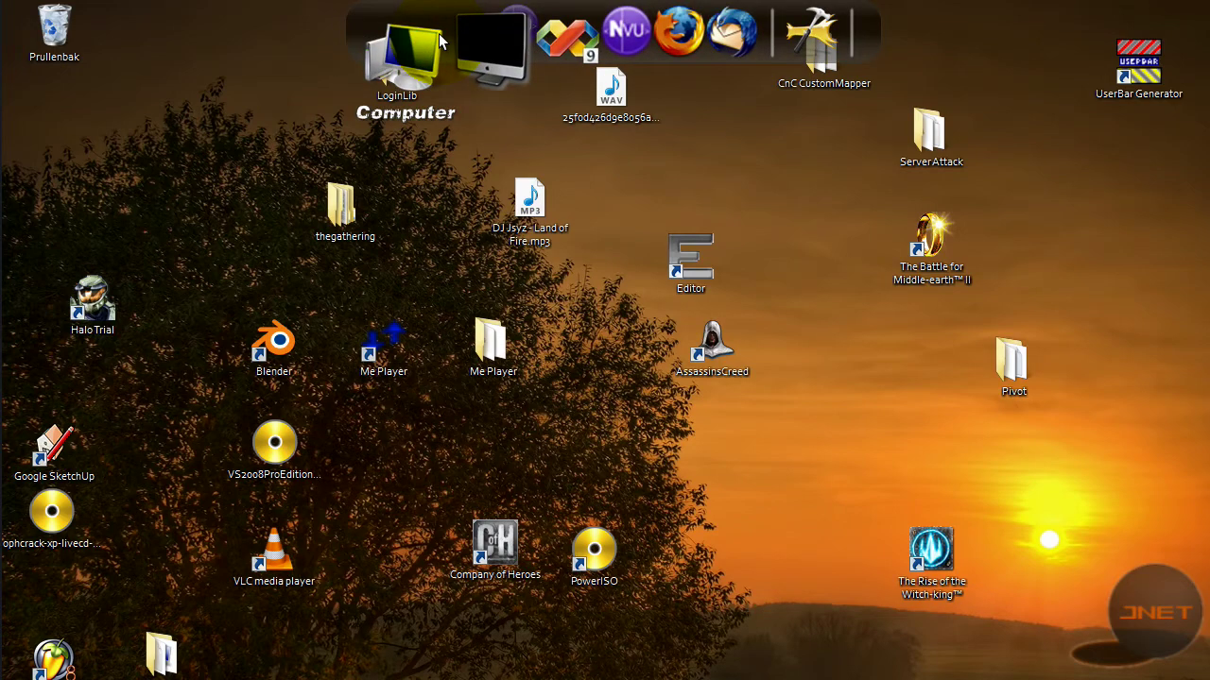
pyautogui.click(439, 41)
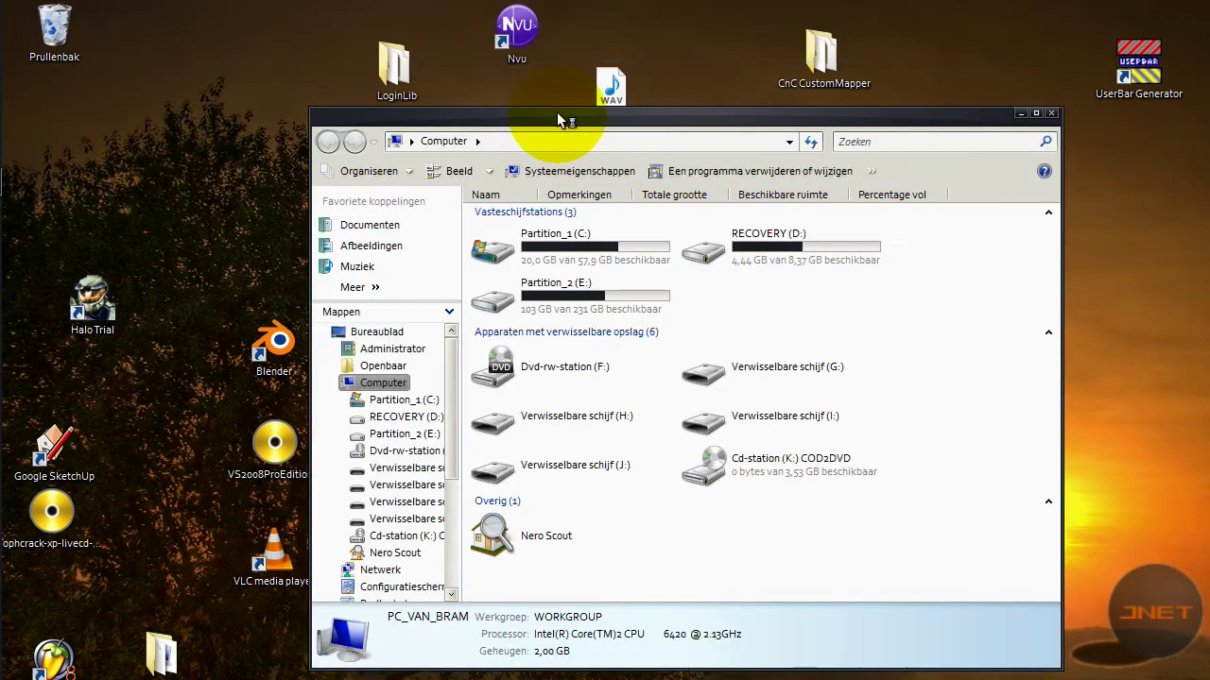
pyautogui.moveTo(563, 121); pyautogui.dragTo(515, 75)
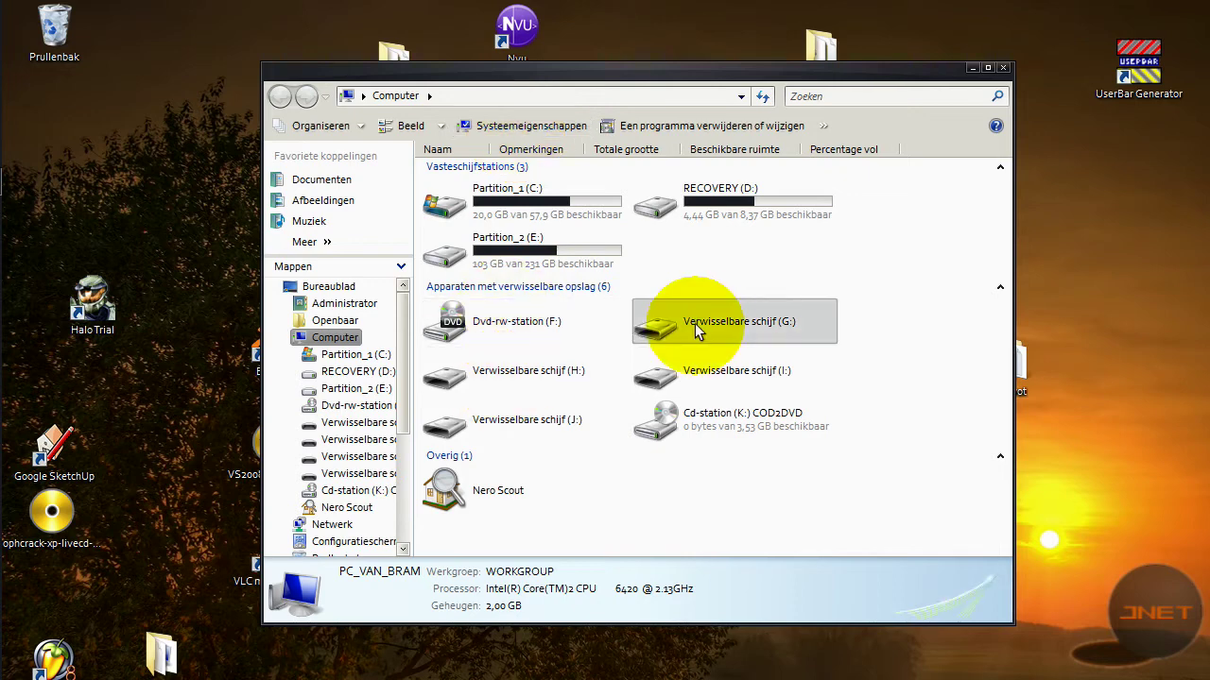
# Examine the removable drives in the Computer window alongside the dock's icons, and close the window.
pyautogui.click(483, 422)
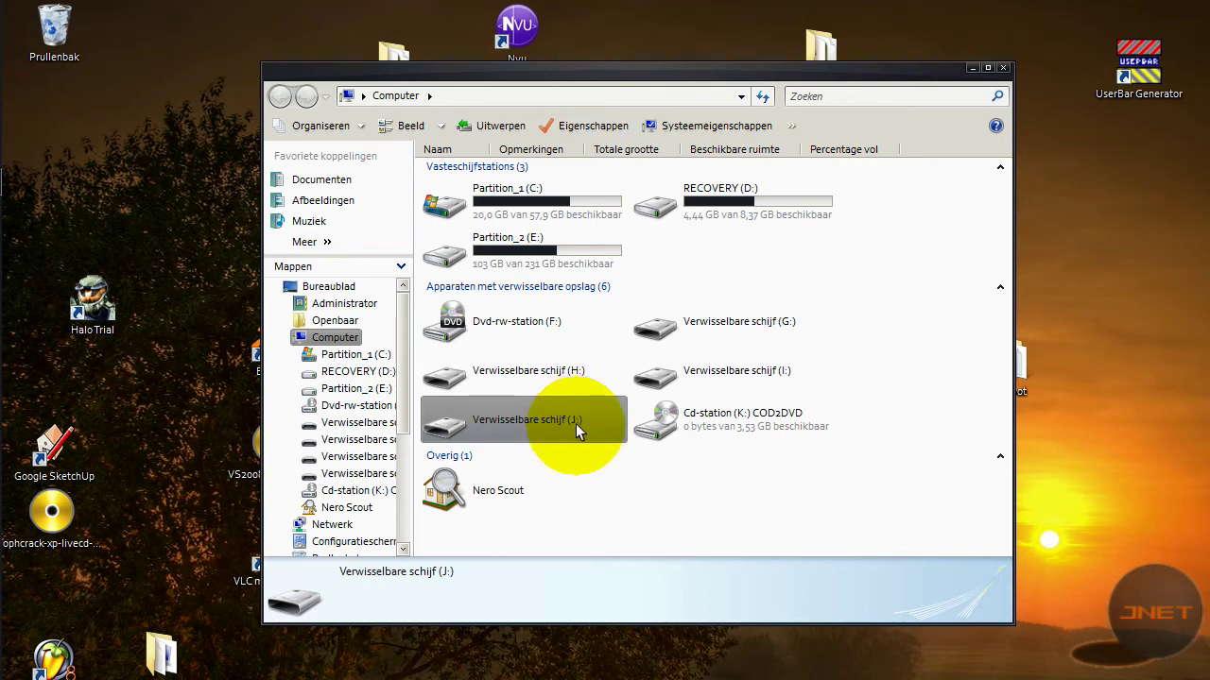
pyautogui.click(540, 419)
pyautogui.moveTo(537, 108); pyautogui.dragTo(565, 176)
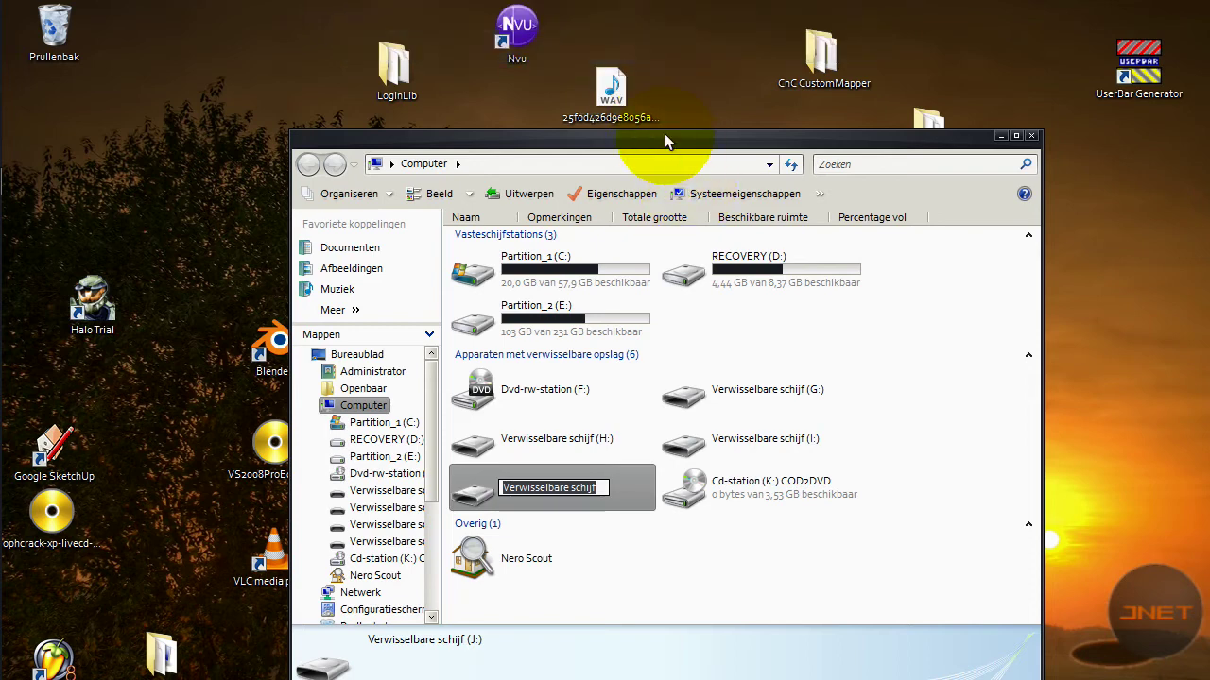
pyautogui.click(567, 370)
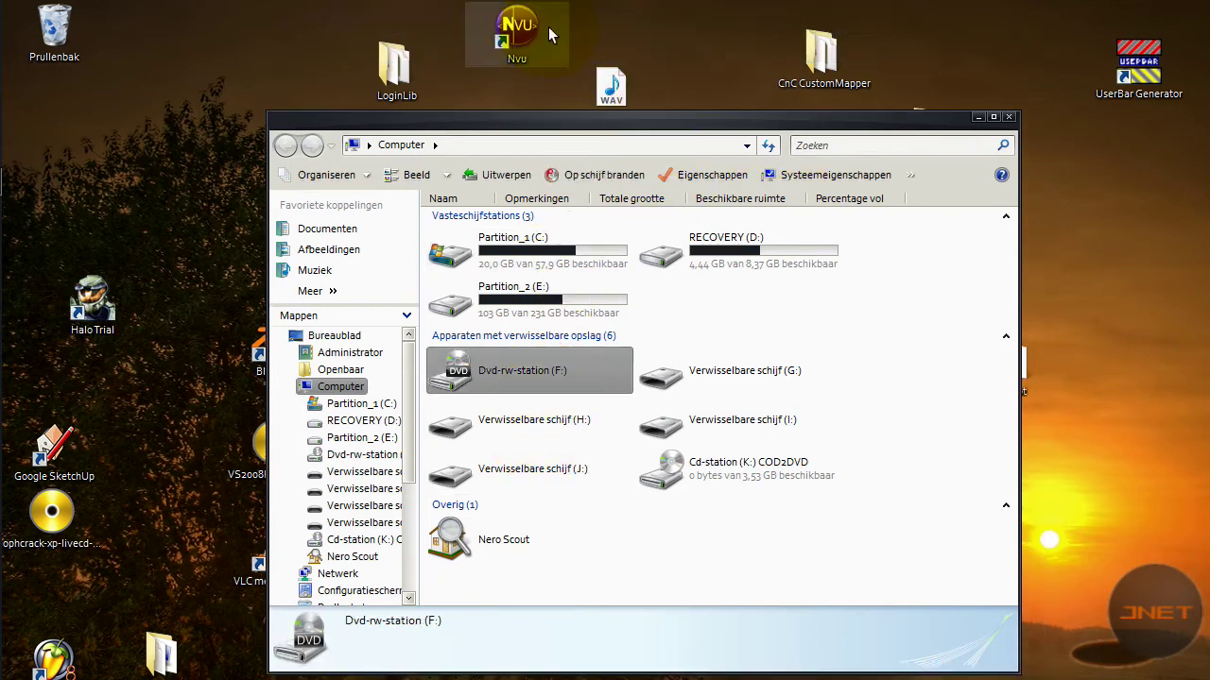
pyautogui.moveTo(549, 10)
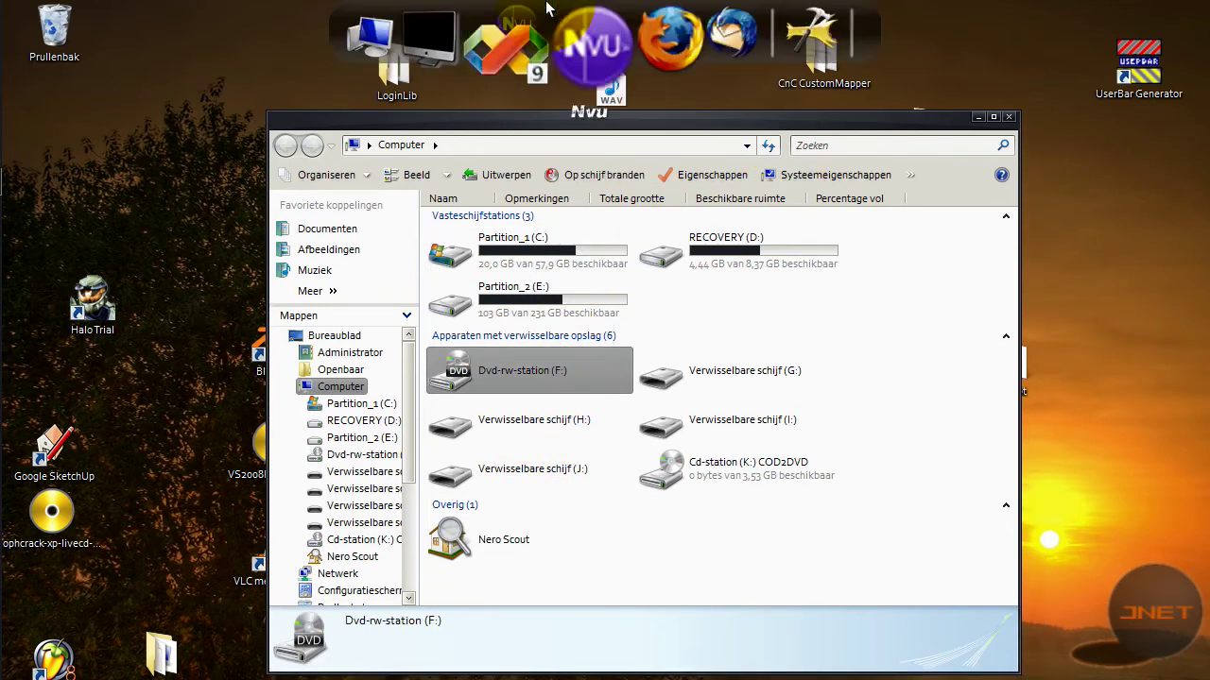
pyautogui.click(482, 482)
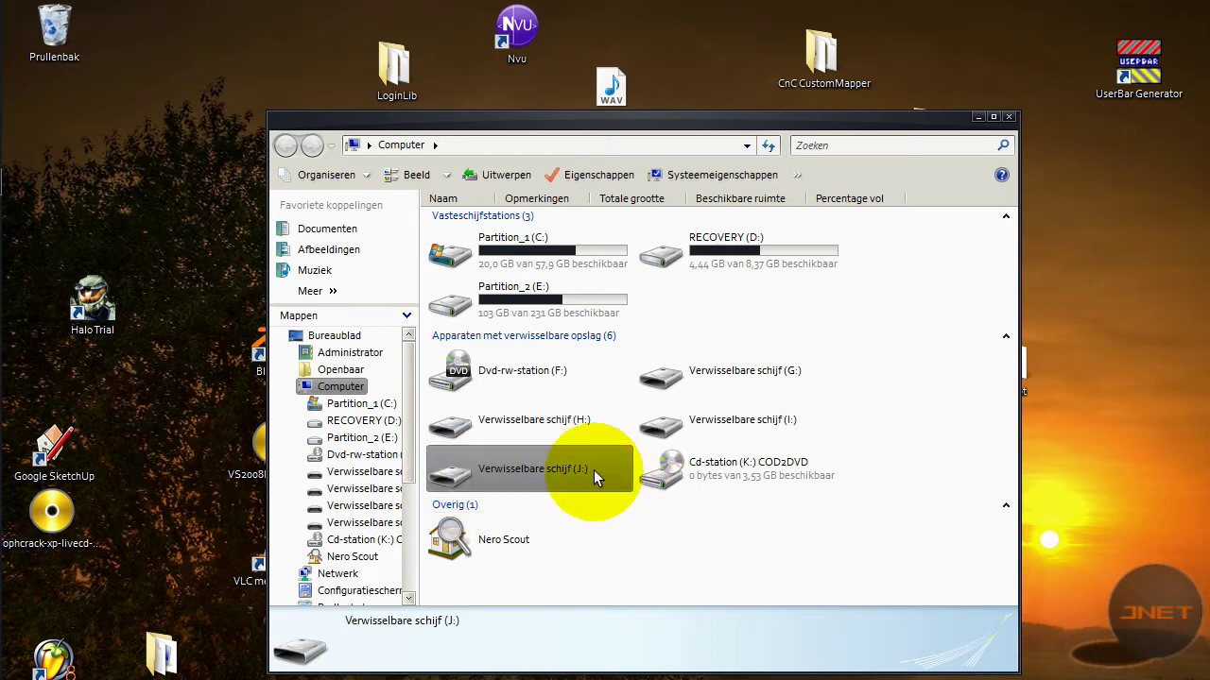
pyautogui.moveTo(559, 133); pyautogui.dragTo(584, 147)
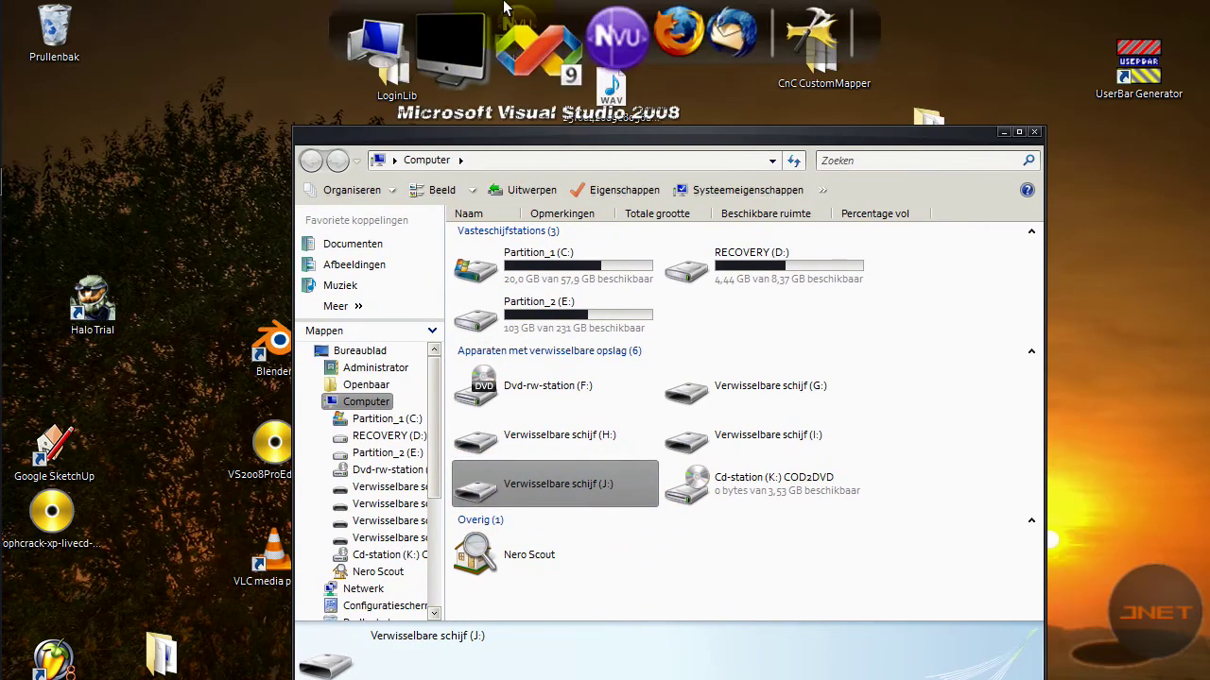
pyautogui.moveTo(473, 134); pyautogui.dragTo(448, 118)
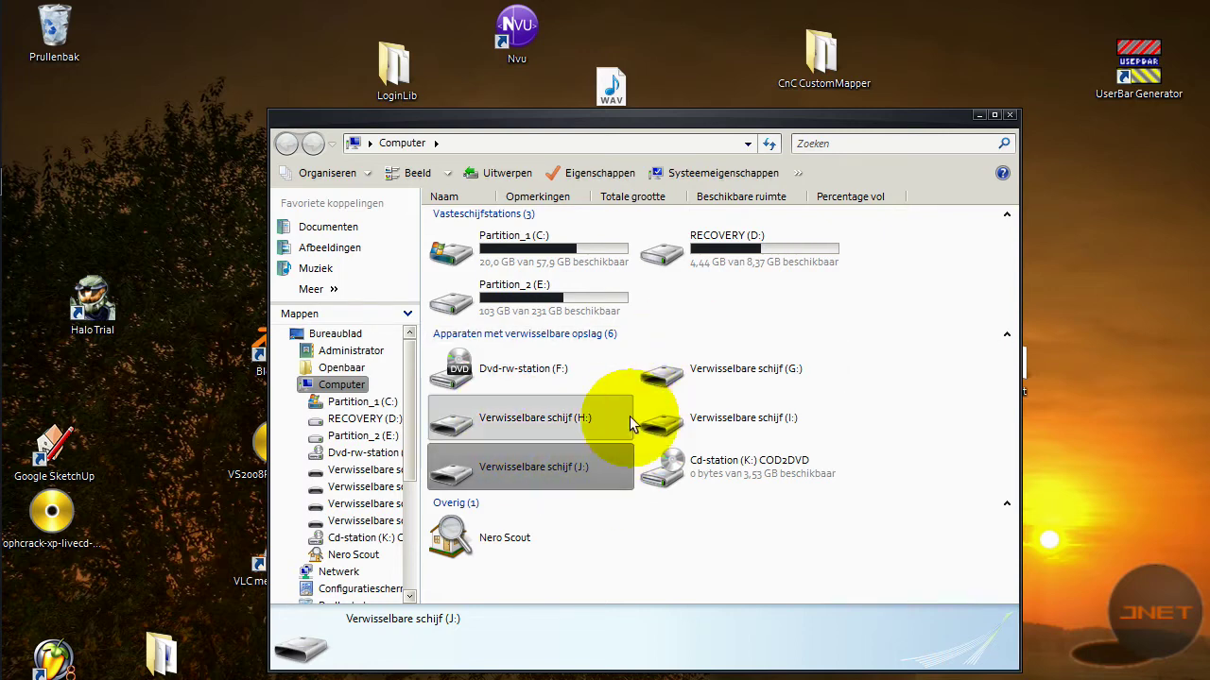
pyautogui.click(517, 376)
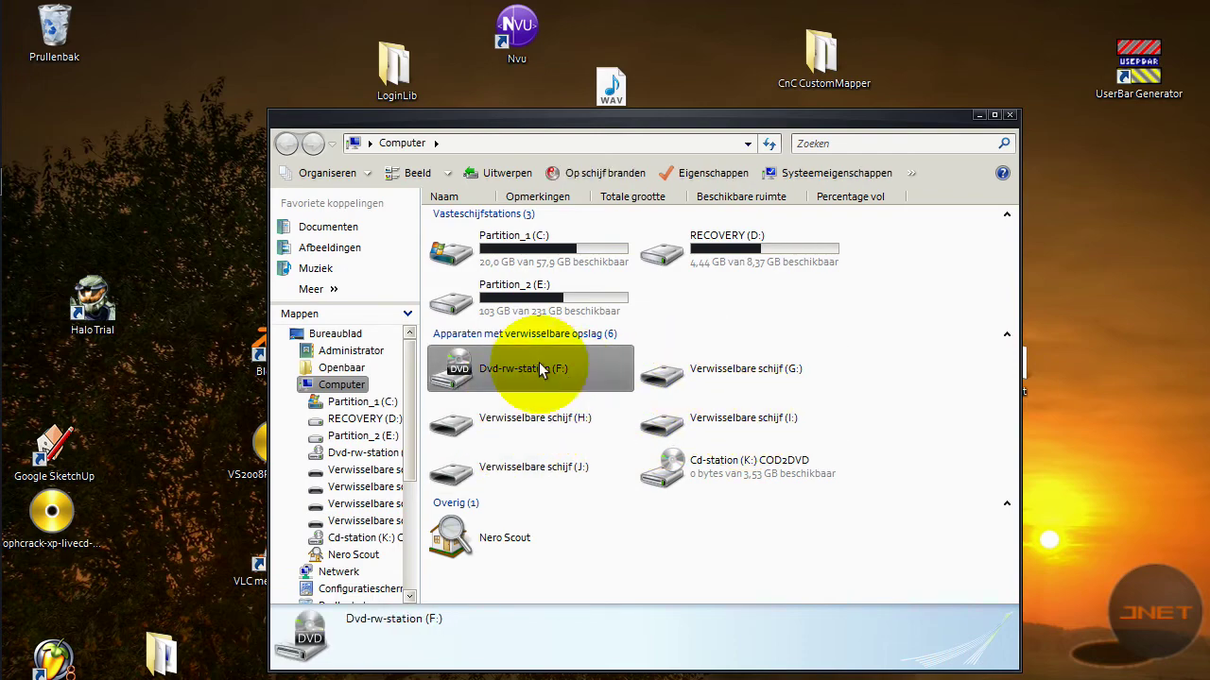
pyautogui.click(691, 370)
pyautogui.click(1006, 114)
# Open the Dock Settings from the dock at the Position page and move the dialog fully into view.
pyautogui.moveTo(606, 24)
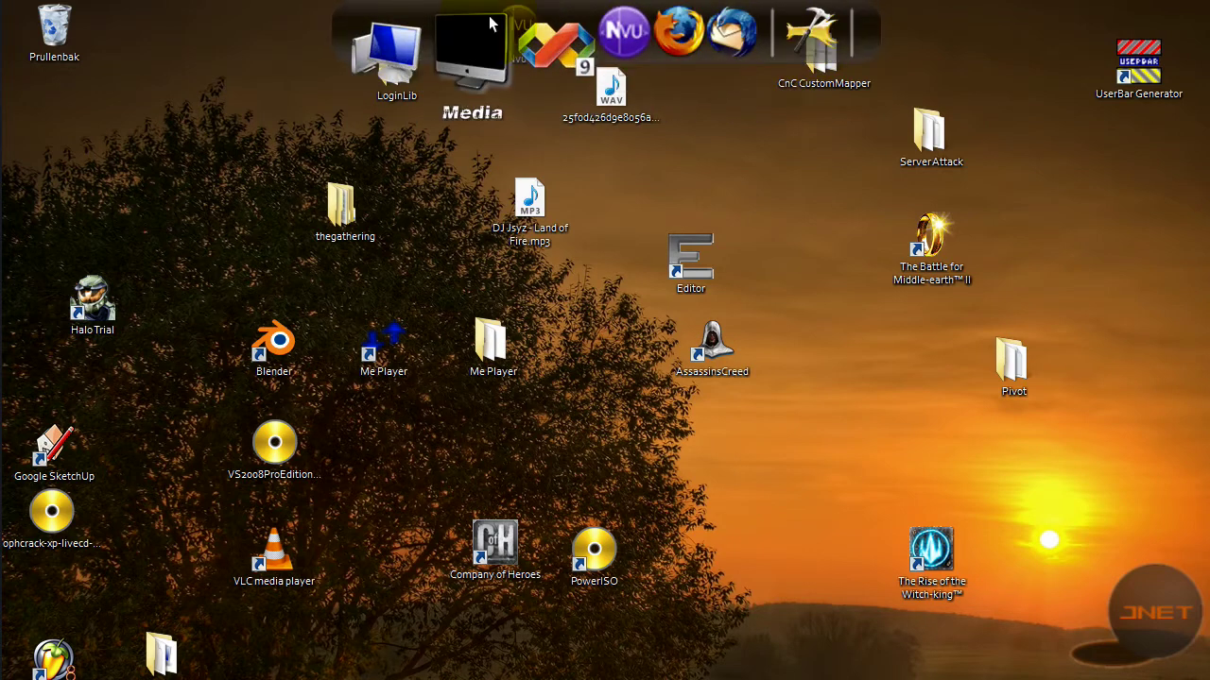
pyautogui.click(767, 33)
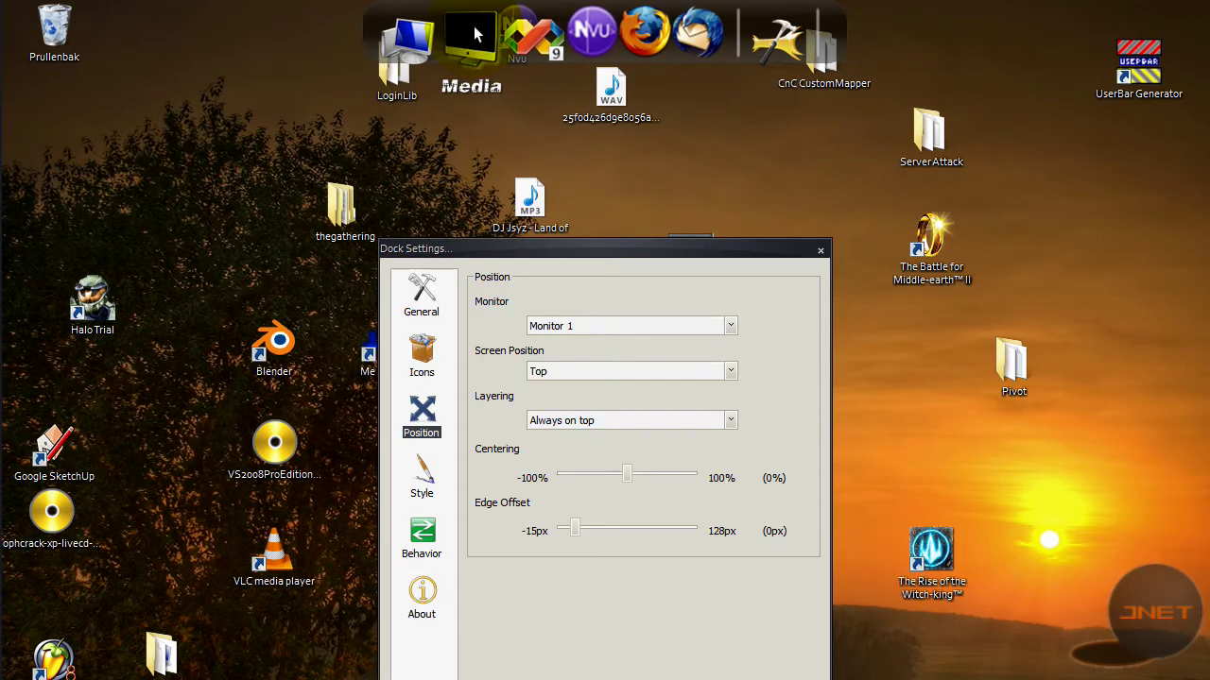
pyautogui.moveTo(531, 253); pyautogui.dragTo(504, 157)
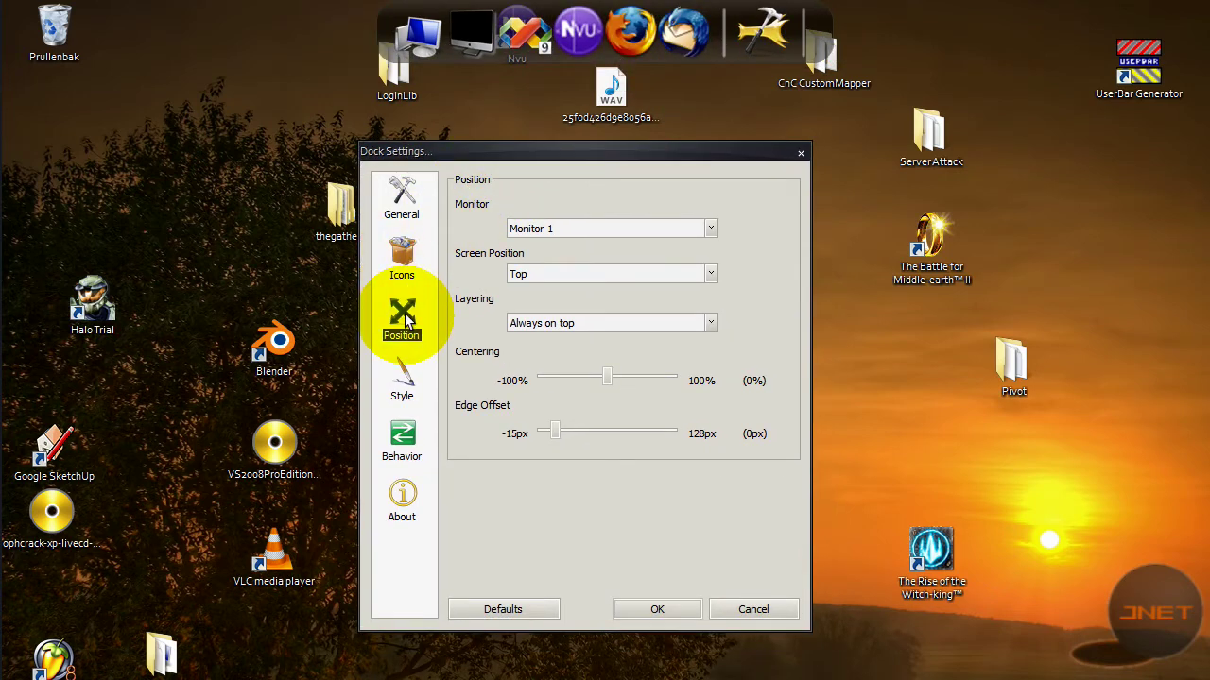
# Try the dock on Monitor 2 and Monitor *, and set it back to Monitor 1.
pyautogui.click(567, 228)
pyautogui.click(560, 267)
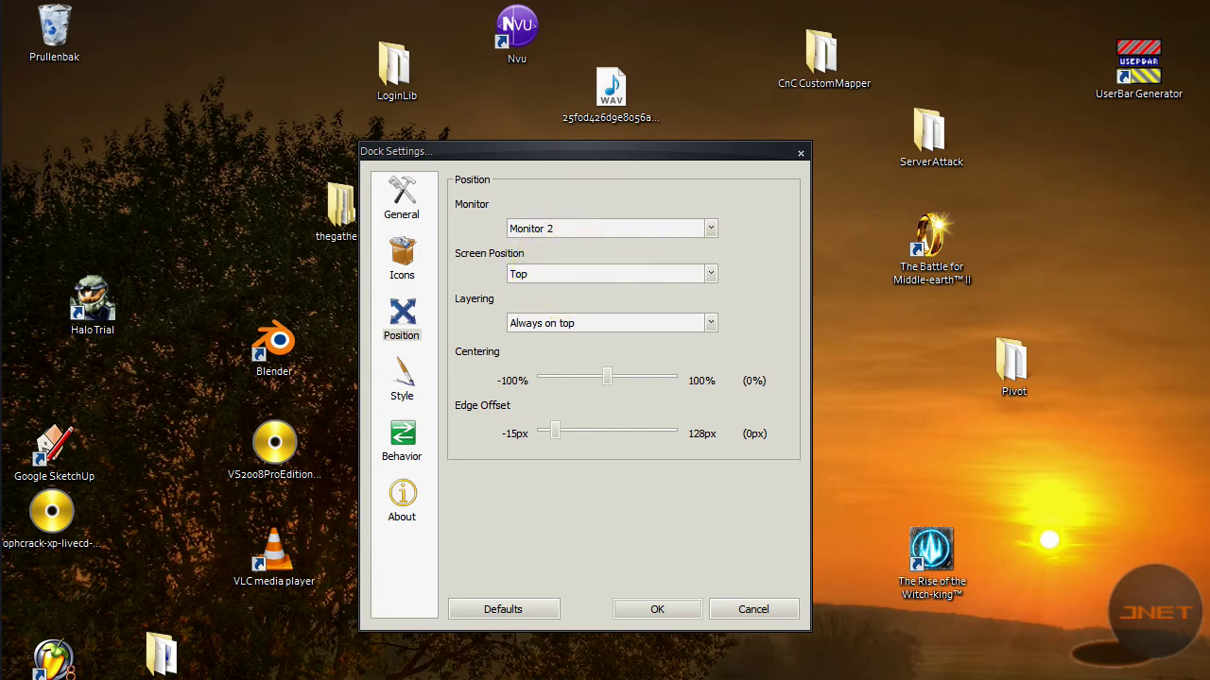
pyautogui.click(609, 229)
pyautogui.click(575, 255)
pyautogui.click(548, 228)
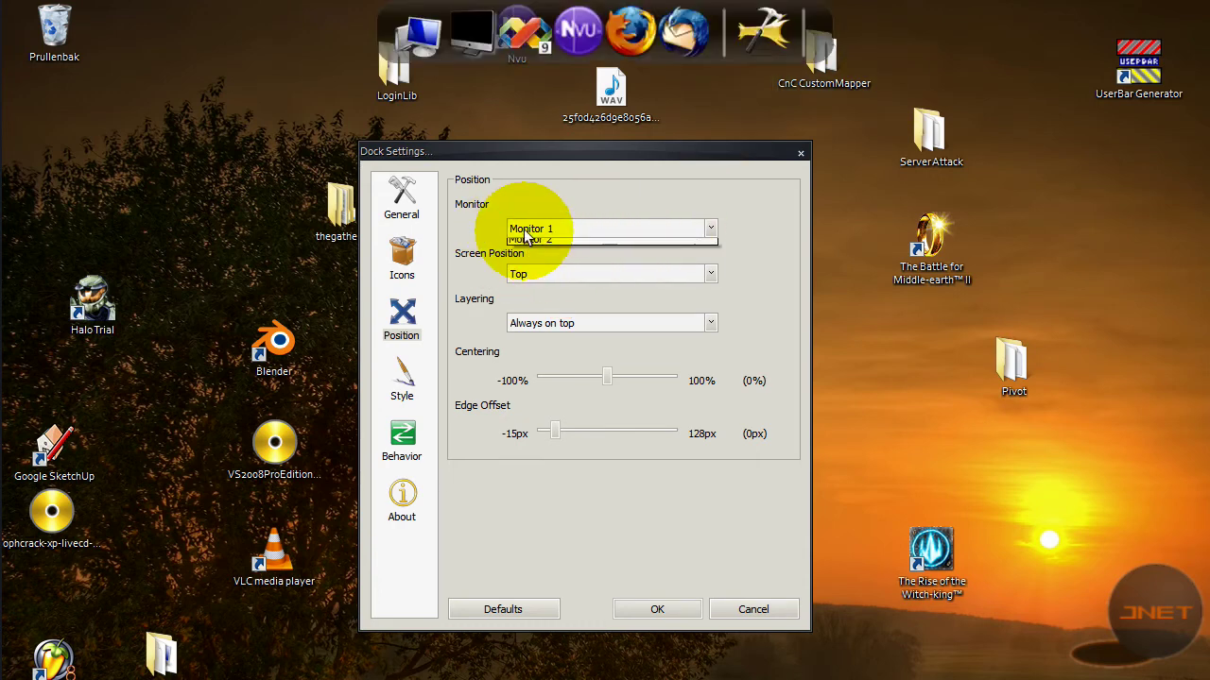
pyautogui.click(538, 245)
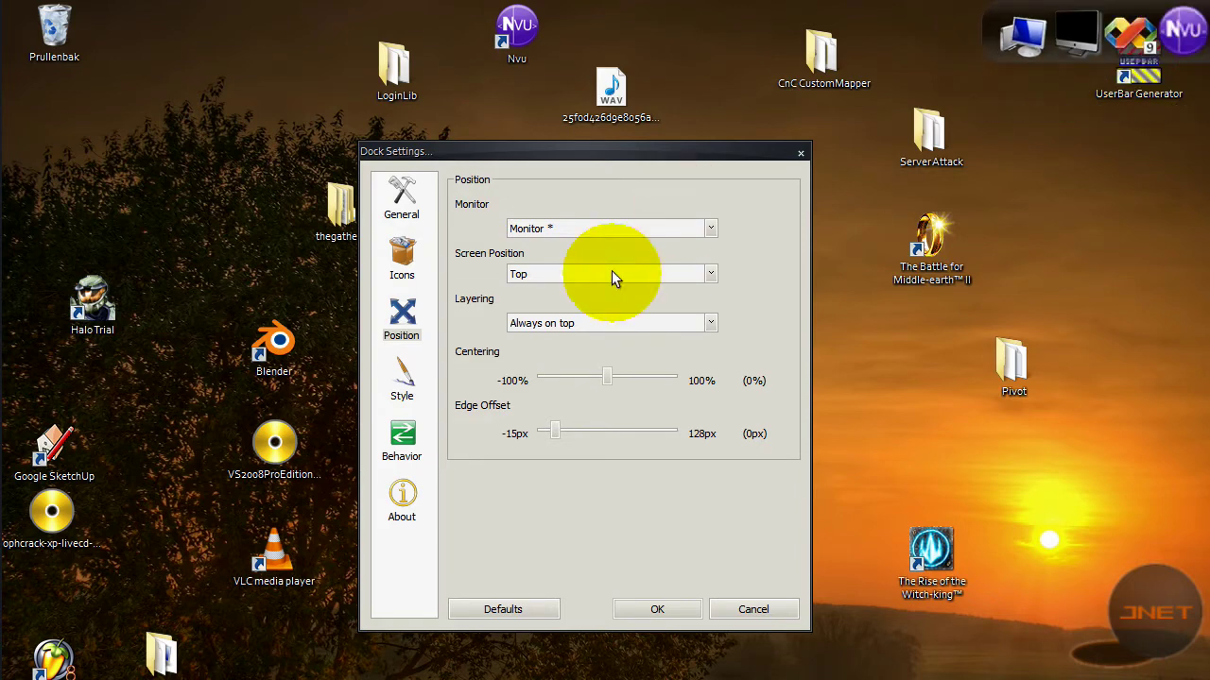
pyautogui.click(586, 228)
pyautogui.click(555, 259)
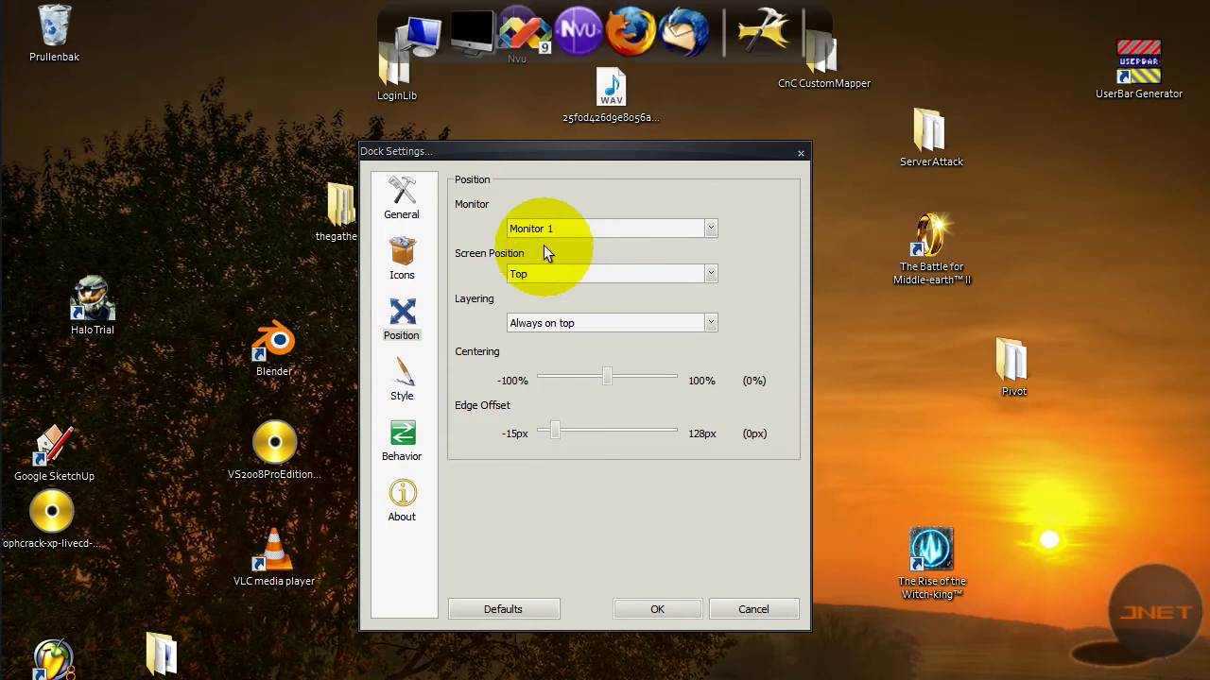
# Try the Bottom, Left and Right screen positions for the dock, and set it back to Top.
pyautogui.click(539, 274)
pyautogui.click(531, 289)
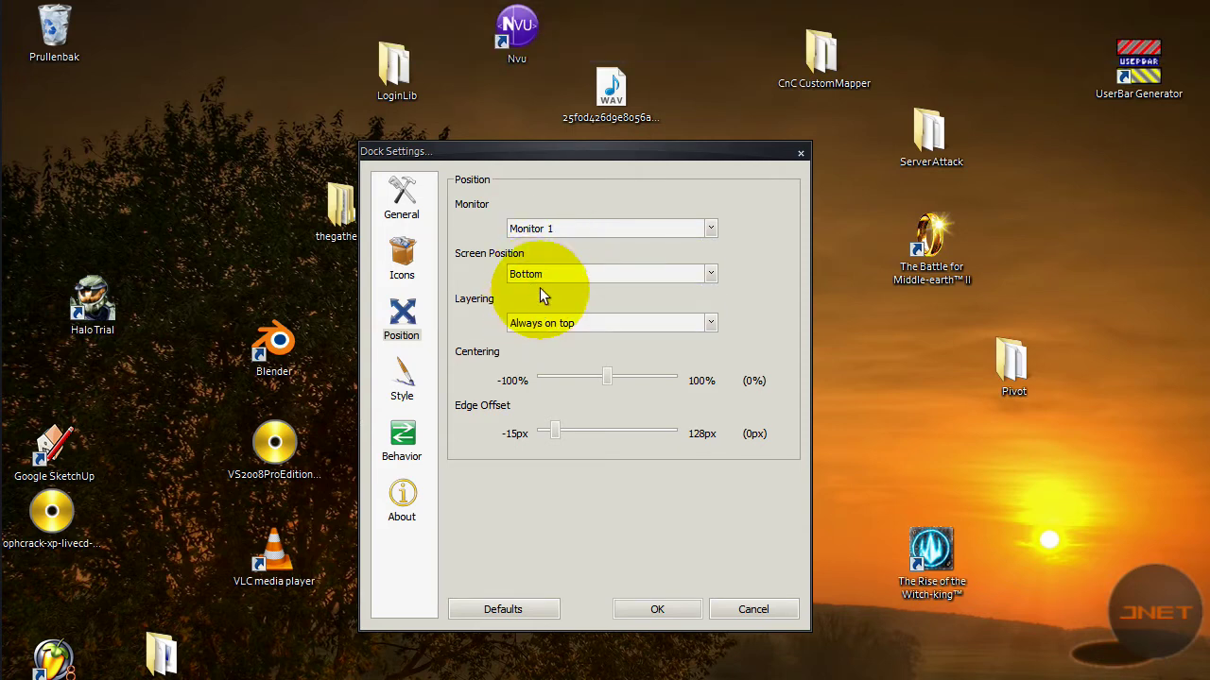
pyautogui.click(541, 274)
pyautogui.click(540, 315)
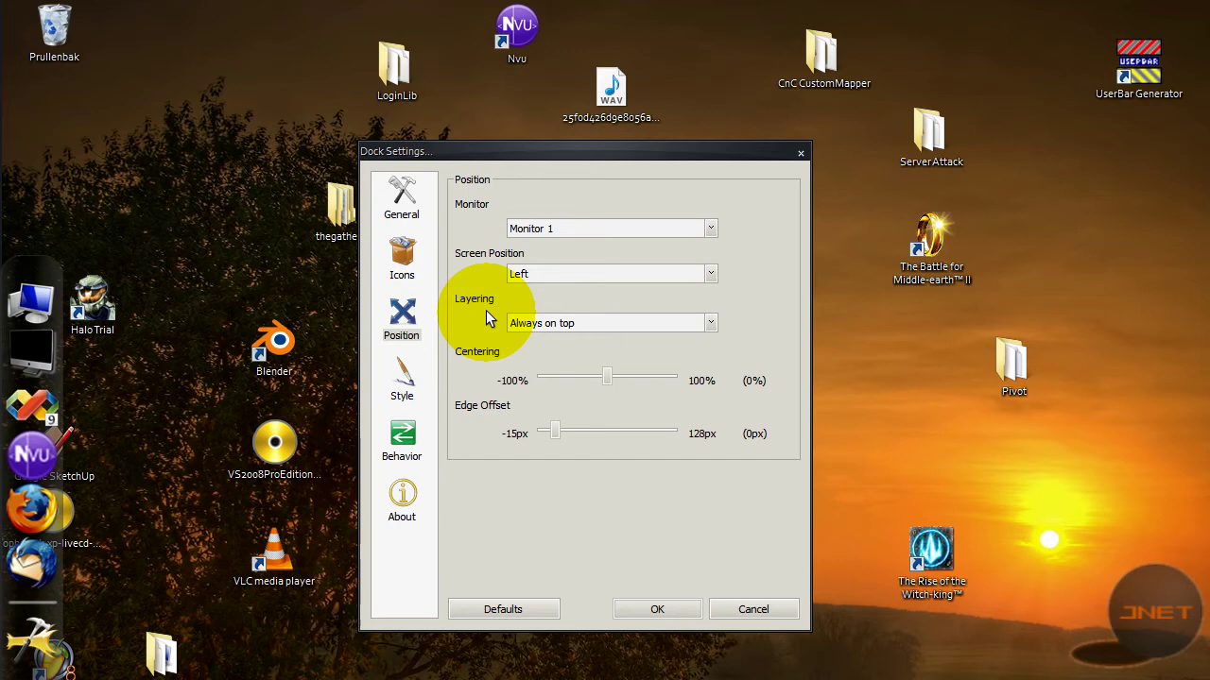
pyautogui.click(564, 323)
pyautogui.click(561, 273)
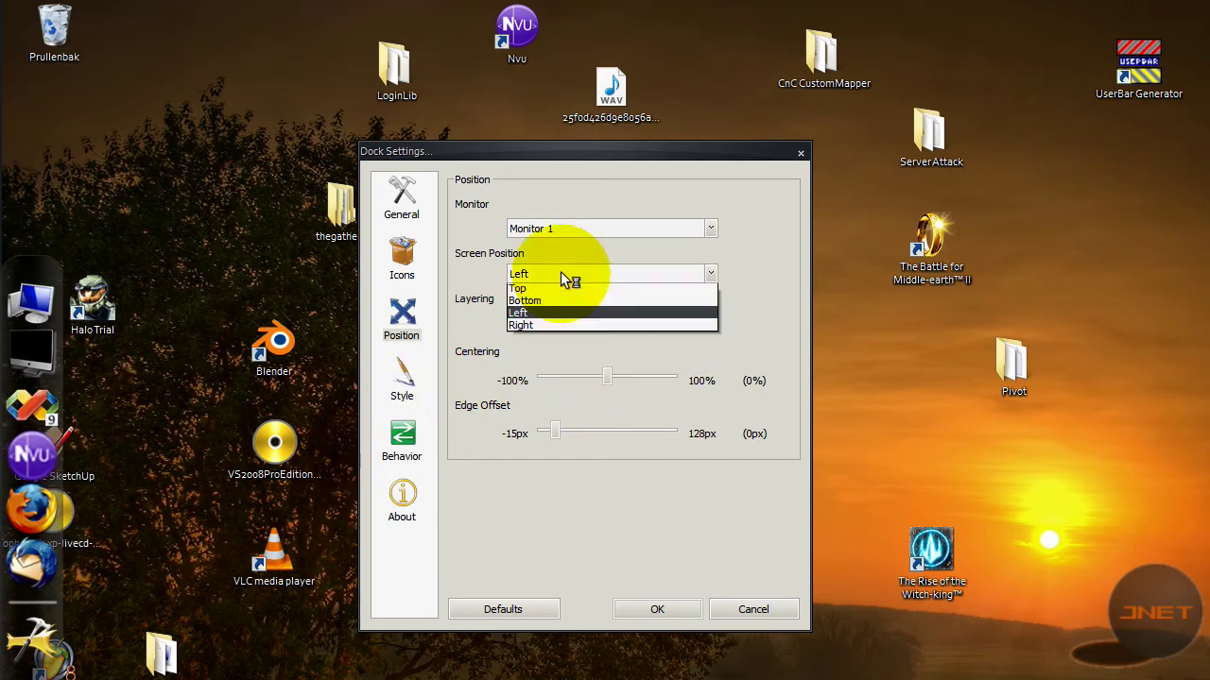
pyautogui.click(547, 325)
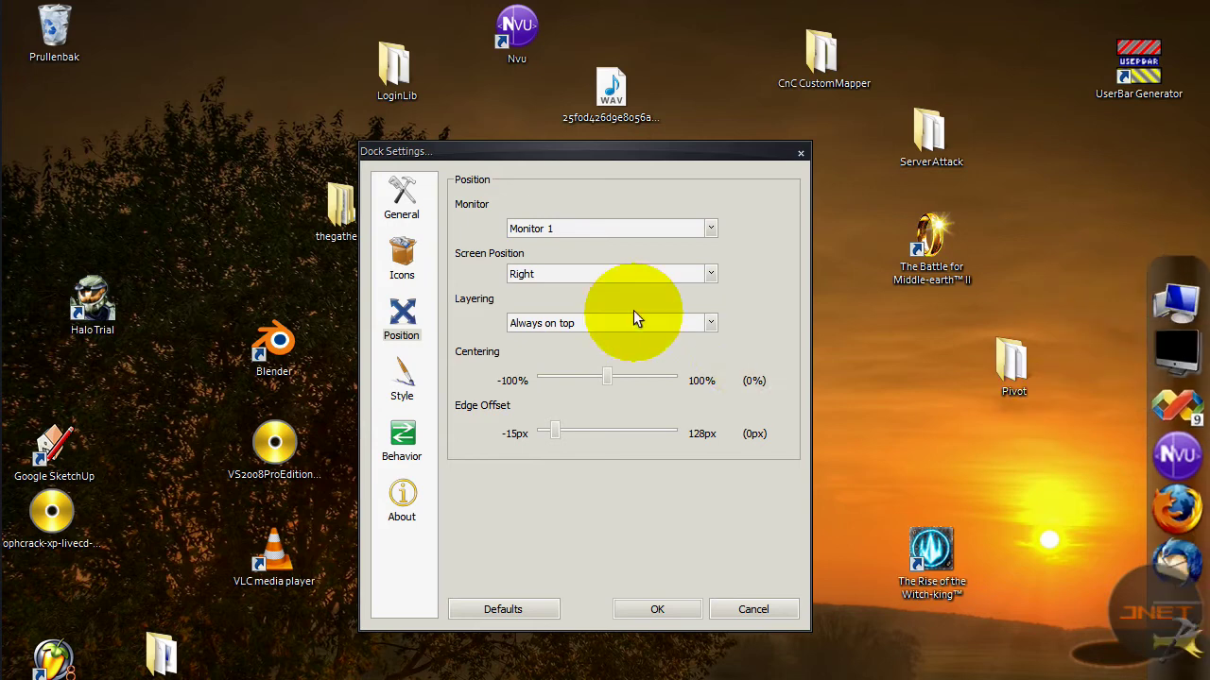
pyautogui.click(553, 275)
pyautogui.click(544, 288)
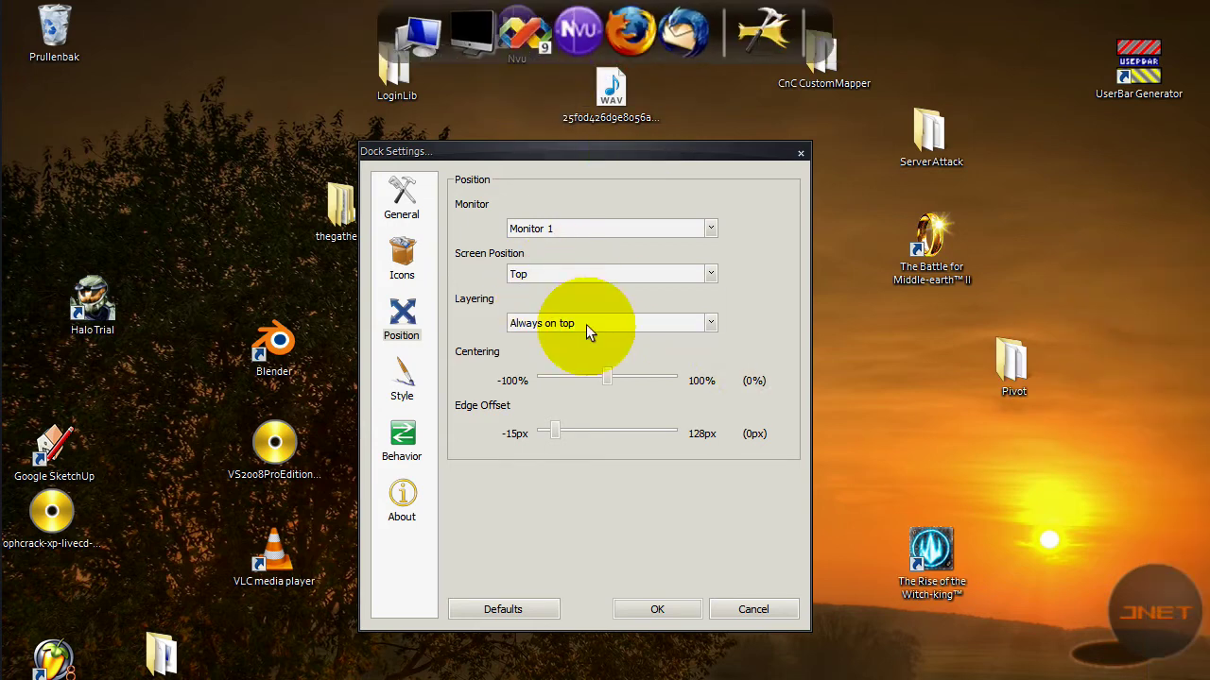
# Try out the Normal and Always on bottom layering options for the dock.
pyautogui.click(571, 323)
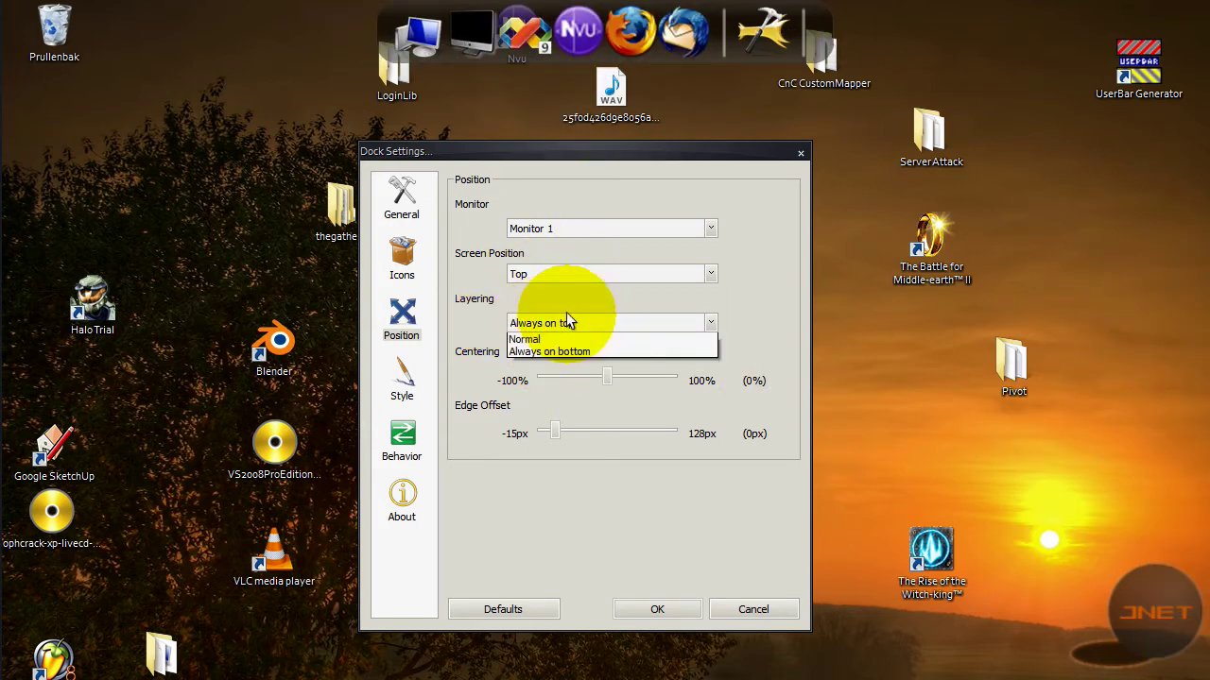
pyautogui.click(578, 353)
pyautogui.click(567, 323)
pyautogui.click(546, 363)
# Try the Right screen position for the dock again, and set it back to Top.
pyautogui.click(588, 274)
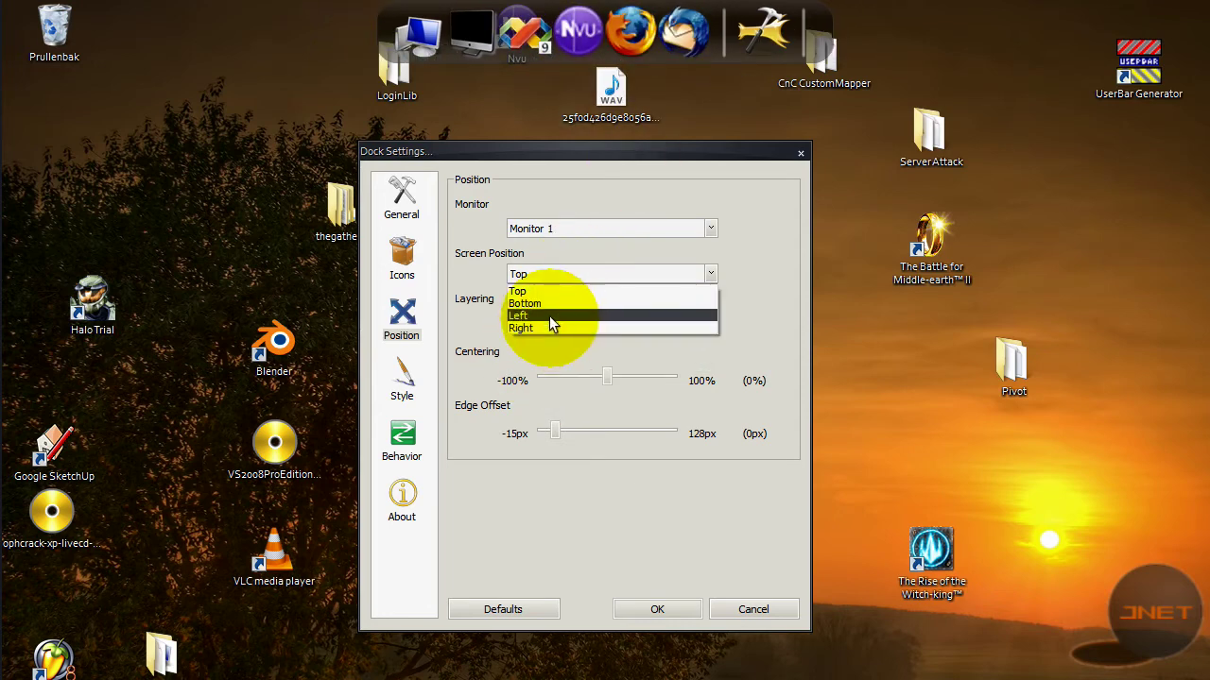
pyautogui.click(535, 327)
pyautogui.click(539, 322)
pyautogui.click(558, 342)
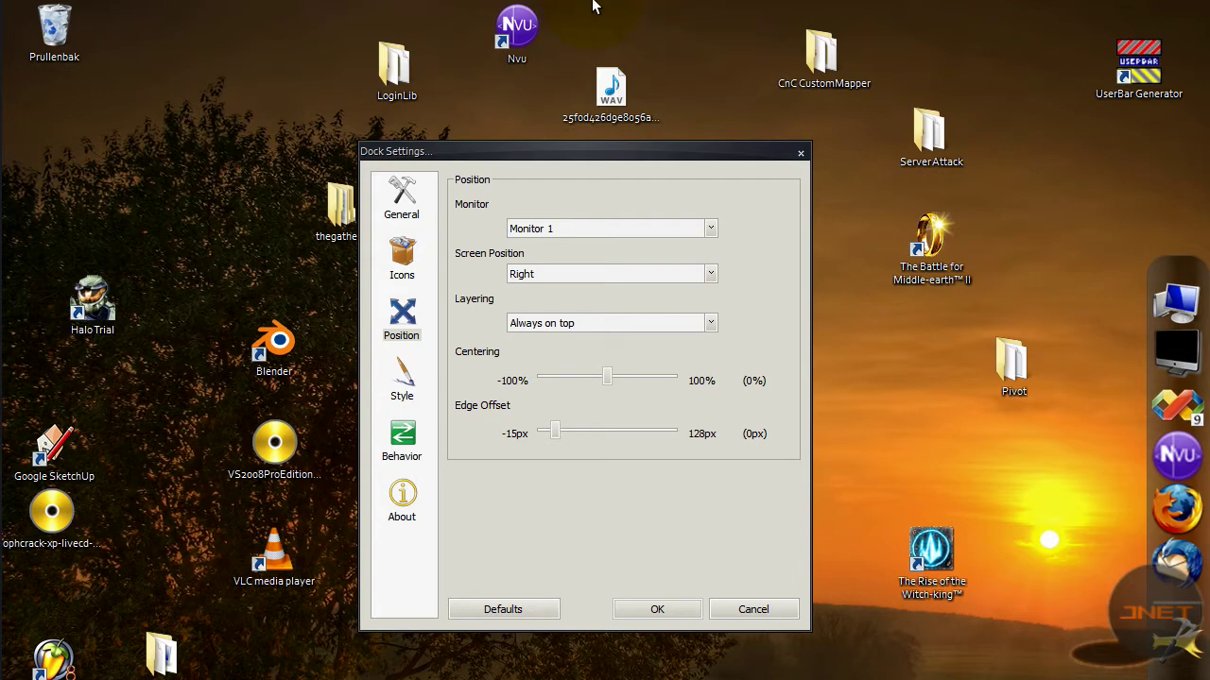
pyautogui.click(605, 278)
pyautogui.click(547, 289)
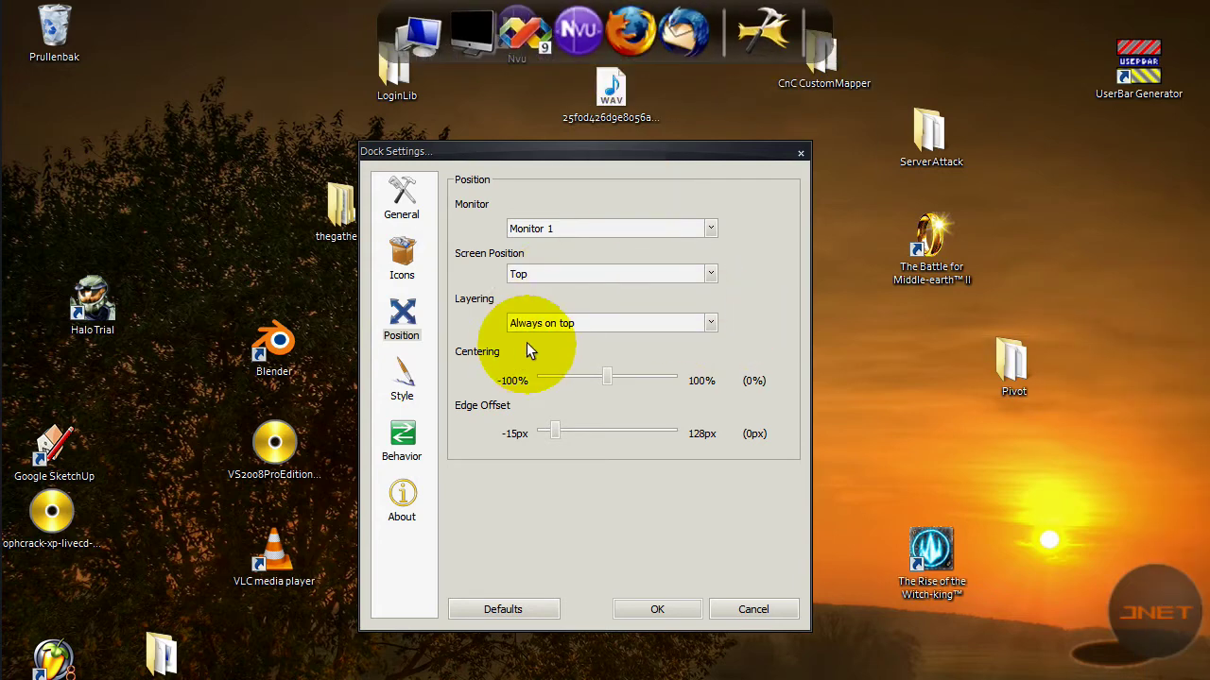
# Open the Style page of the dock settings and look through the available themes.
pyautogui.click(401, 383)
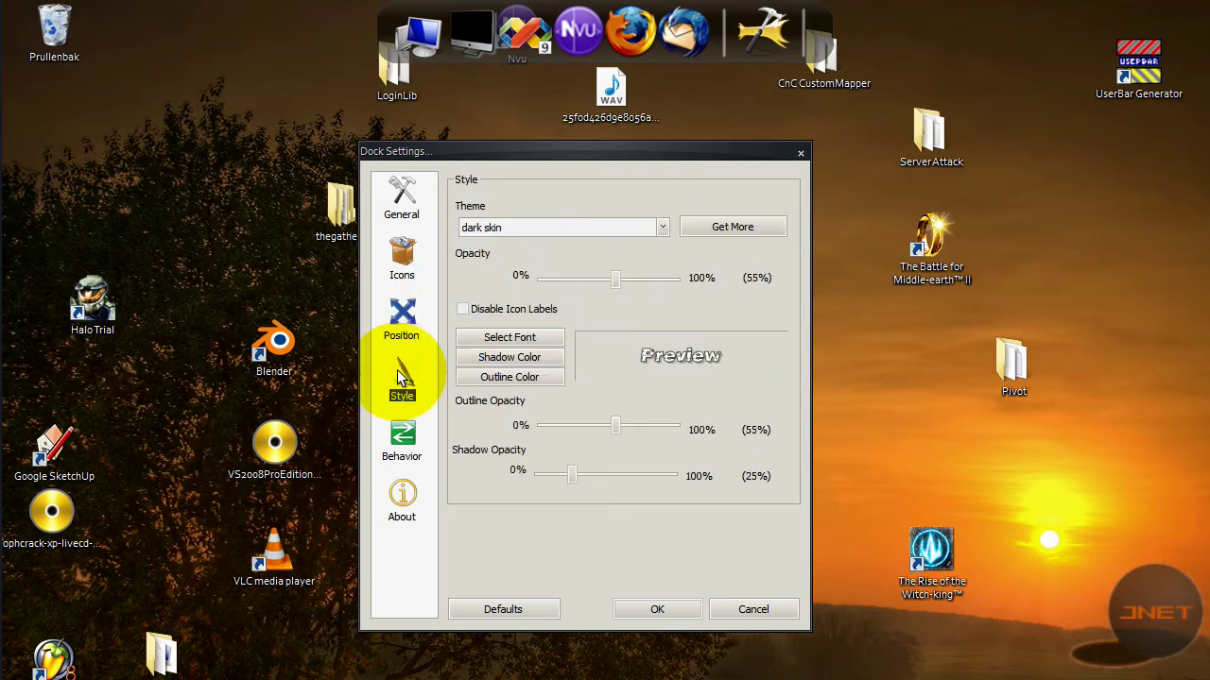
pyautogui.click(553, 227)
pyautogui.click(544, 212)
pyautogui.click(498, 227)
pyautogui.click(489, 186)
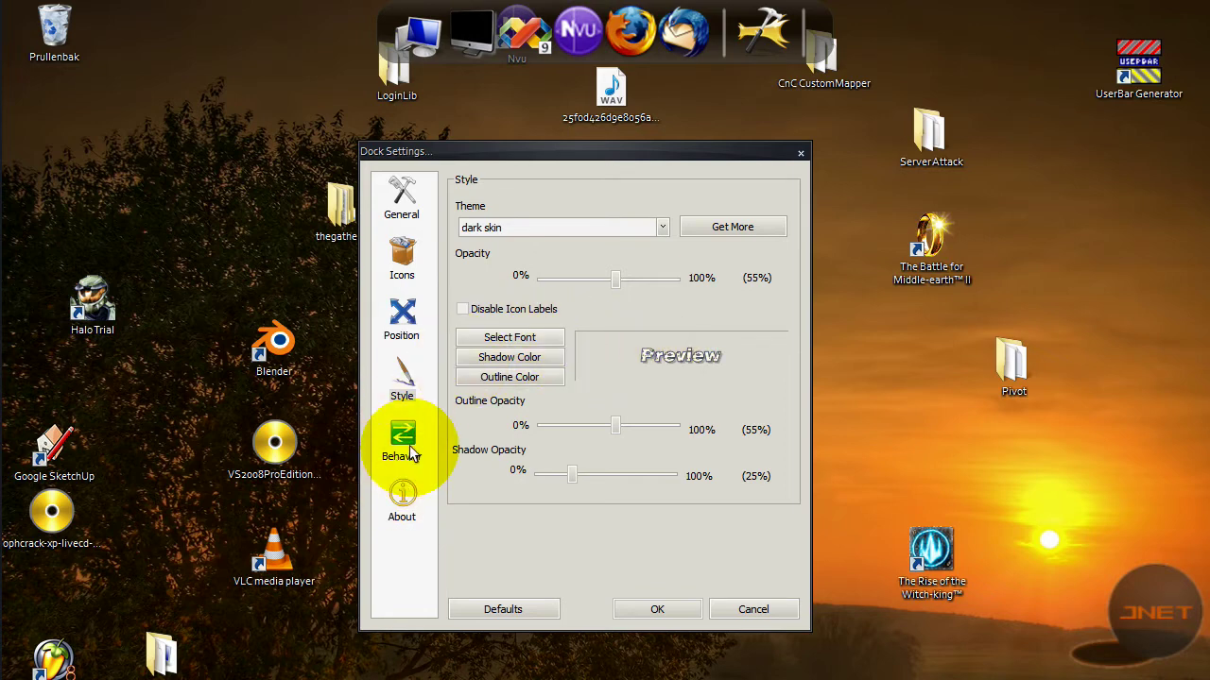
# Inspect the label font, shadow color and outline color choices, cancelling each without changing anything.
pyautogui.click(488, 336)
pyautogui.moveTo(486, 298); pyautogui.dragTo(375, 299)
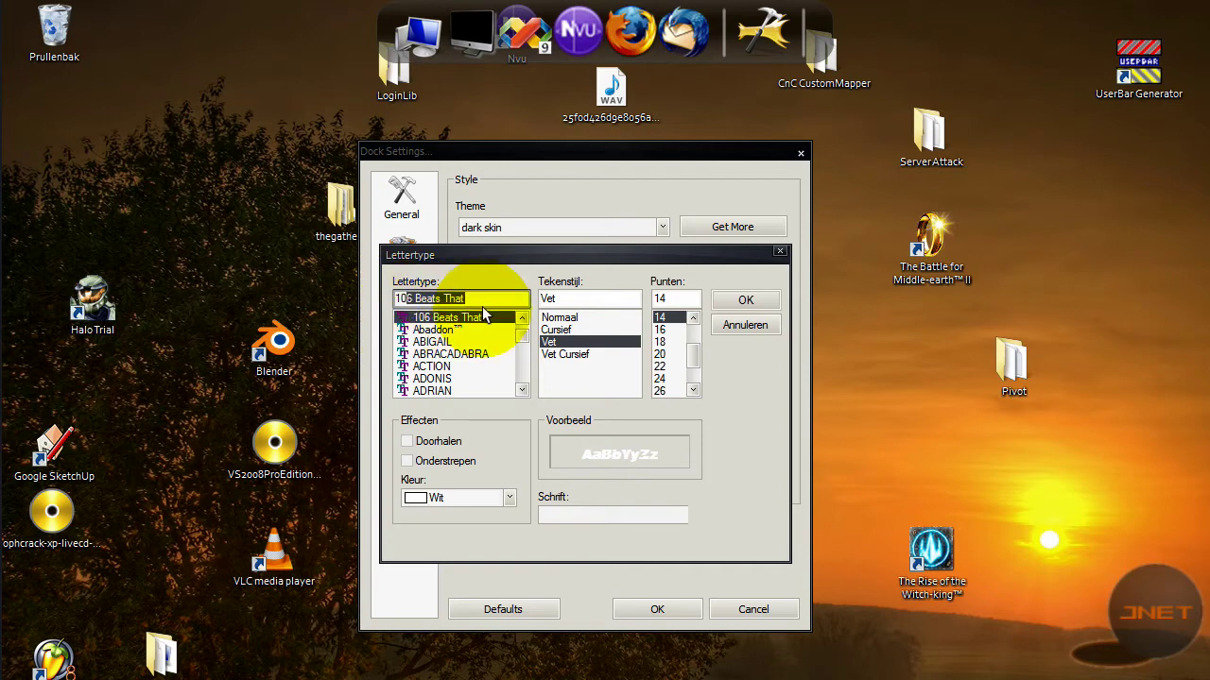
pyautogui.click(745, 326)
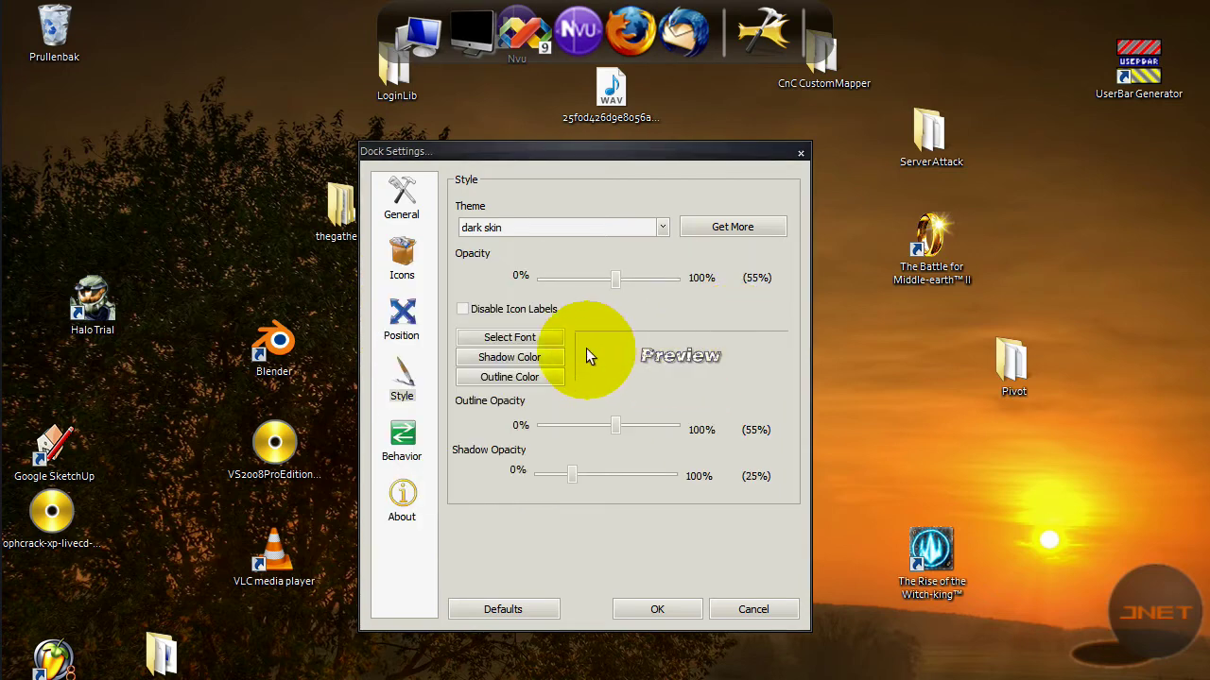
pyautogui.click(533, 357)
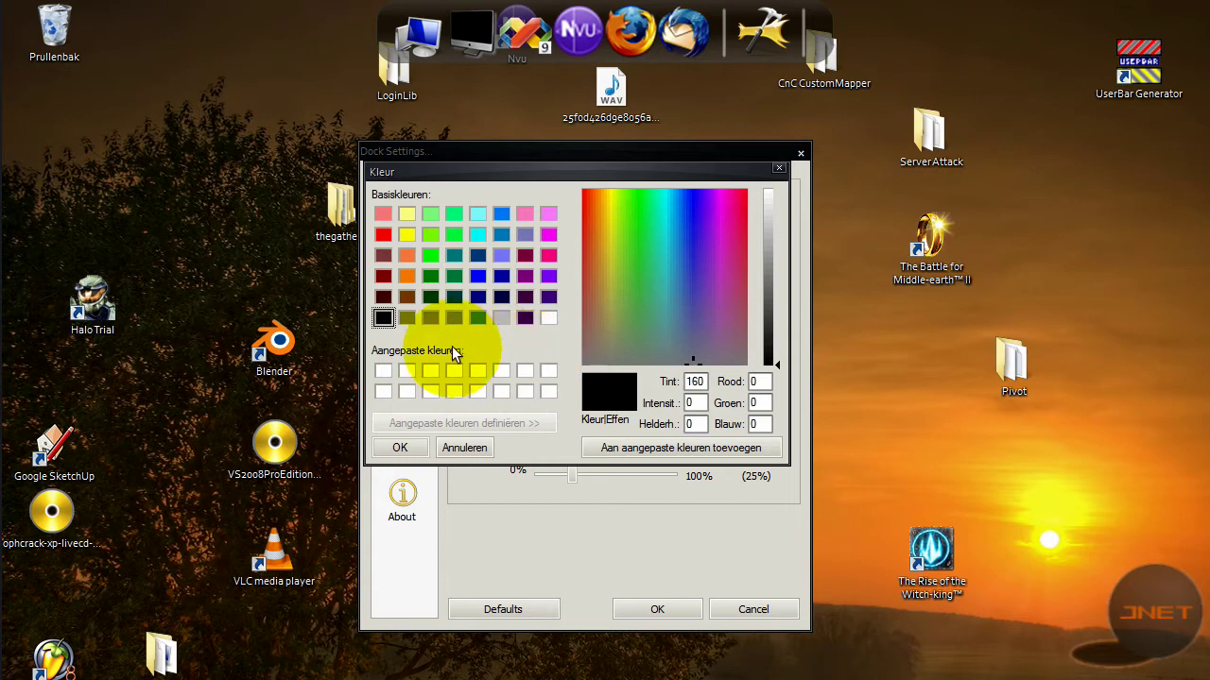
pyautogui.click(464, 448)
pyautogui.click(534, 381)
pyautogui.click(484, 444)
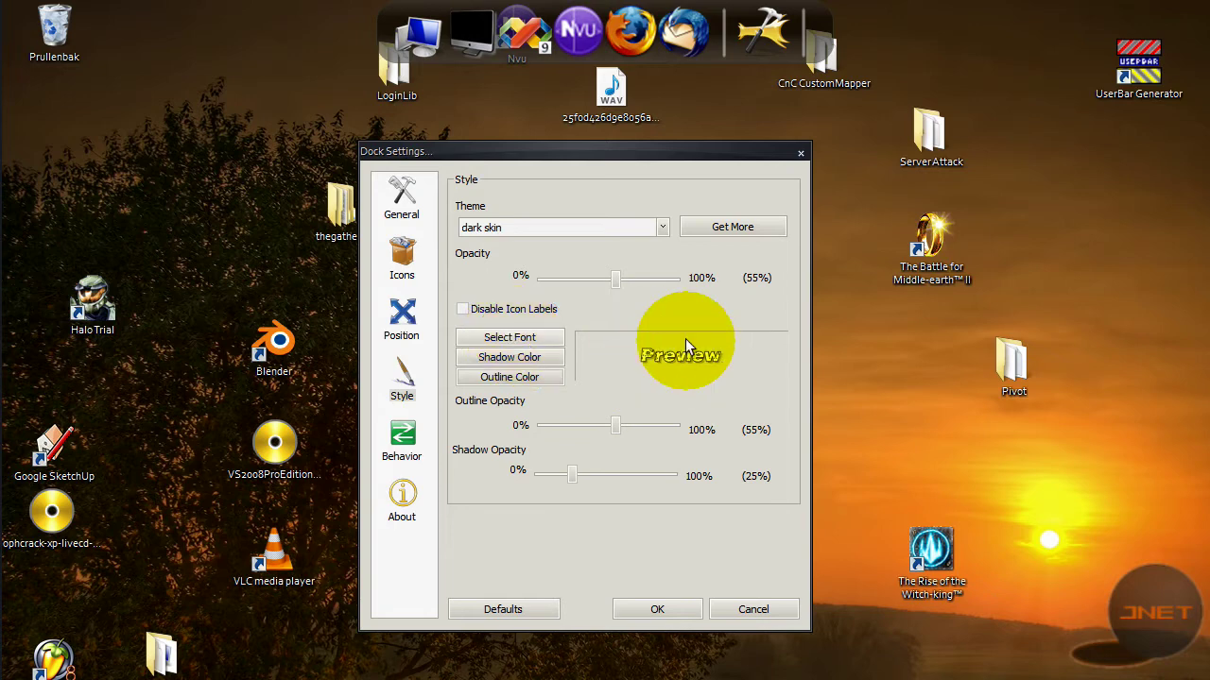
# Open the Behavior page and look at the available icon attention effects, keeping Bounce.
pyautogui.click(402, 439)
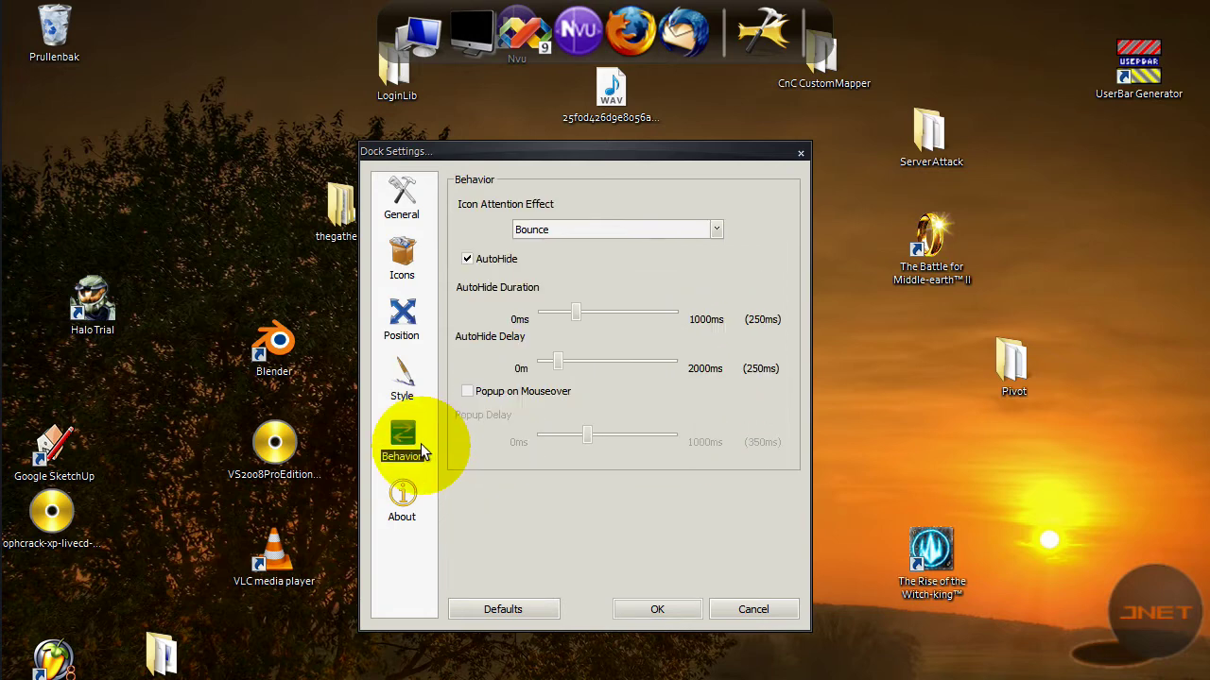
pyautogui.moveTo(537, 151); pyautogui.dragTo(556, 149)
pyautogui.click(572, 227)
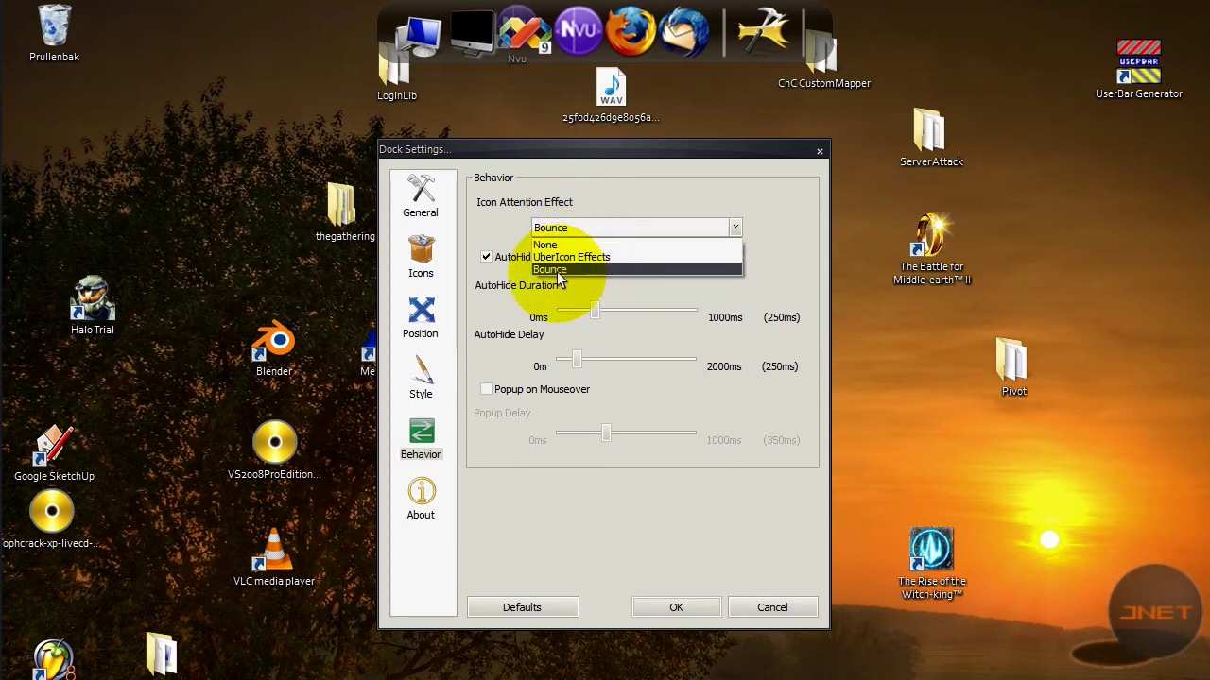
pyautogui.click(541, 220)
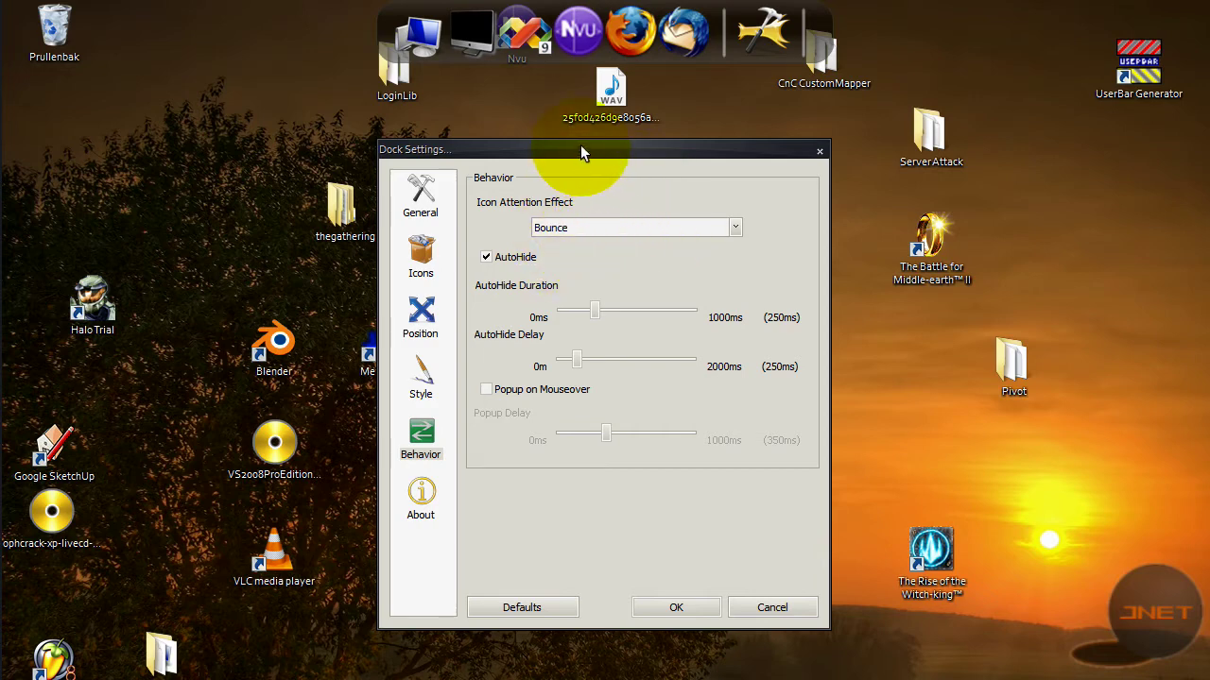
# Toggle AutoHide off and back on in the Behavior settings, and reposition the settings dialog.
pyautogui.moveTo(578, 151); pyautogui.dragTo(594, 157)
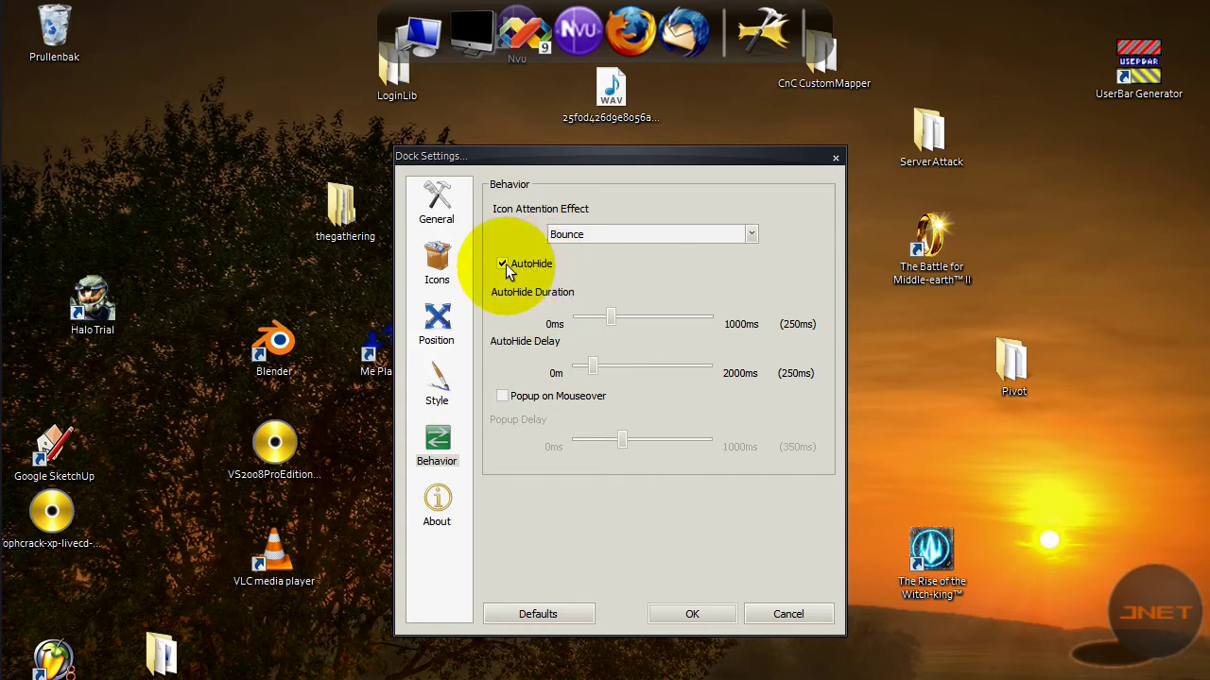
pyautogui.moveTo(543, 169); pyautogui.dragTo(554, 163)
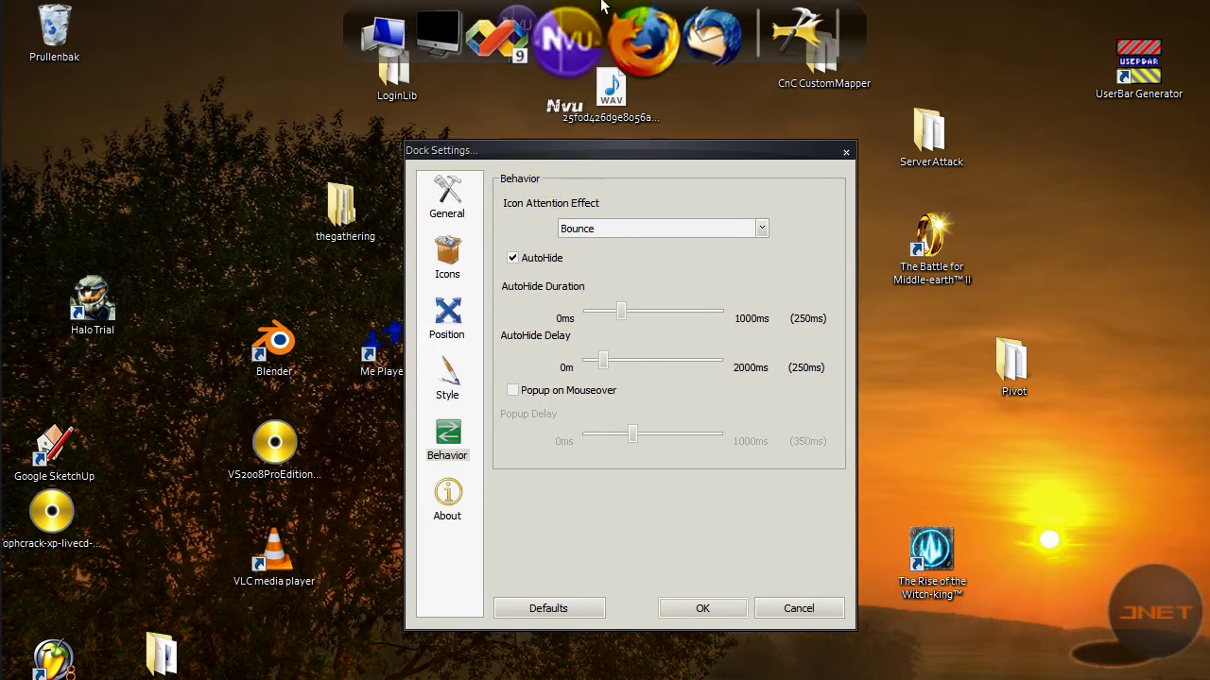
pyautogui.click(526, 262)
pyautogui.click(526, 262)
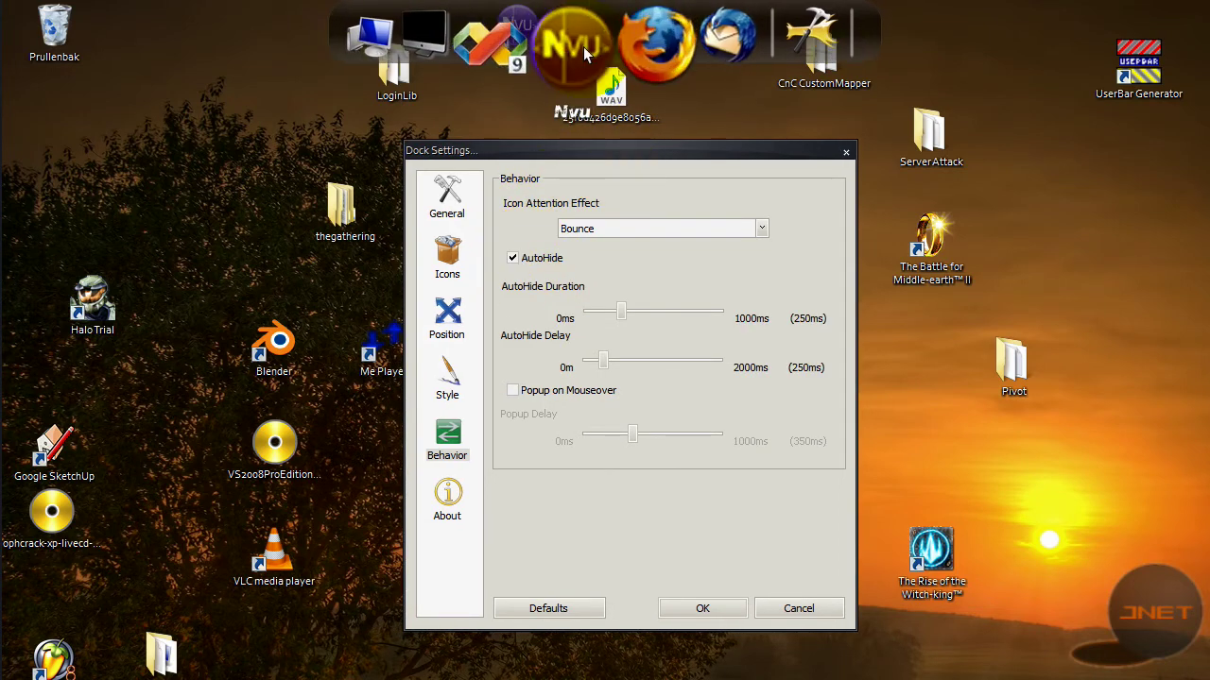
pyautogui.moveTo(616, 163); pyautogui.dragTo(661, 129)
pyautogui.moveTo(519, 125)
pyautogui.mouseDown()
pyautogui.moveTo(498, 118)
pyautogui.moveTo(518, 112)
pyautogui.mouseUp()
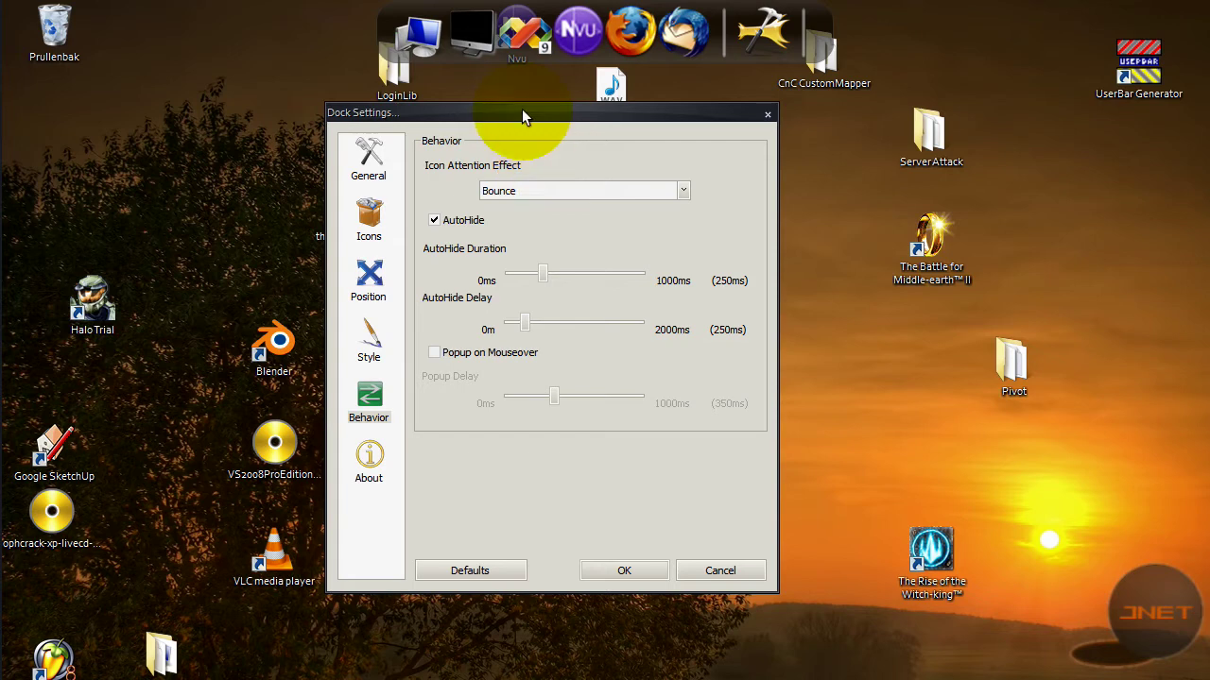
pyautogui.moveTo(442, 117); pyautogui.dragTo(467, 110)
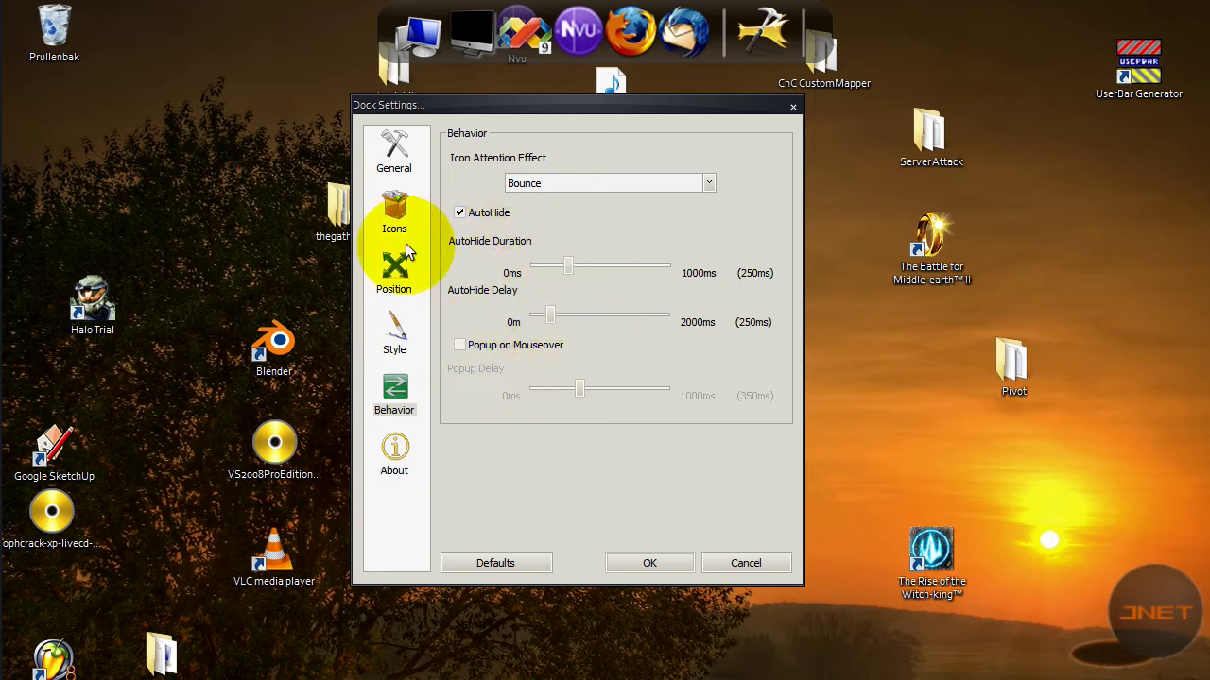
# Review the About page and the General page with its language options, and confirm the dock settings.
pyautogui.click(395, 452)
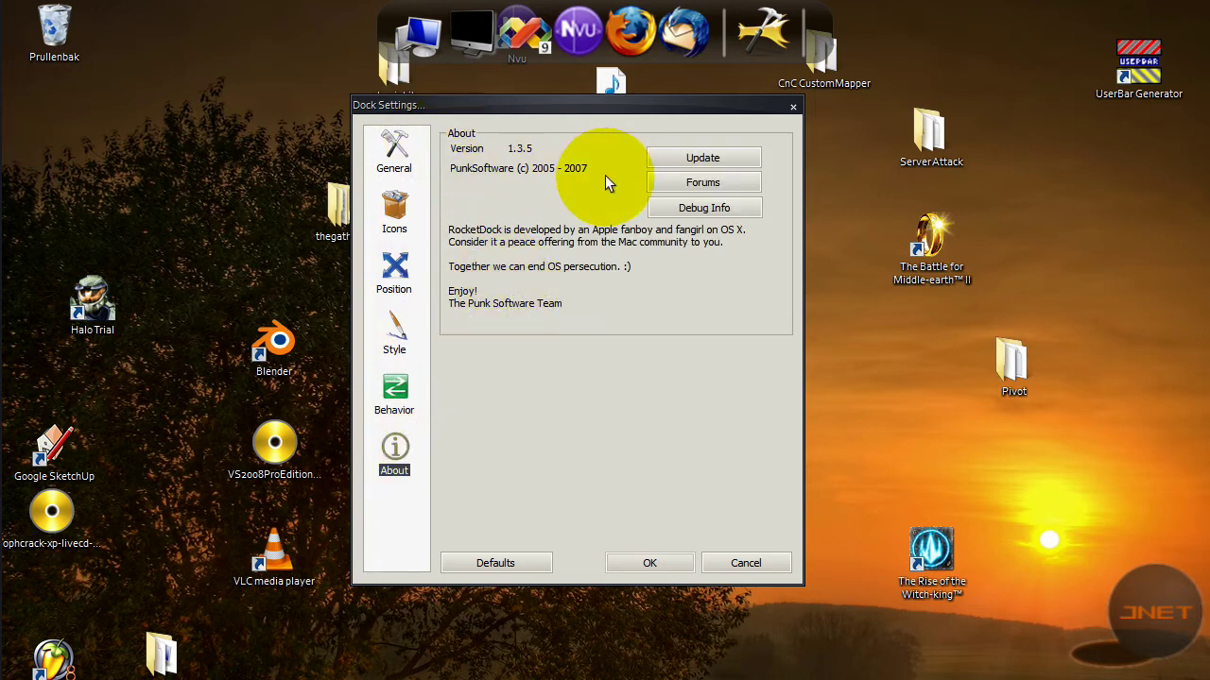
pyautogui.click(401, 156)
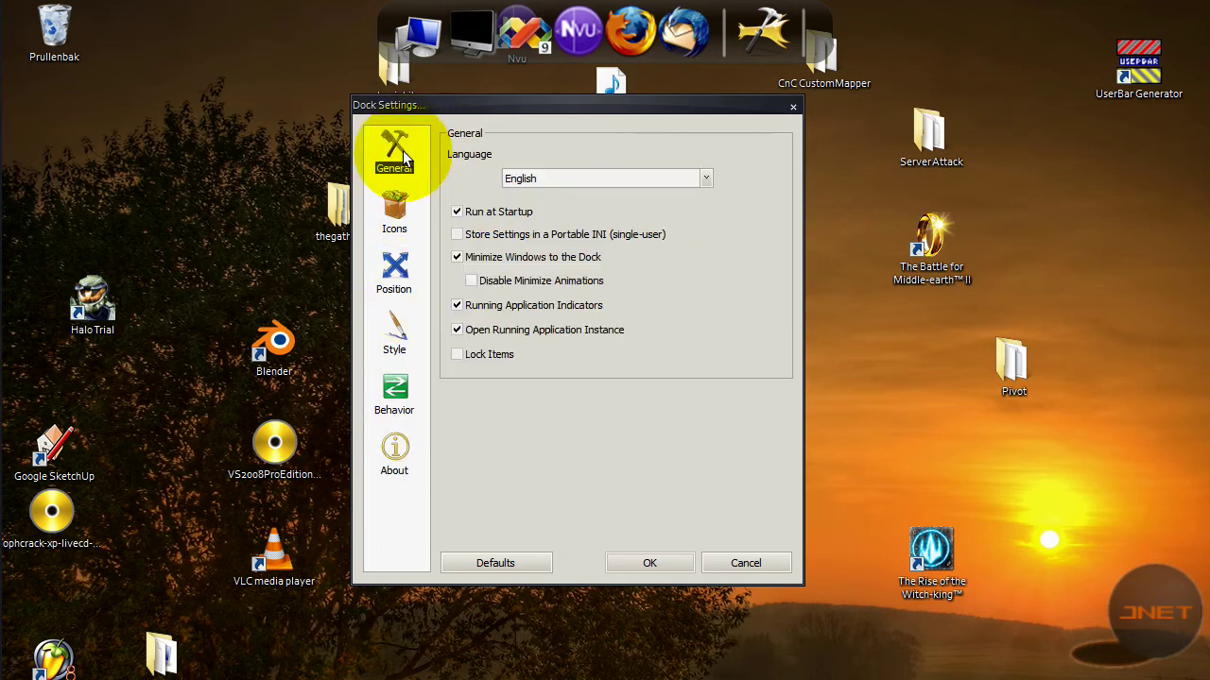
pyautogui.click(557, 181)
pyautogui.click(558, 181)
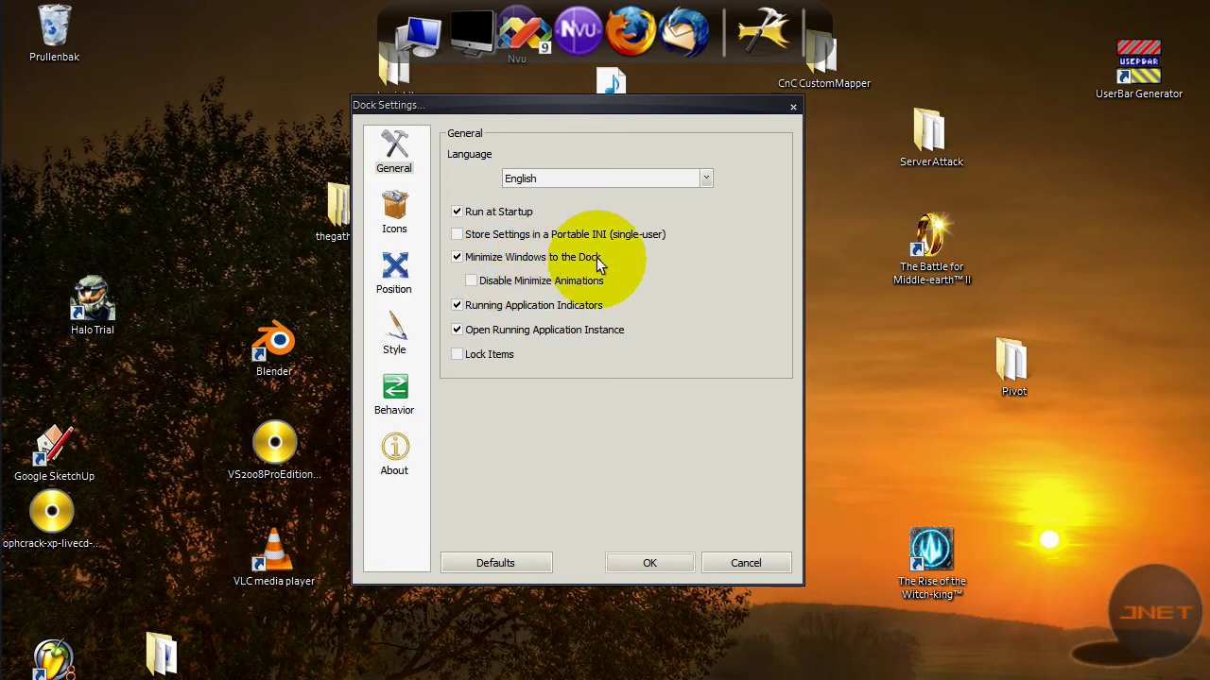
pyautogui.click(650, 562)
# Search the Windows programs for "notepad" and launch Notepad++.
pyautogui.click(68, 15)
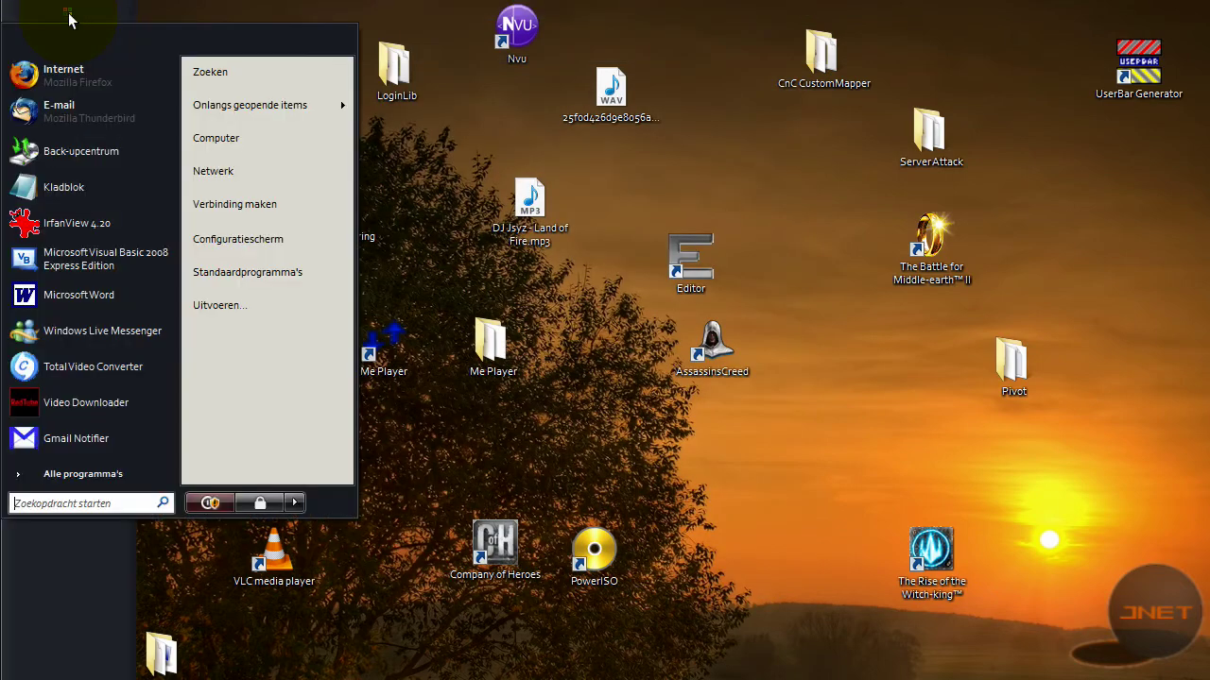
pyautogui.write('notepad')
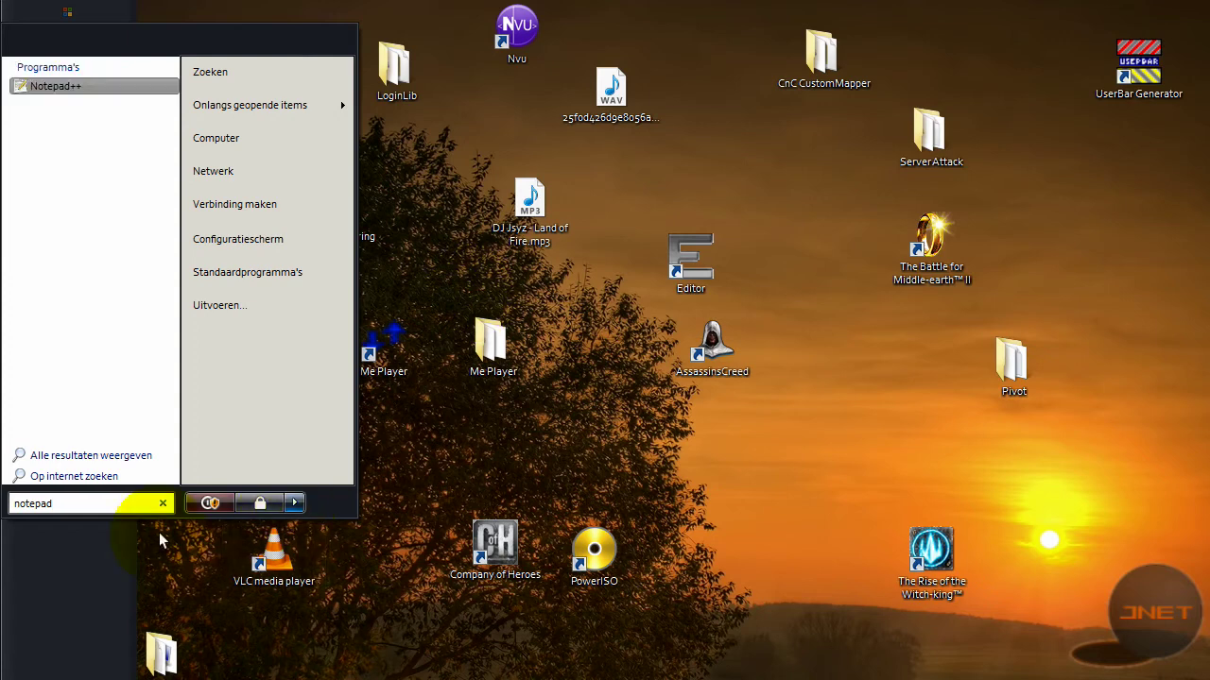
pyautogui.click(120, 501)
pyautogui.press('Return')
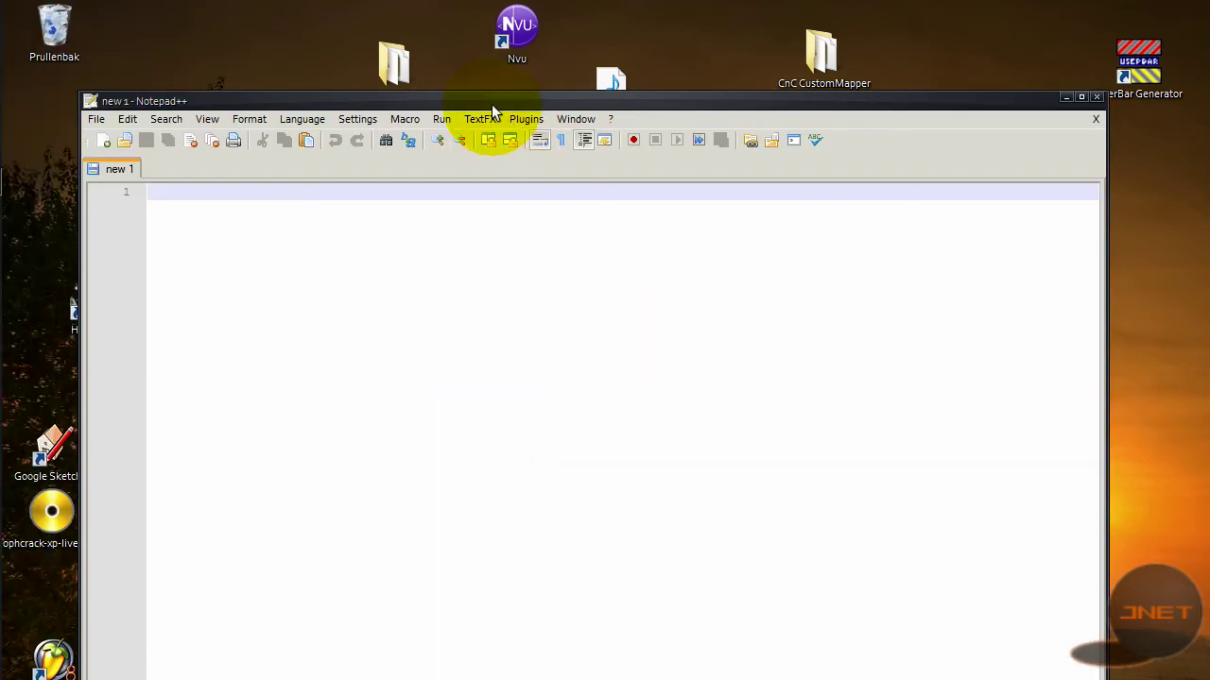
# Minimize the Notepad++ window to the dock, restore it from there, and close it.
pyautogui.moveTo(491, 104); pyautogui.dragTo(499, 63)
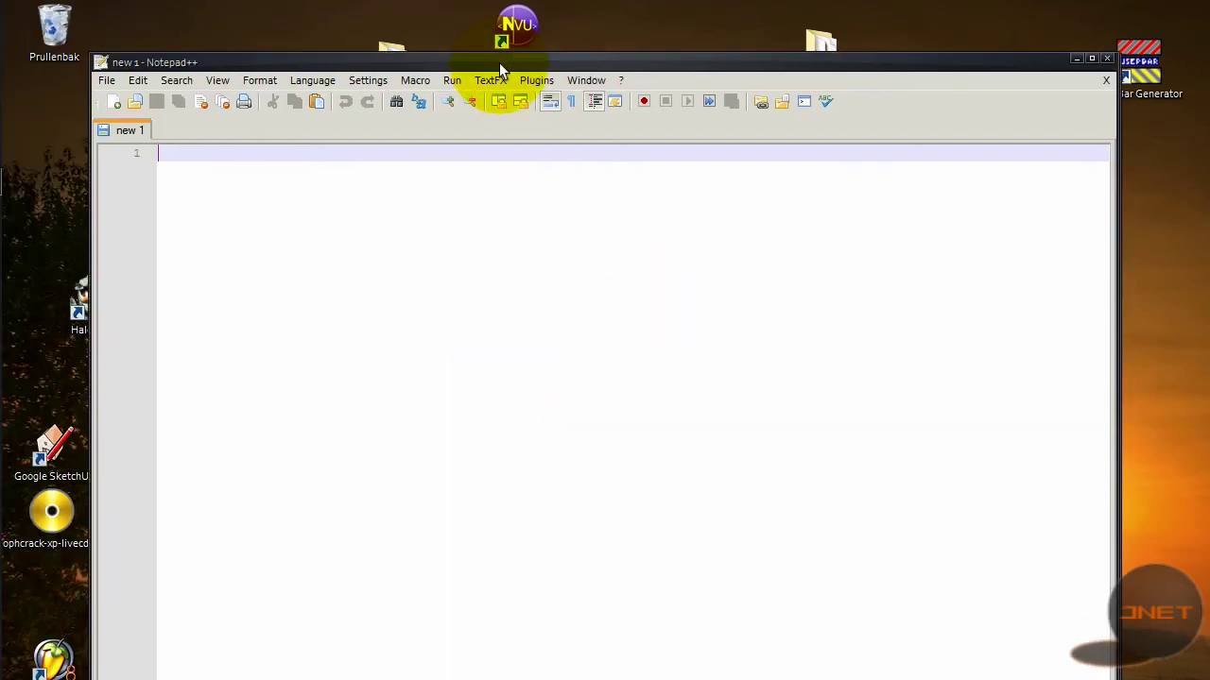
pyautogui.click(1059, 50)
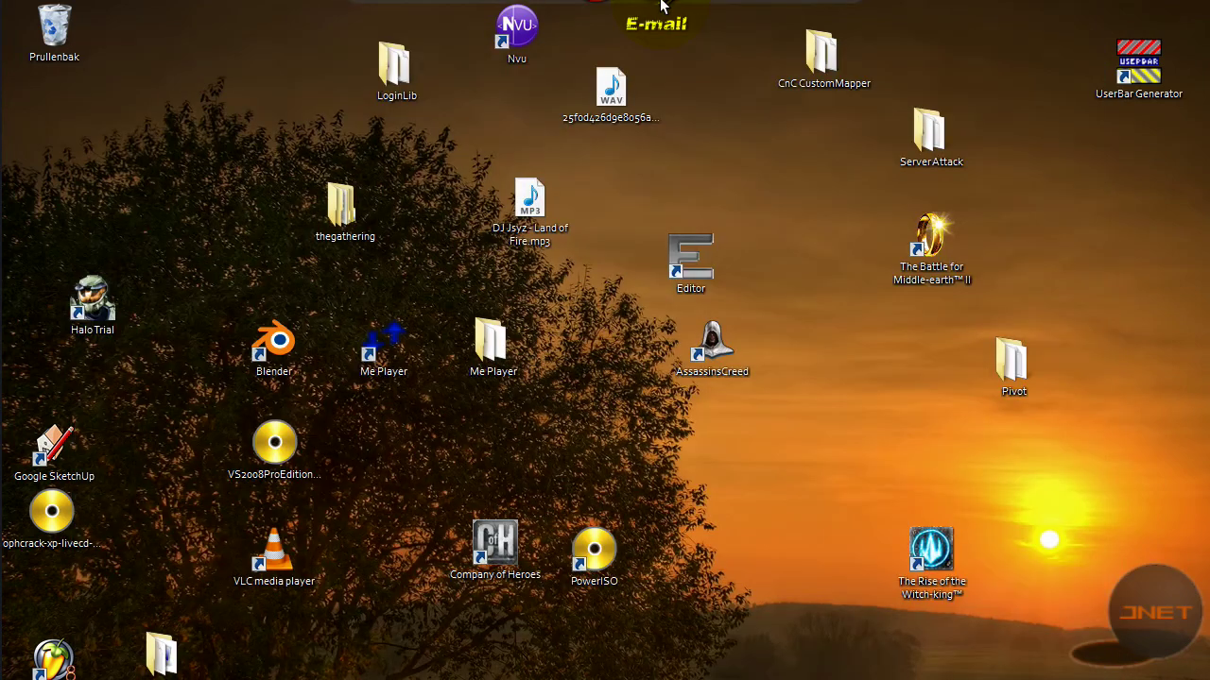
pyautogui.moveTo(72, 145)
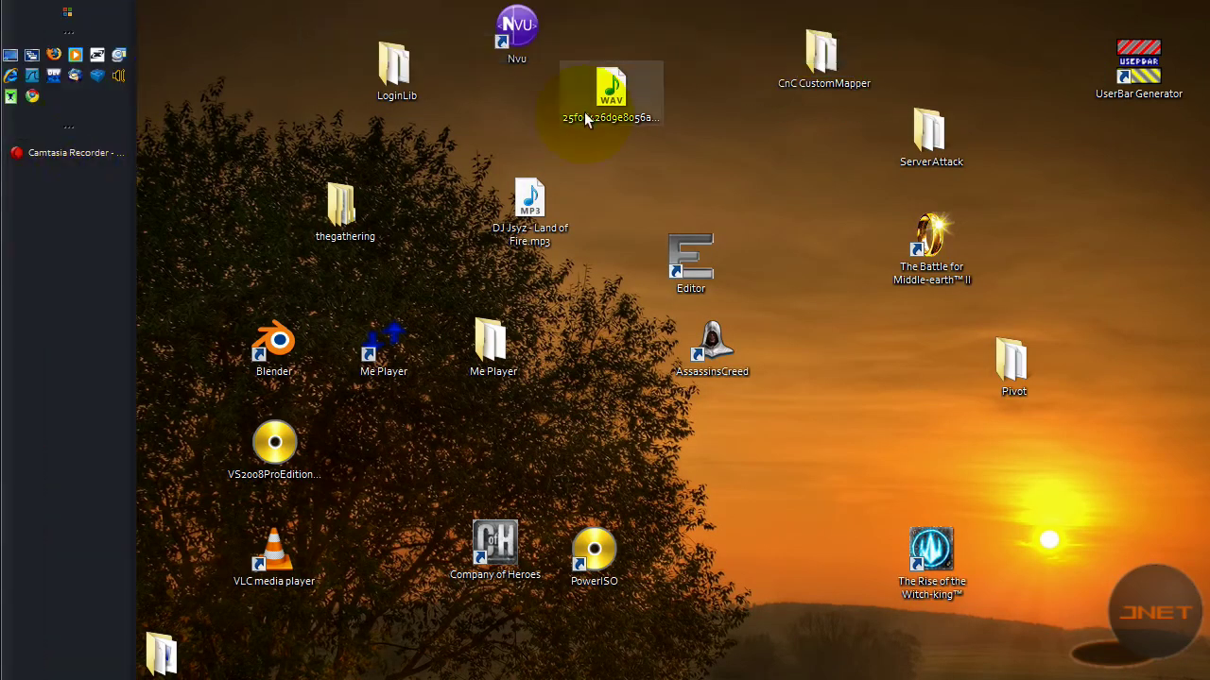
pyautogui.click(819, 49)
pyautogui.click(1090, 49)
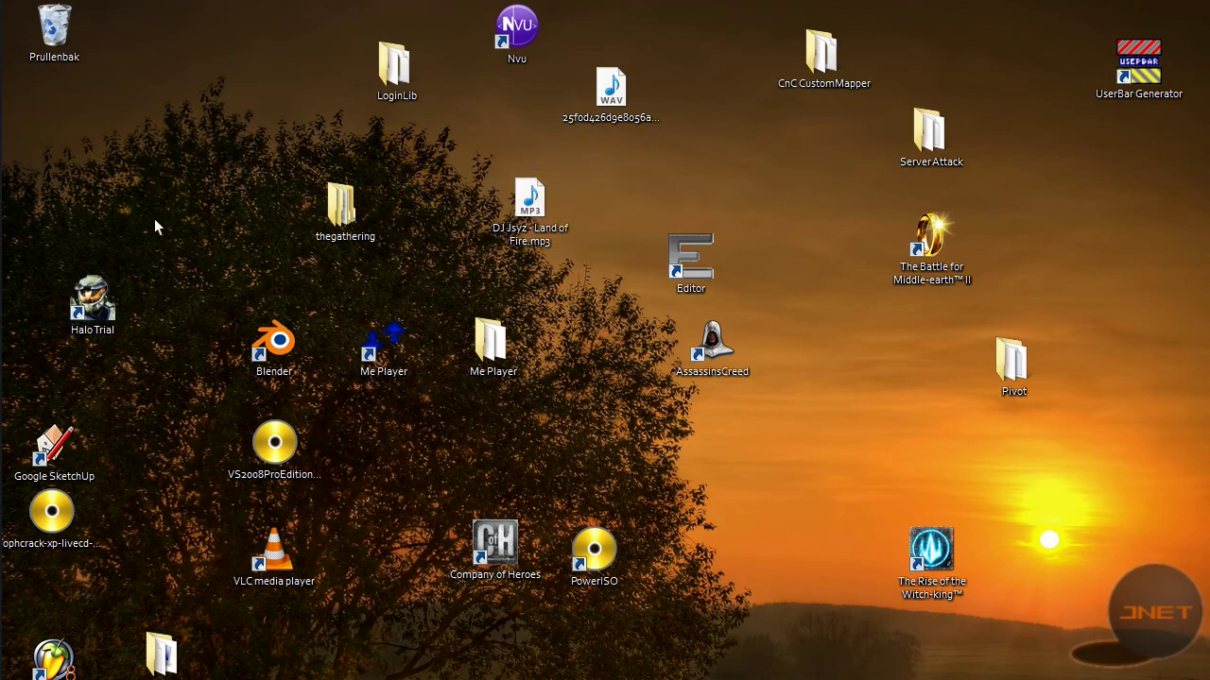
pyautogui.moveTo(2, 322)
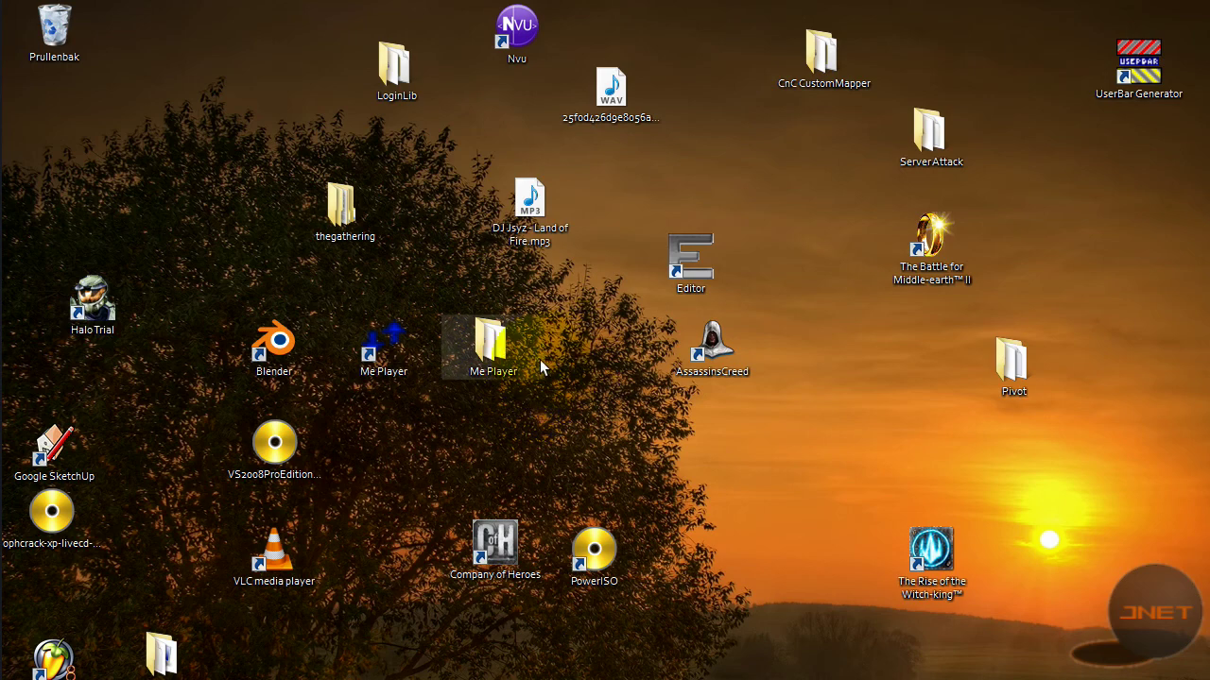
pyautogui.click(753, 536)
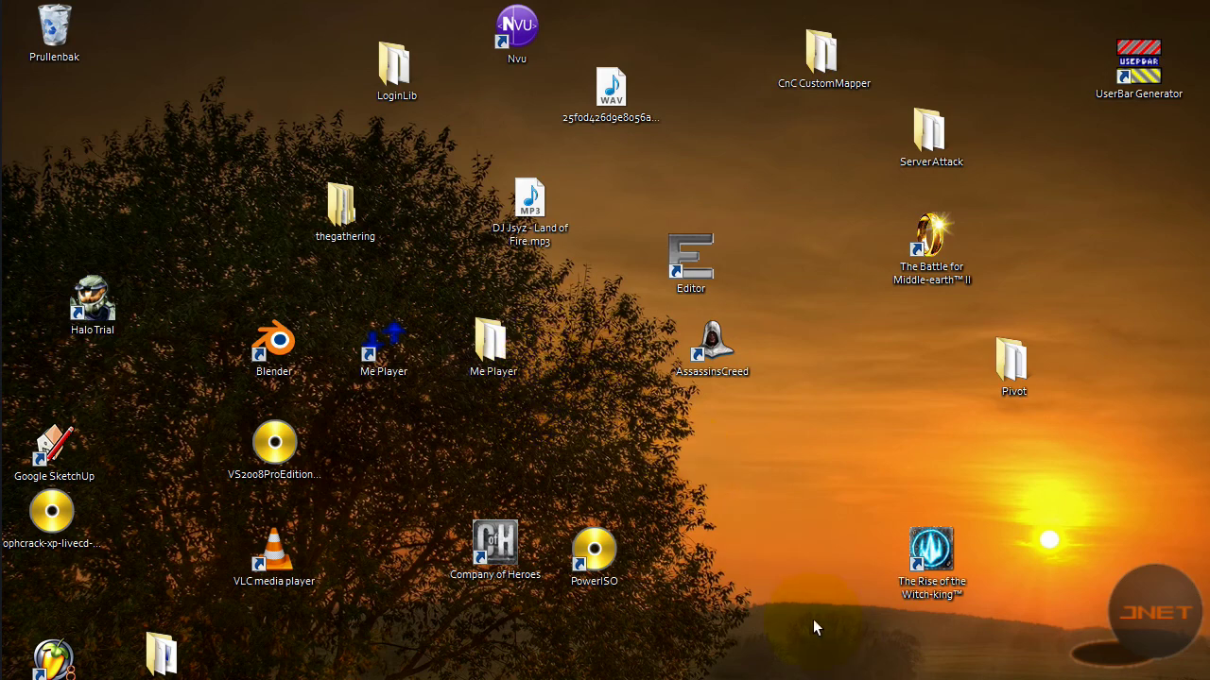